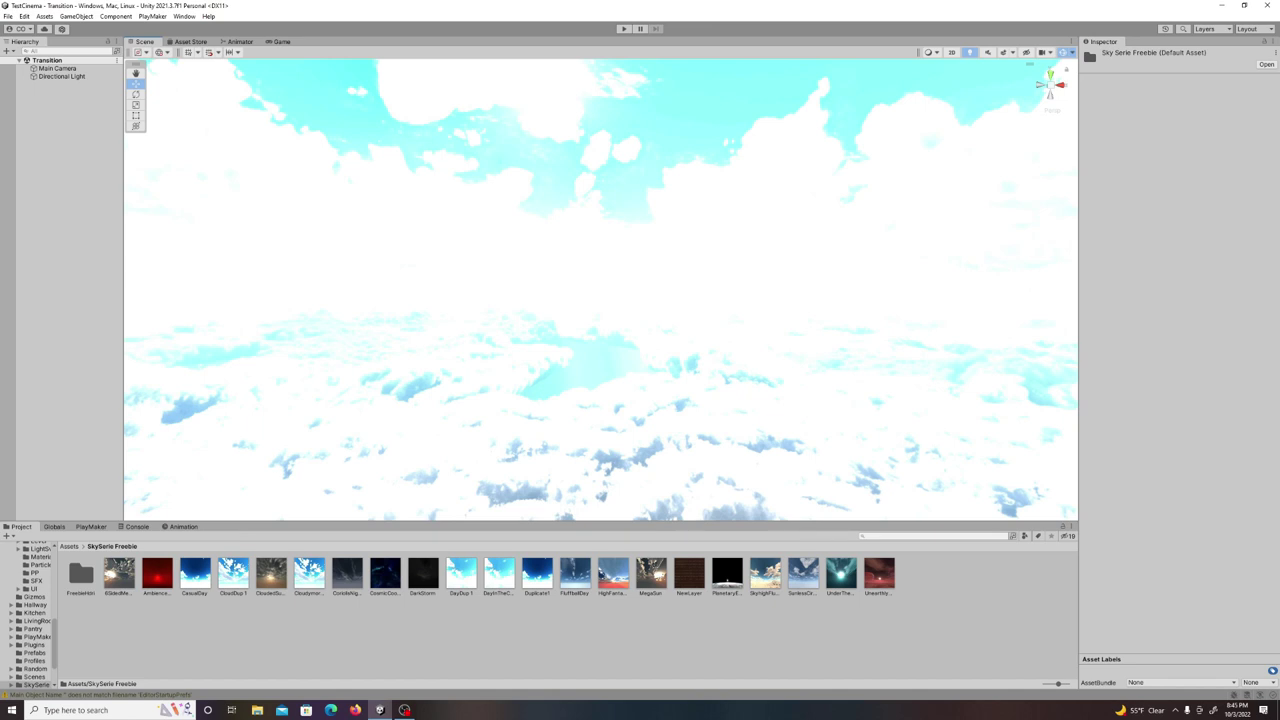
# Adjust the tint color of the DayDup 1 skybox material and check the sky in the scene.
pyautogui.click(461, 574)
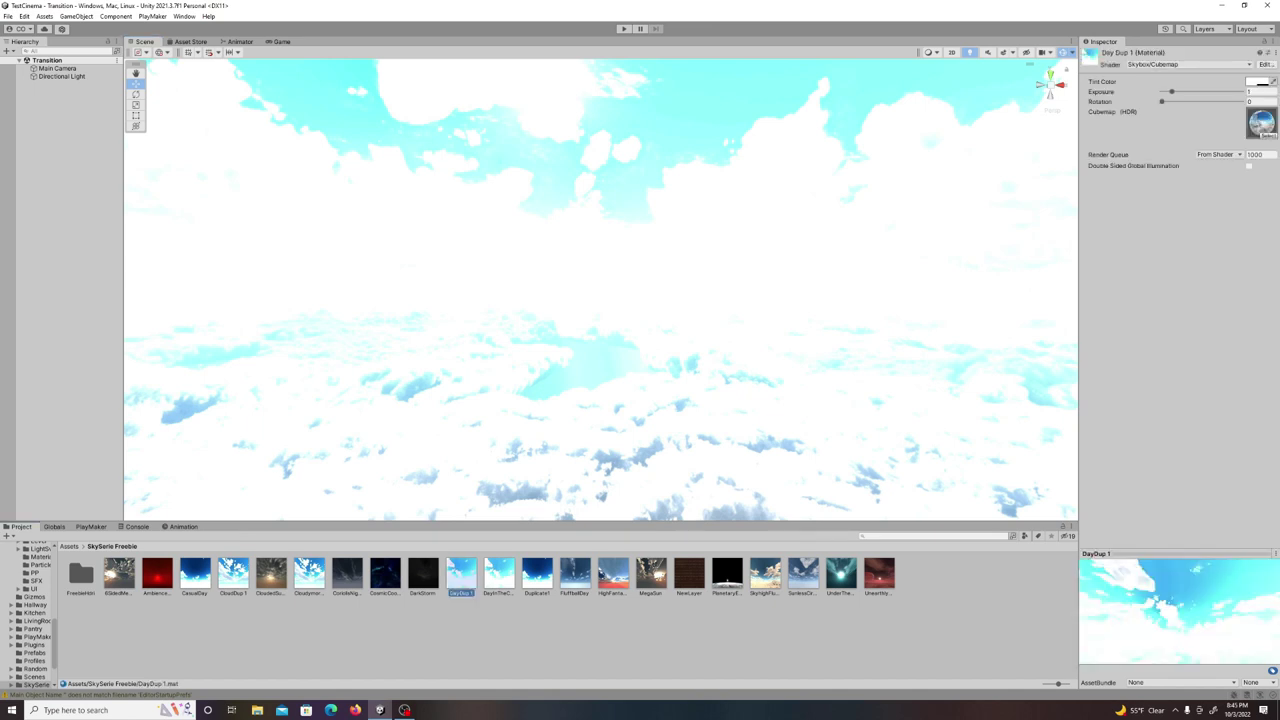
pyautogui.click(1256, 82)
pyautogui.moveTo(1216, 145); pyautogui.dragTo(1239, 203)
pyautogui.moveTo(1265, 156); pyautogui.dragTo(1263, 171)
pyautogui.moveTo(780, 290); pyautogui.dragTo(890, 302, button='right')
pyautogui.moveTo(1209, 136); pyautogui.dragTo(1200, 133)
pyautogui.moveTo(860, 300); pyautogui.dragTo(250, 304, button='right')
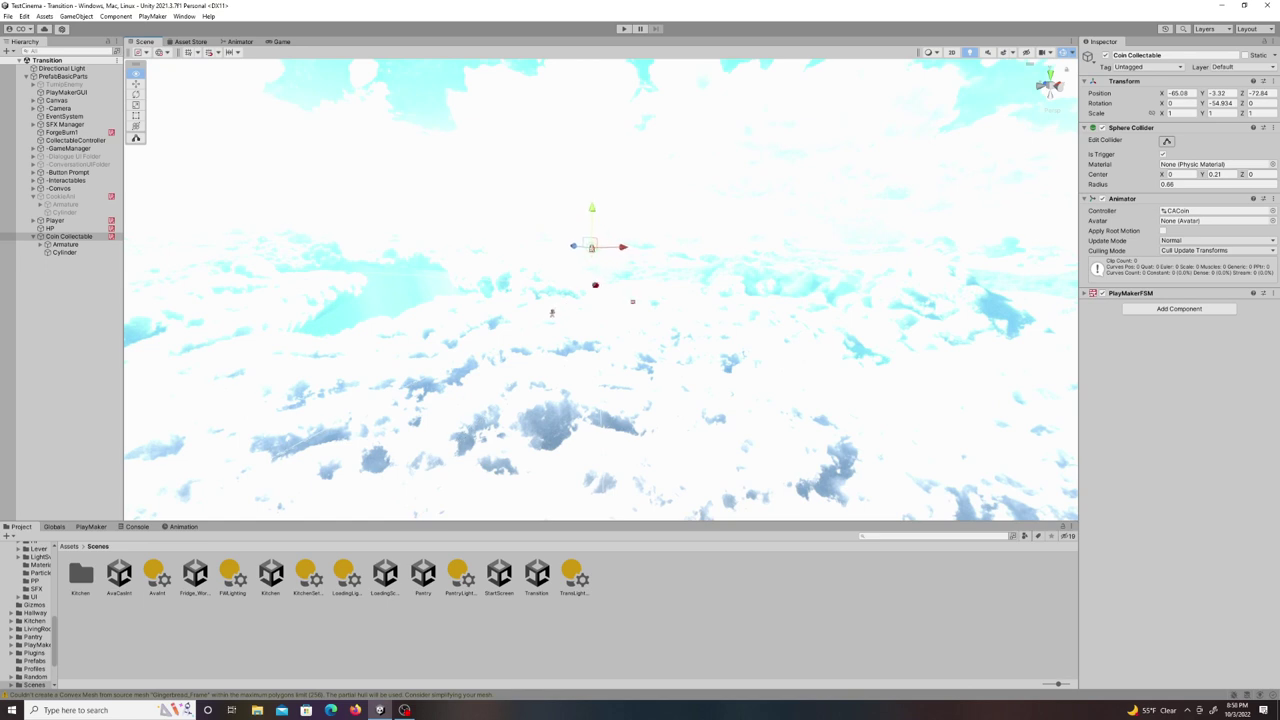
# Examine the cloud skybox and the coin collectable's surroundings in the scene from several directions.
pyautogui.press('w')
pyautogui.moveTo(600, 290); pyautogui.dragTo(160, 280, button='right')
pyautogui.press('d')
pyautogui.moveTo(600, 290)
pyautogui.mouseDown(button='right')
pyautogui.moveTo(260, 285)
pyautogui.moveTo(582, 320)
pyautogui.moveTo(601, 291)
pyautogui.moveTo(592, 345)
pyautogui.moveTo(590, 308)
pyautogui.mouseUp(button='right')
pyautogui.press('s')
pyautogui.press('e')
pyautogui.press('s')
pyautogui.press('w')
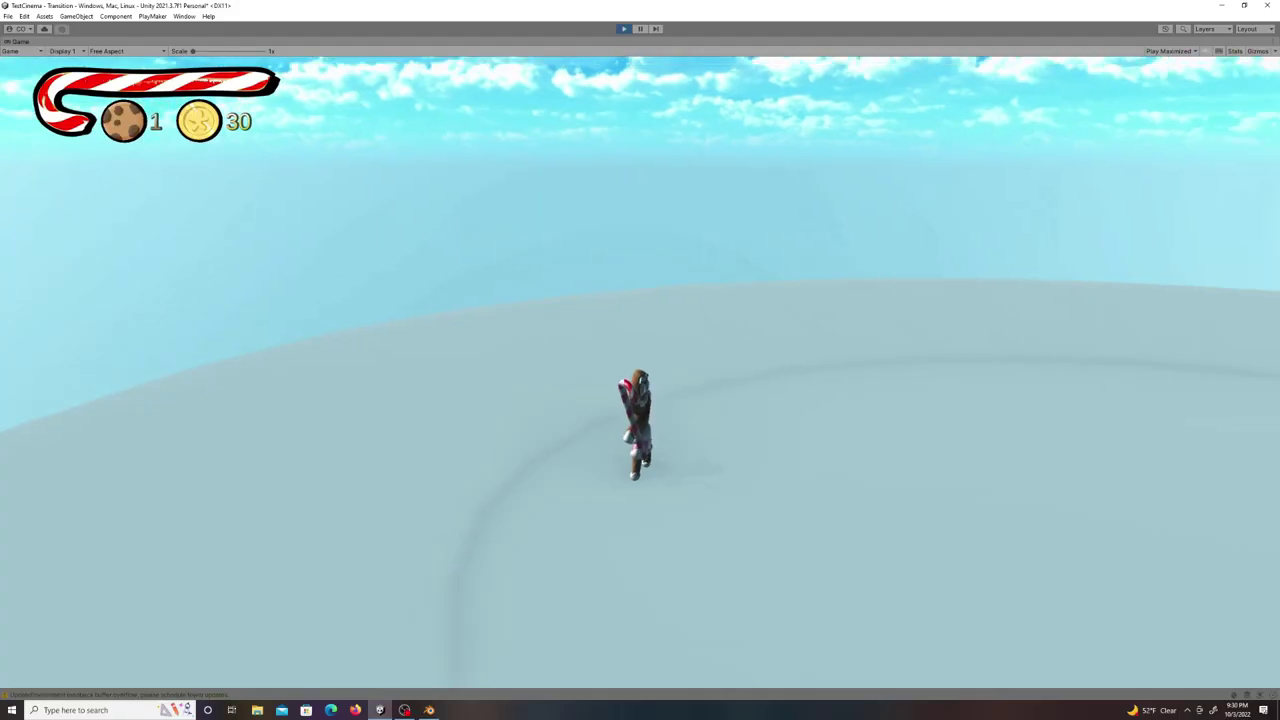
# Play-test the plate level by running the gingerbread character across it and jumping toward the graham cracker platforms.
pyautogui.press('w')
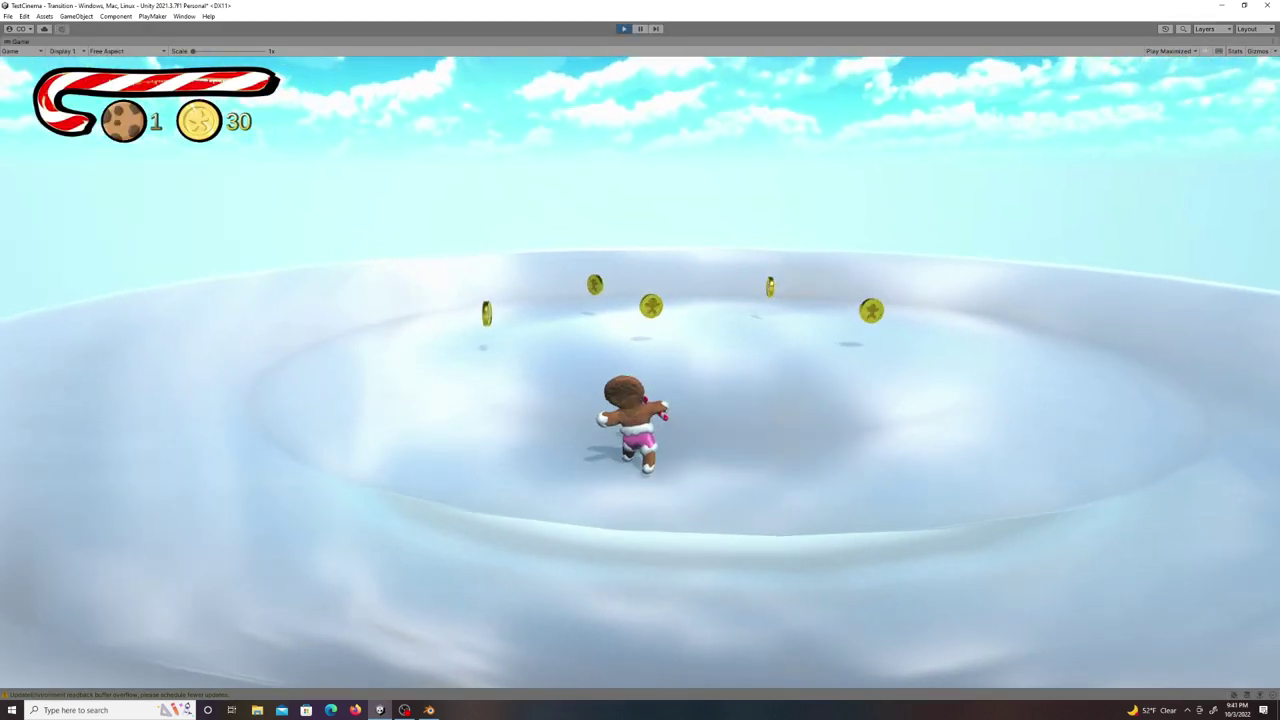
pyautogui.press('w')
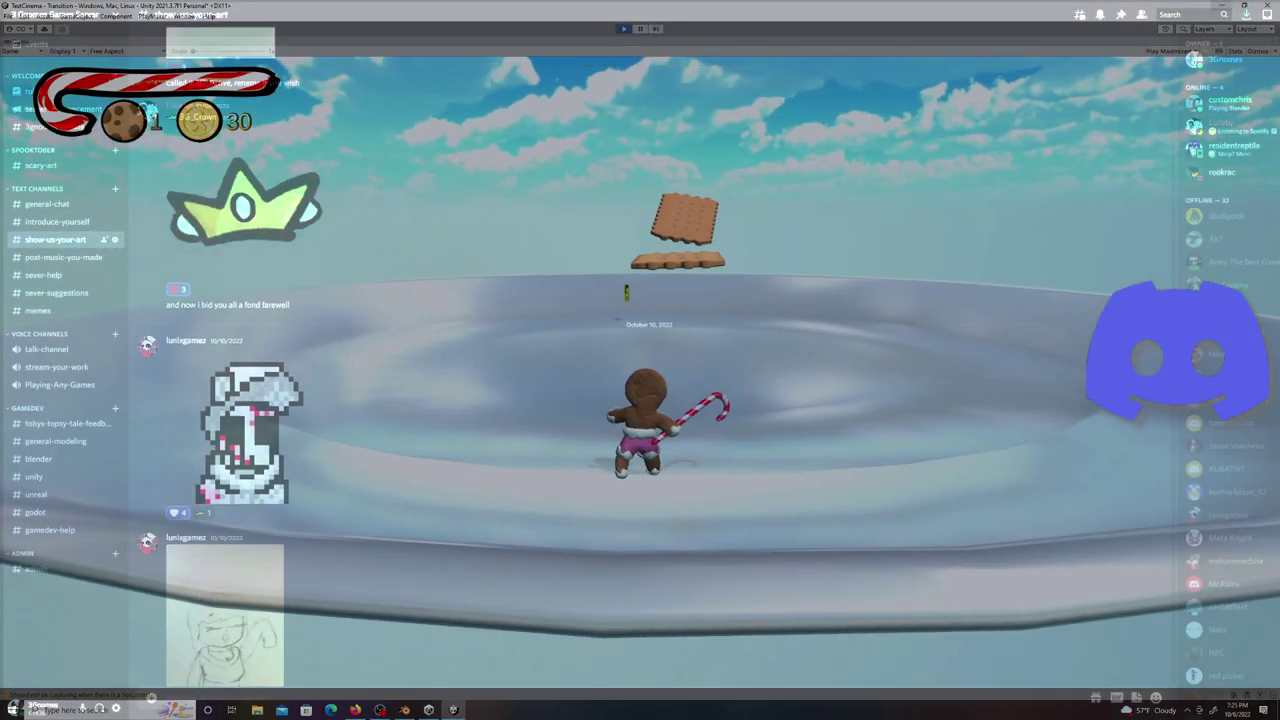
pyautogui.press('w')
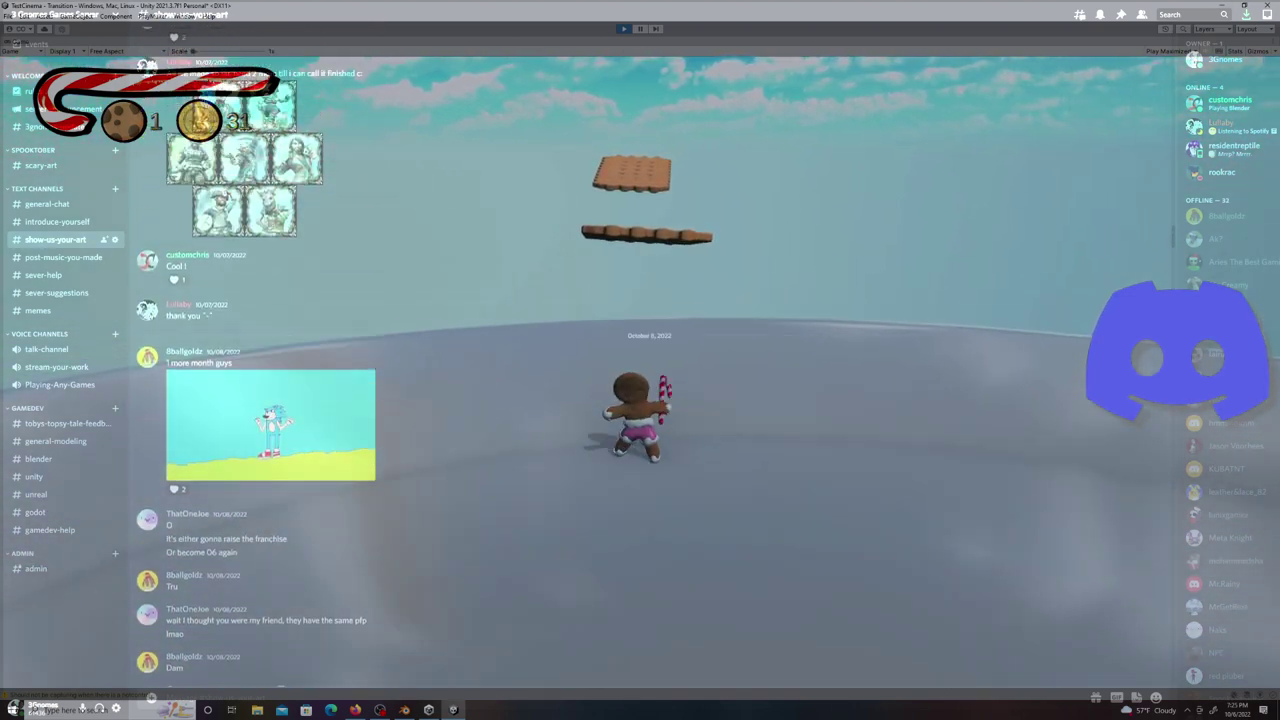
pyautogui.press('space')
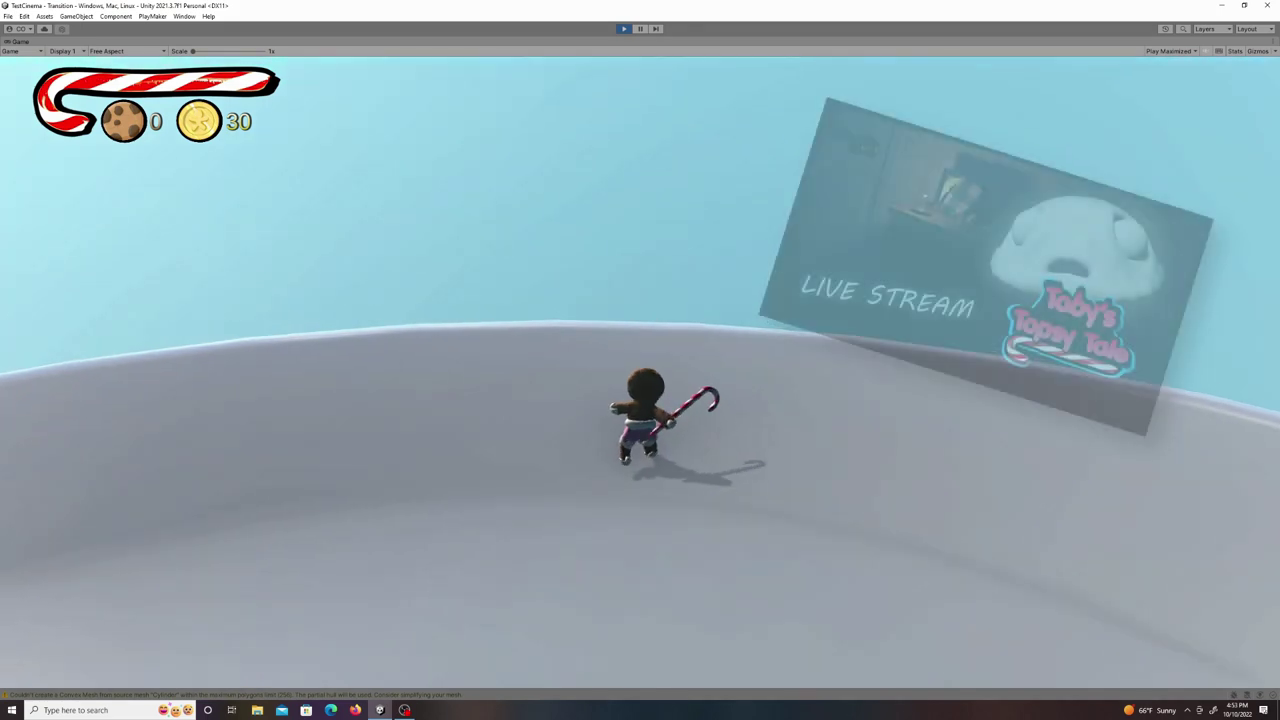
# Play-test the route from the plate across the floating macaroons, and end play mode.
pyautogui.press('w')
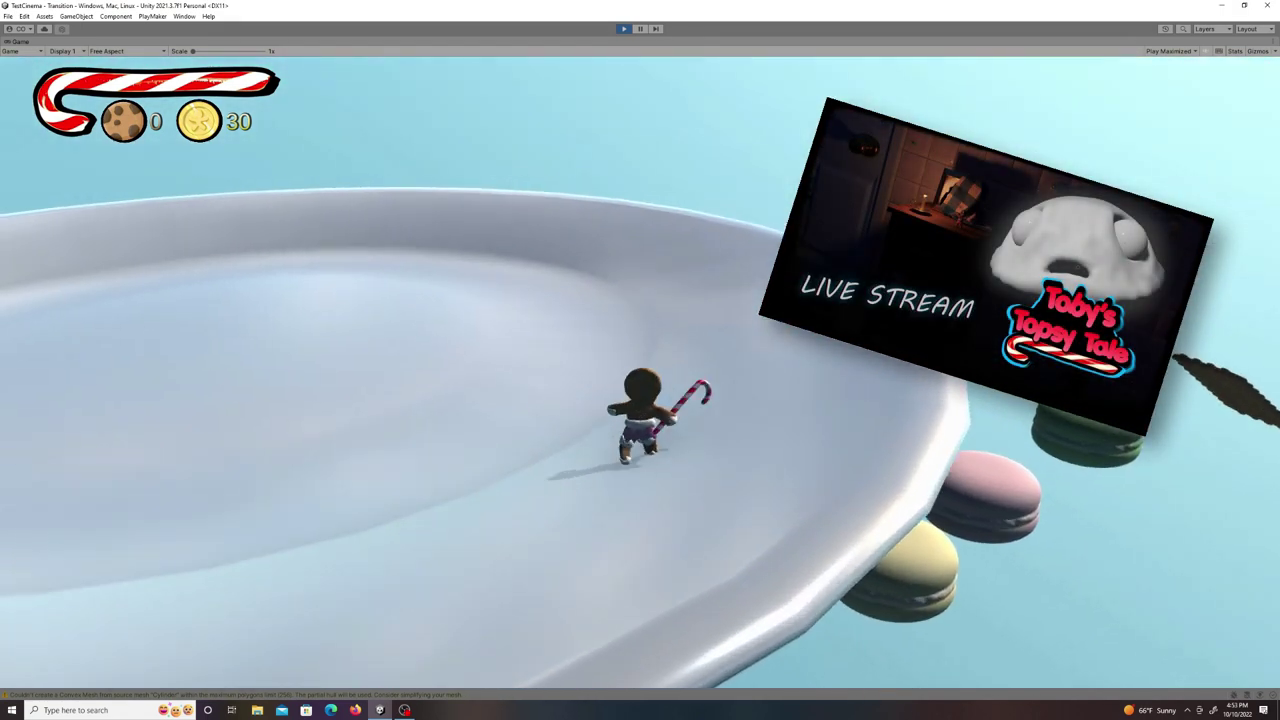
pyautogui.press('space')
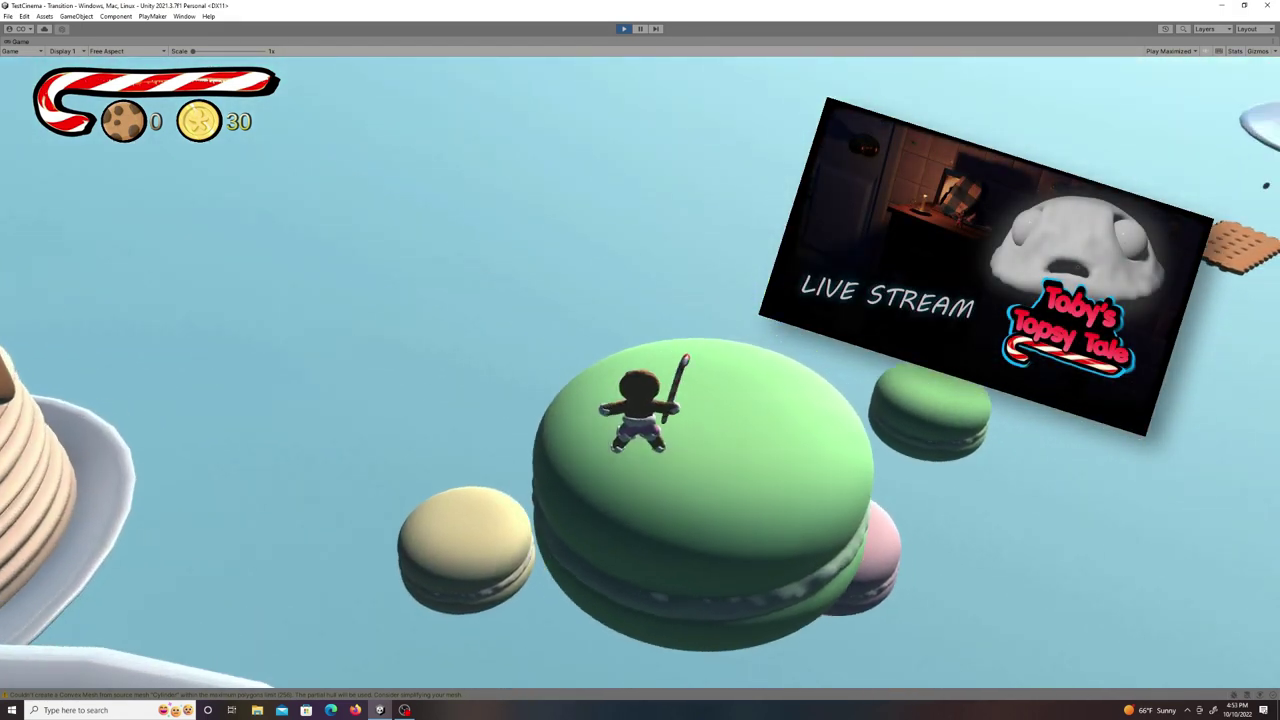
pyautogui.press('space')
pyautogui.press('w')
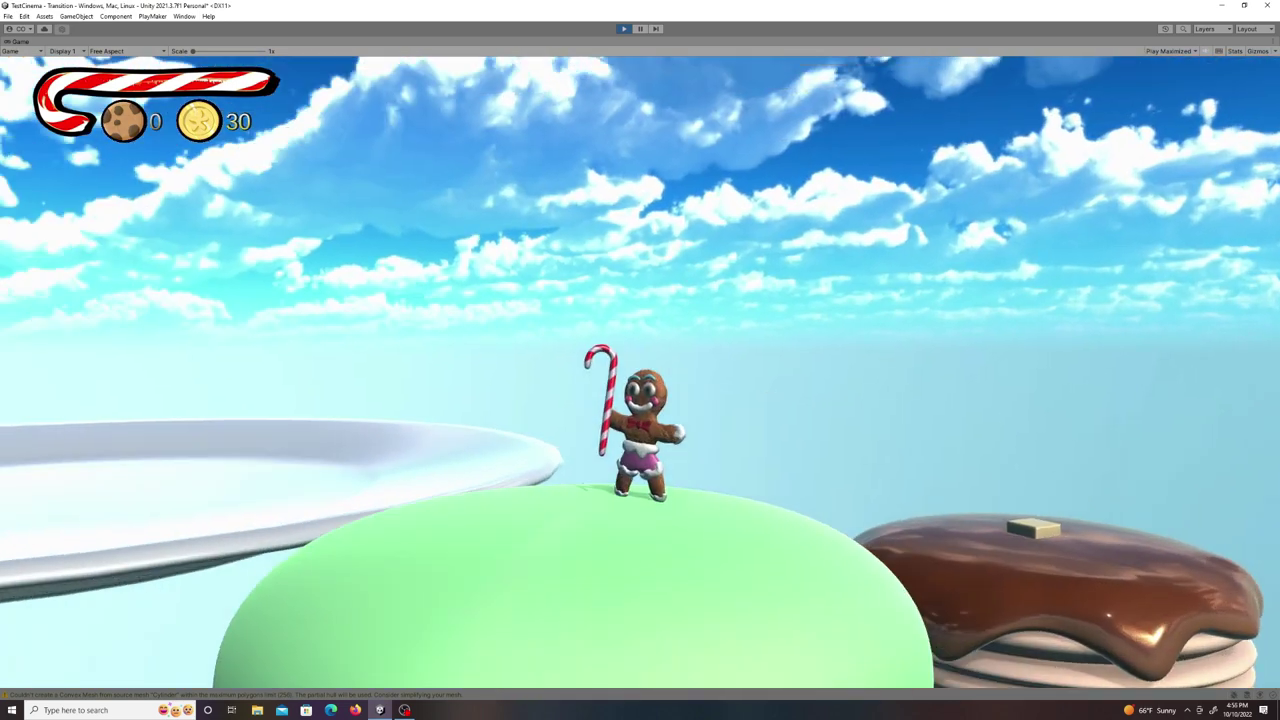
pyautogui.press('a')
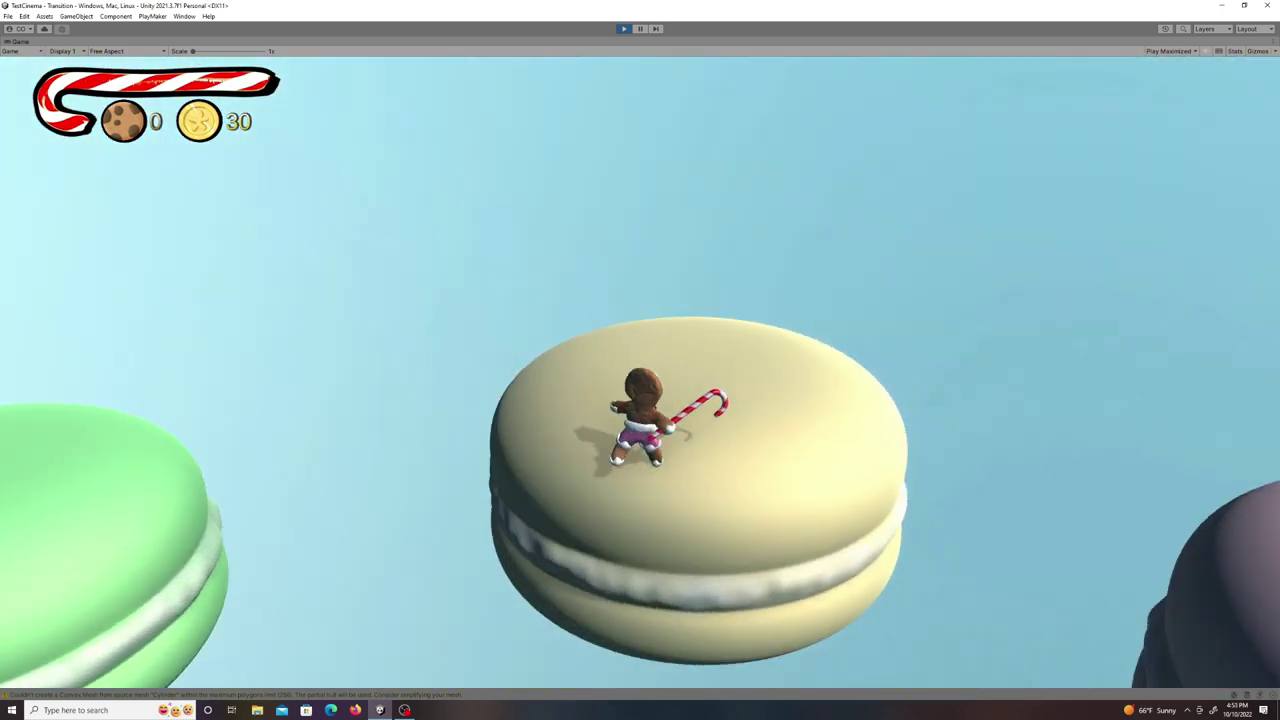
pyautogui.press('space')
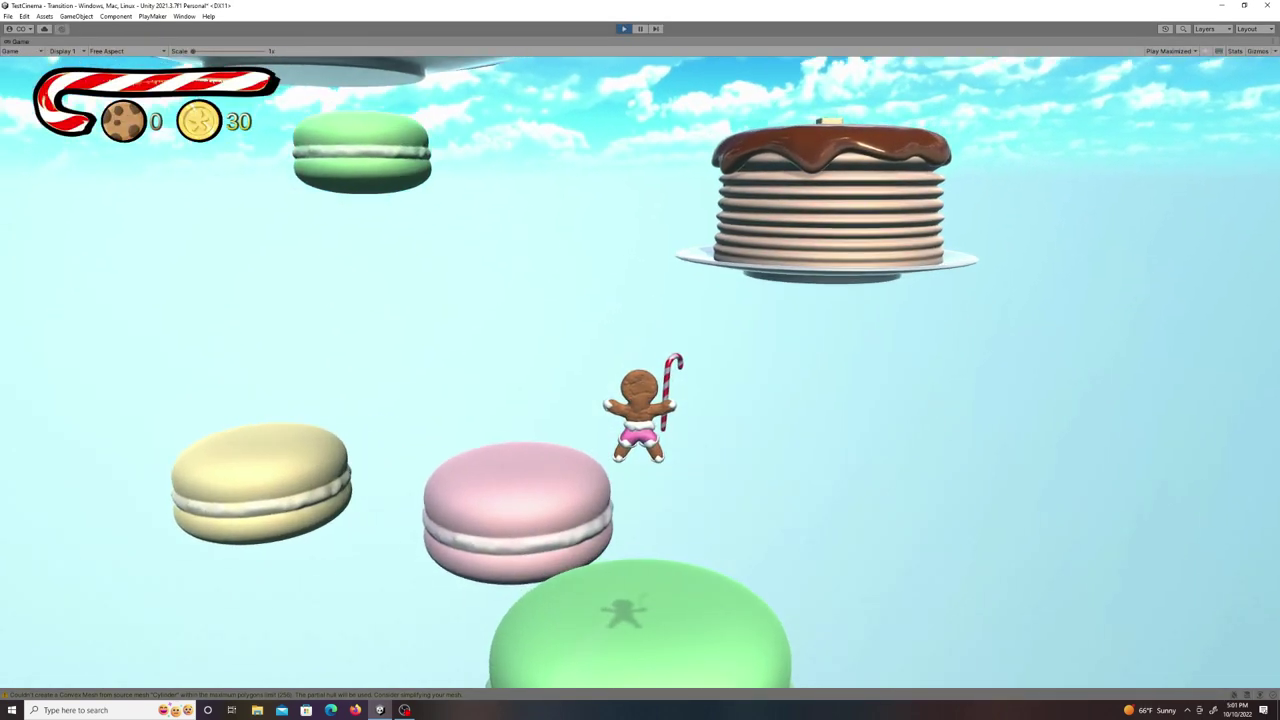
pyautogui.press('space')
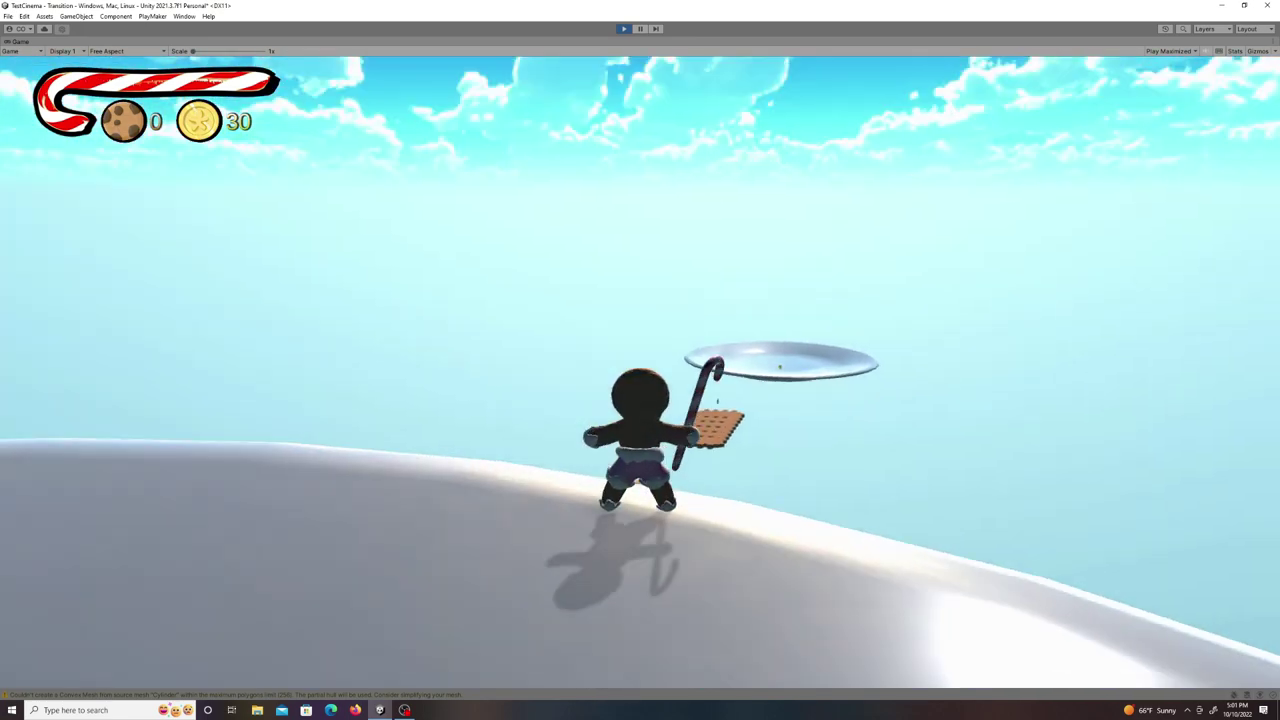
pyautogui.hotkey('ctrl', 'p')
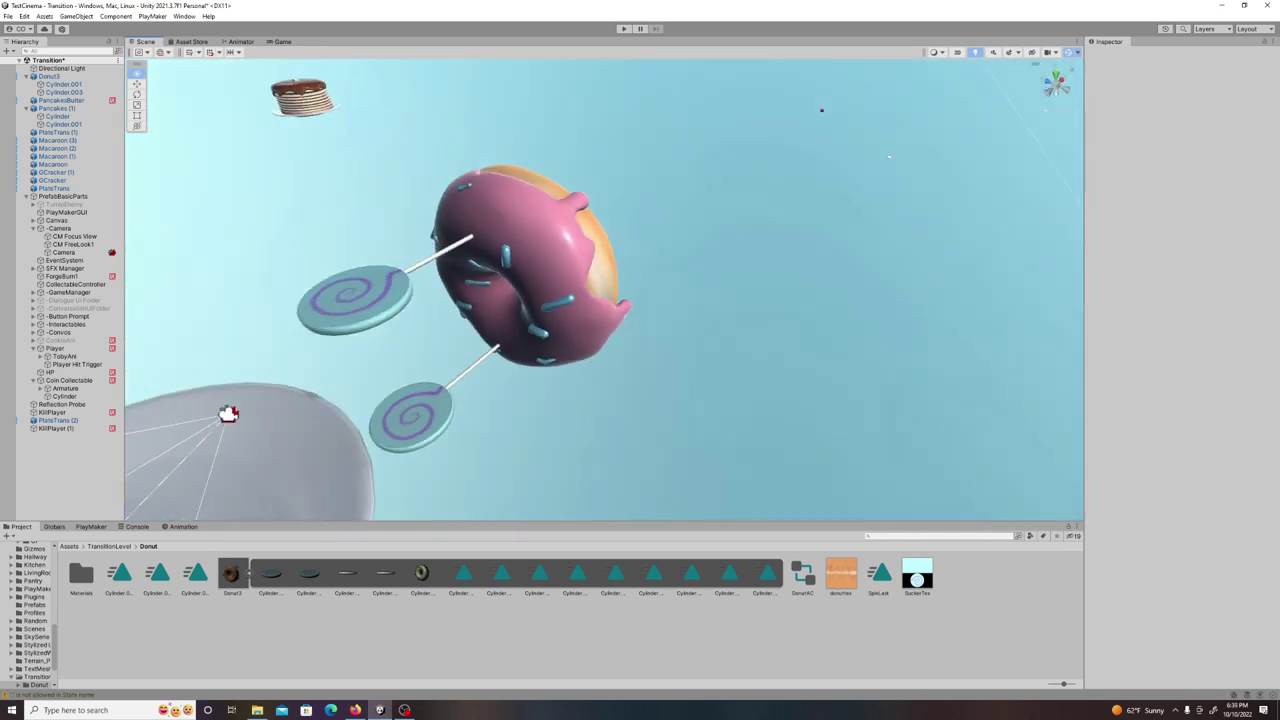
# Move the pink donut with its lollipop platforms to a new position near the large plate.
pyautogui.click(545, 245)
pyautogui.moveTo(457, 222); pyautogui.dragTo(500, 190)
pyautogui.keyDown('alt'); pyautogui.moveTo(700, 340); pyautogui.dragTo(560, 250); pyautogui.keyUp('alt')
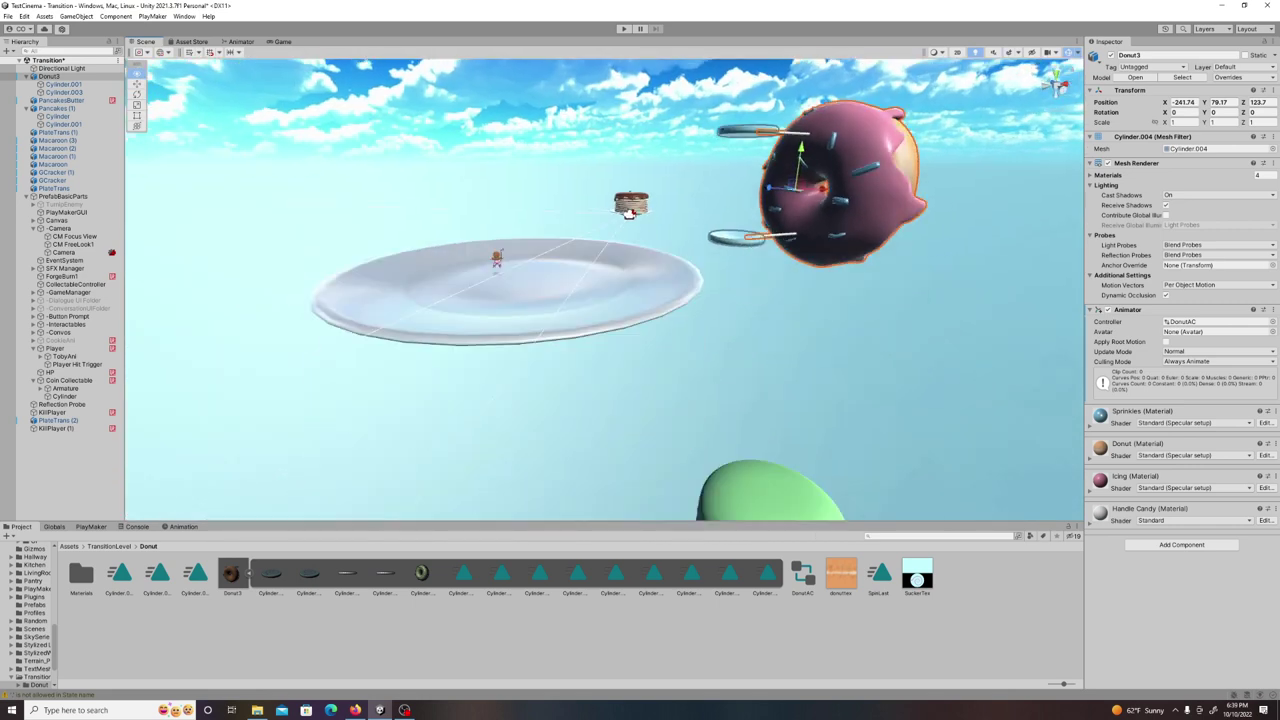
# Set the Donut3 model's import scale factor to 2.5, apply it, and reposition the donut beside the plate.
pyautogui.click(232, 574)
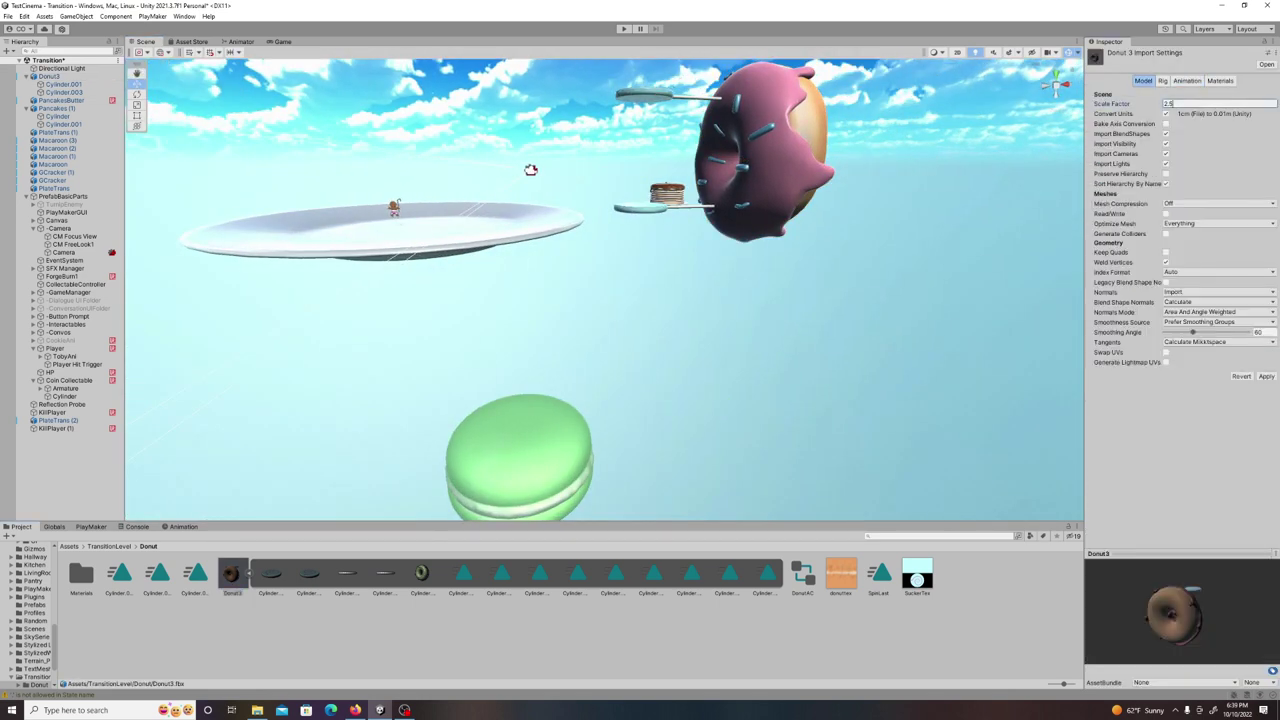
pyautogui.click(1266, 376)
pyautogui.click(768, 150)
pyautogui.keyDown('alt'); pyautogui.moveTo(600, 230); pyautogui.dragTo(600, 300); pyautogui.keyUp('alt')
pyautogui.moveTo(730, 268); pyautogui.dragTo(780, 274)
pyautogui.keyDown('alt'); pyautogui.moveTo(600, 300); pyautogui.dragTo(690, 280); pyautogui.keyUp('alt')
pyautogui.keyDown('alt'); pyautogui.moveTo(500, 300); pyautogui.dragTo(540, 205); pyautogui.keyUp('alt')
# Select a cylinder animation clip in the Donut folder and open the Animator view.
pyautogui.click(600, 420)
pyautogui.click(195, 574)
pyautogui.click(240, 42)
# Play-test the level, running around the plate to check how the donut appears in game.
pyautogui.hotkey('ctrl', 'p')
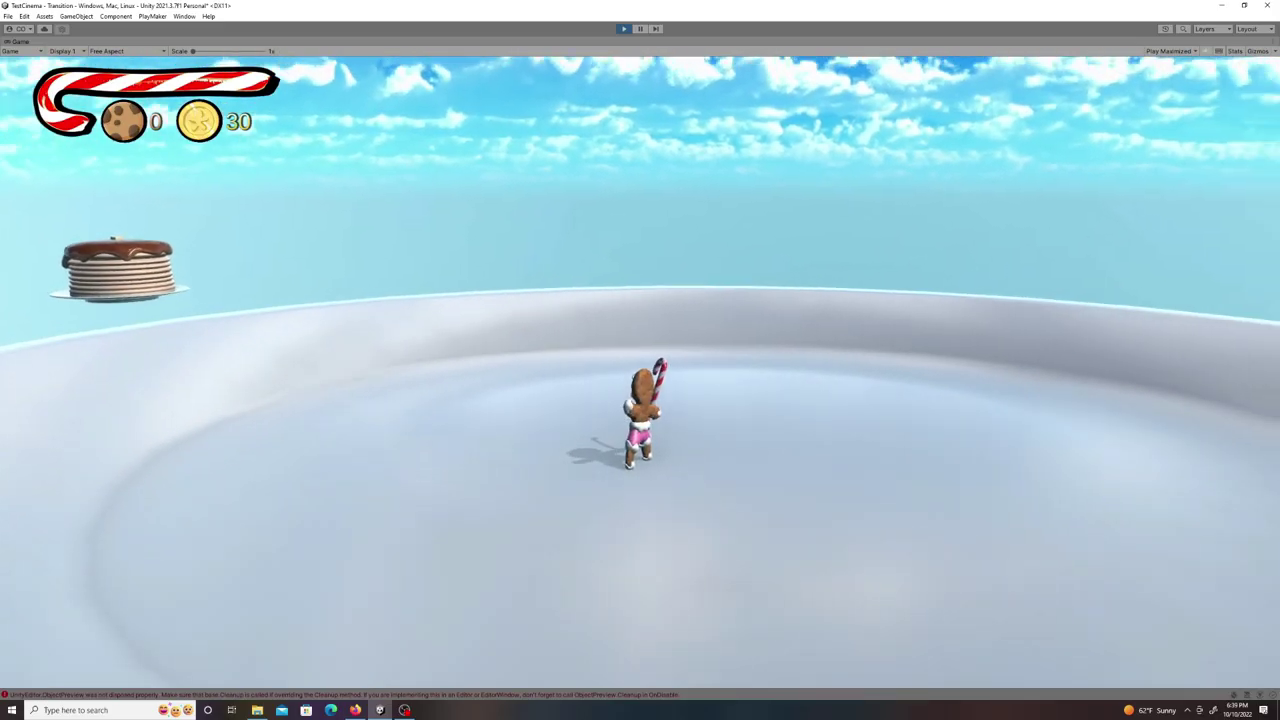
pyautogui.press('w')
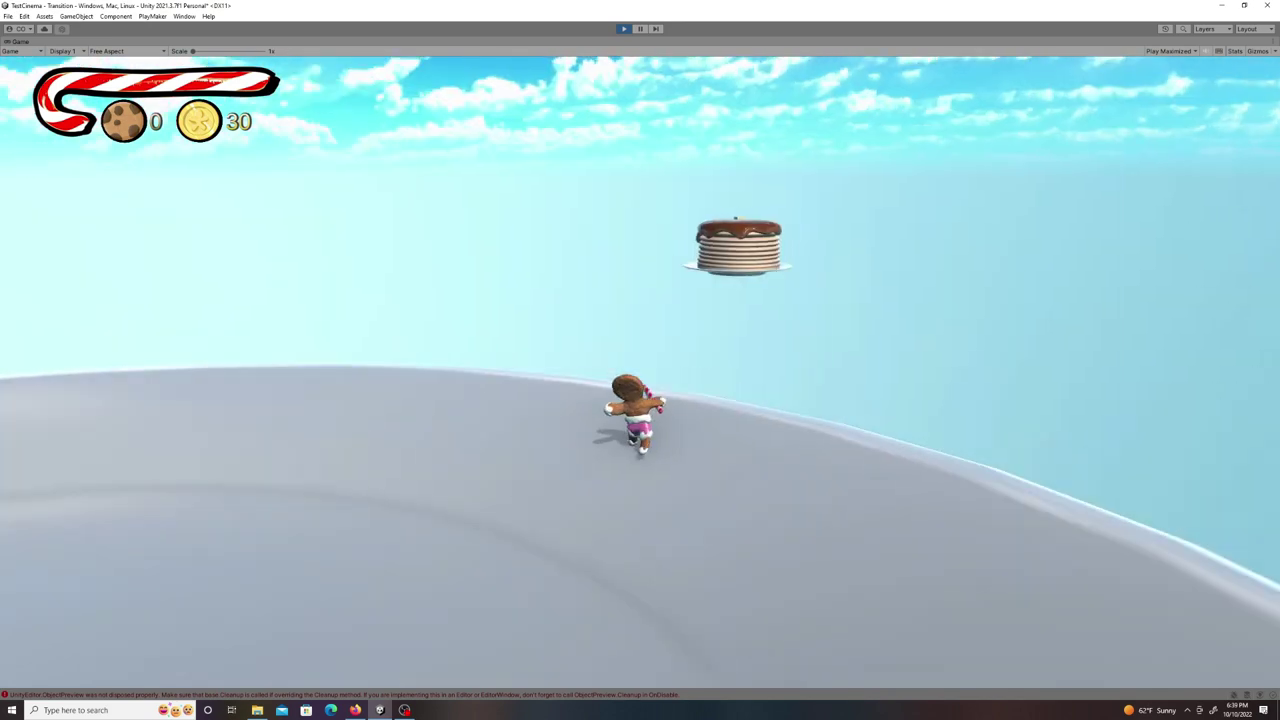
pyautogui.press('w')
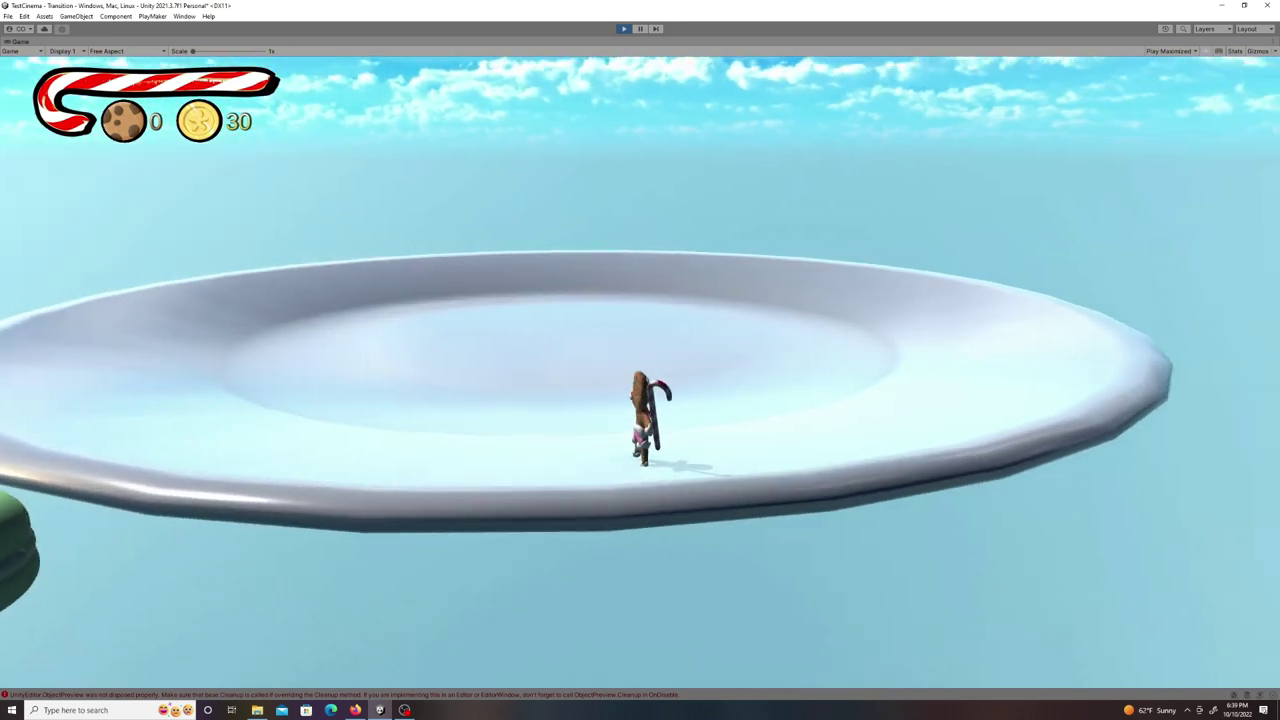
pyautogui.press('s')
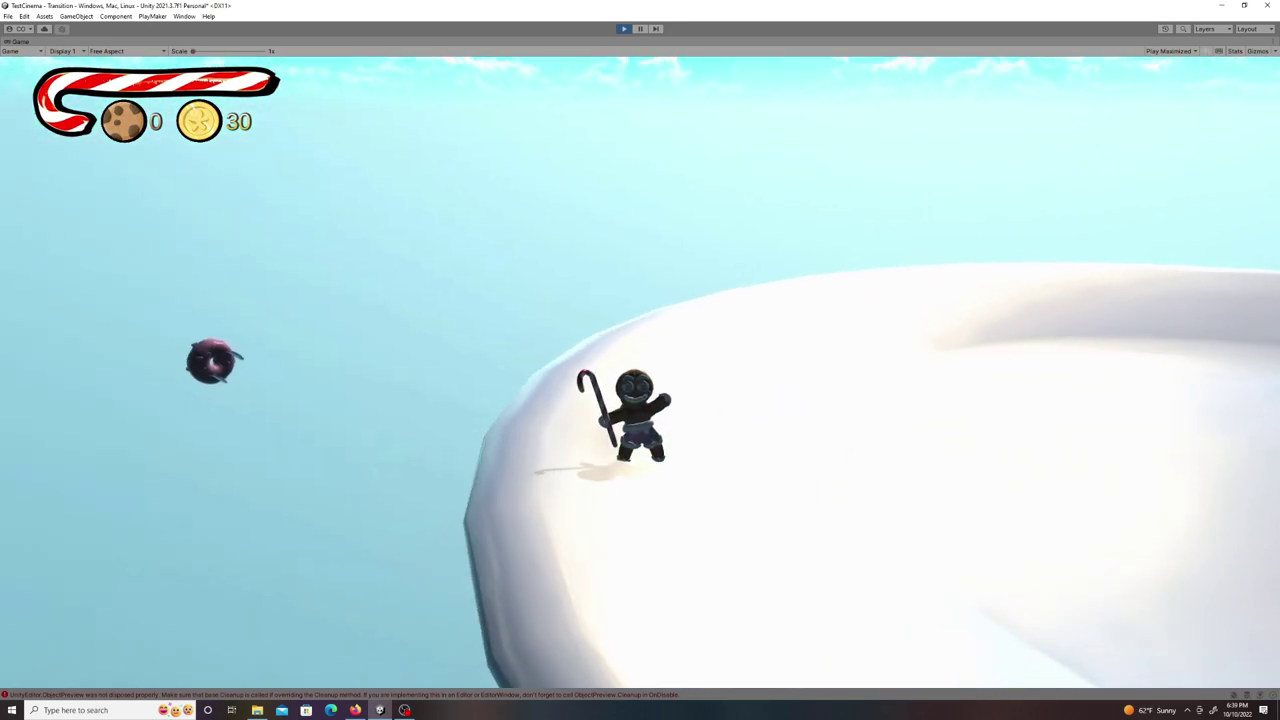
pyautogui.press('w')
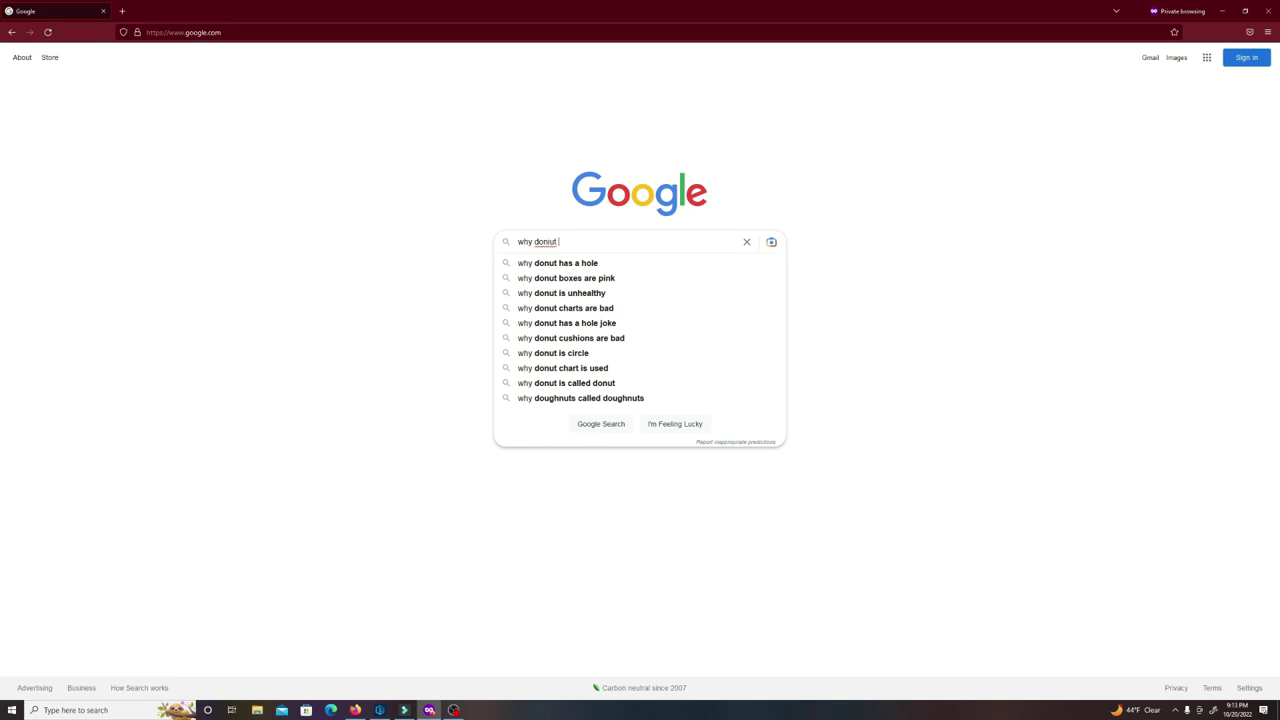
# Switch to Firefox and search Google for a question beginning with "why donut".
pyautogui.press('Return')
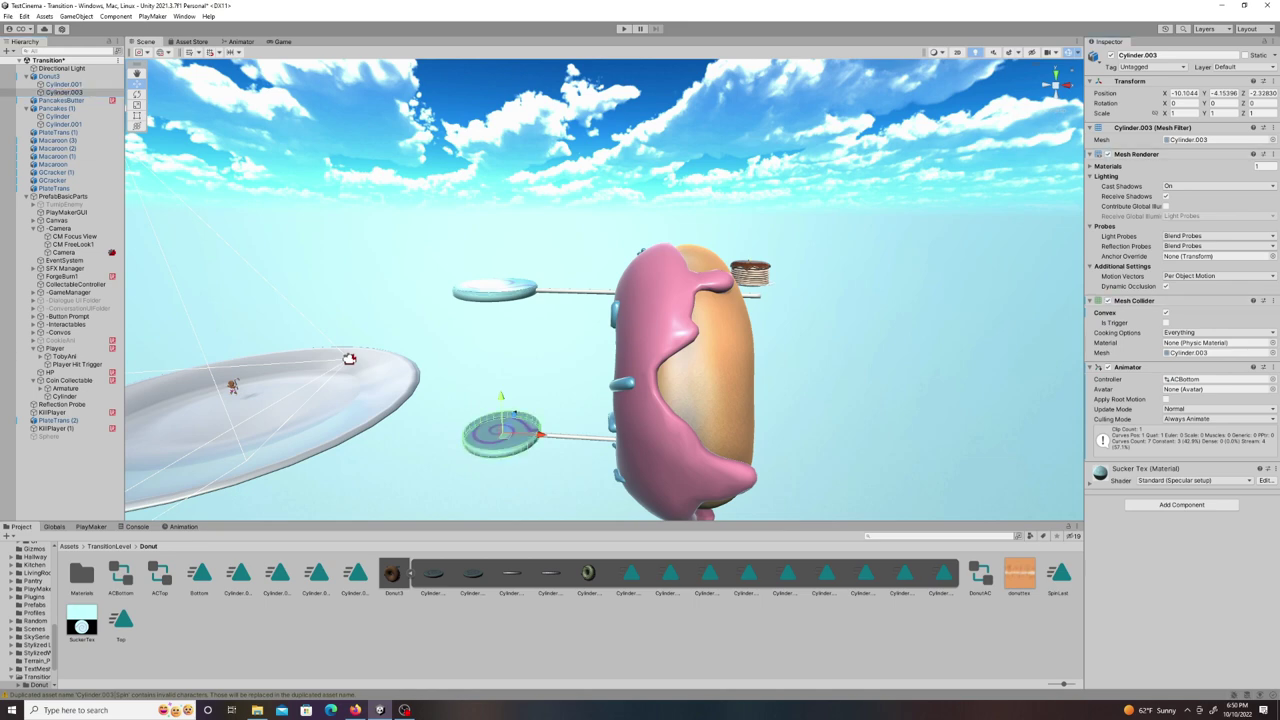
# Play-test running and jumping toward the donut's lollipop platforms, and view the sphere beside the donut in the scene.
pyautogui.hotkey('ctrl', 'p')
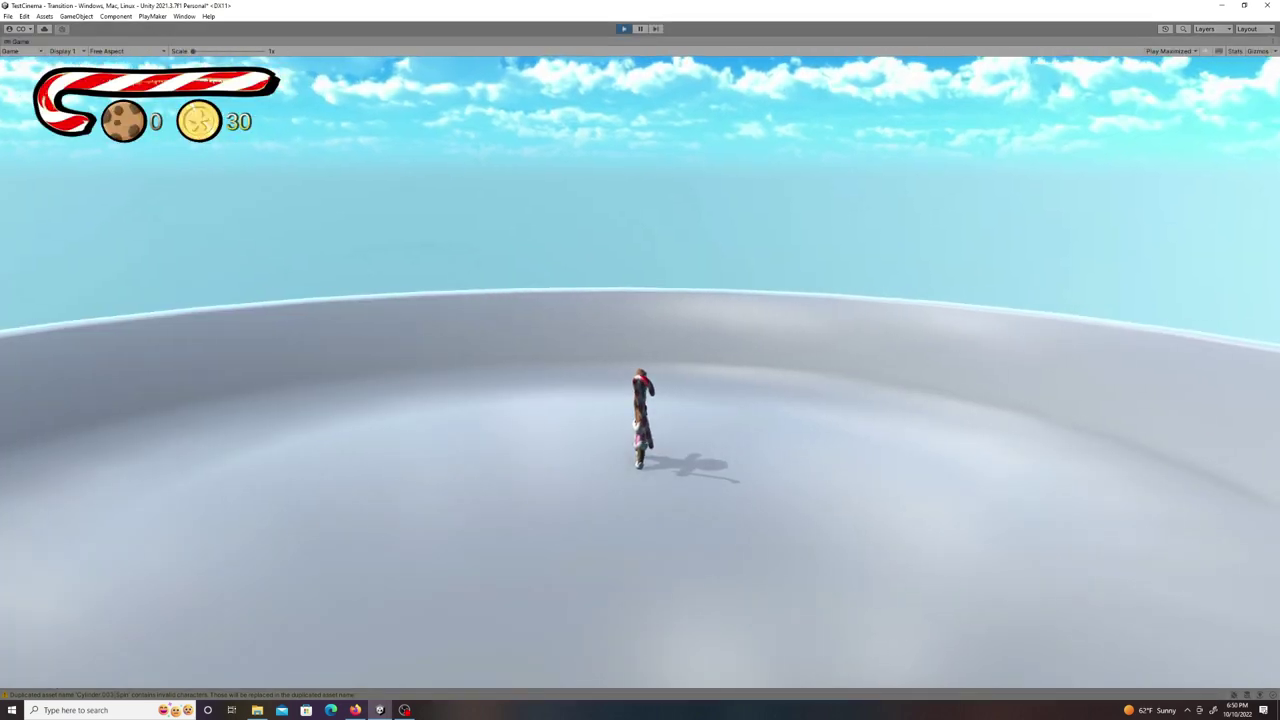
pyautogui.press('w')
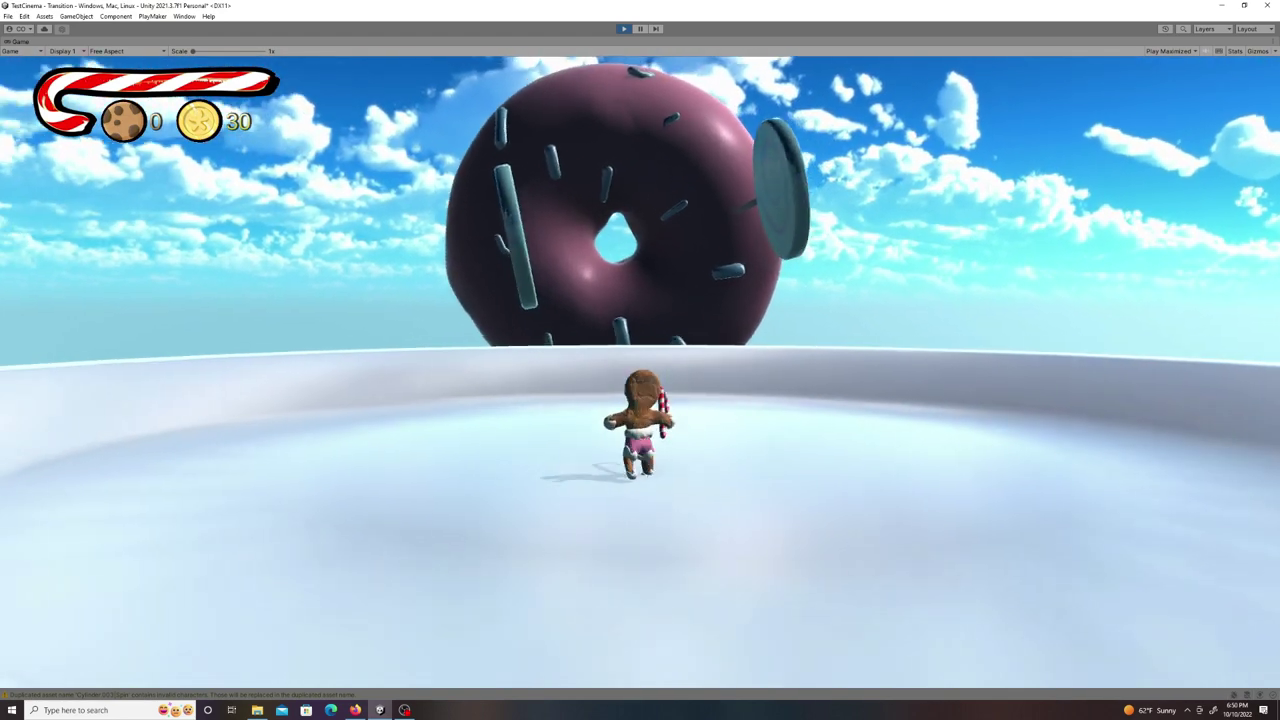
pyautogui.press('w')
pyautogui.press('space')
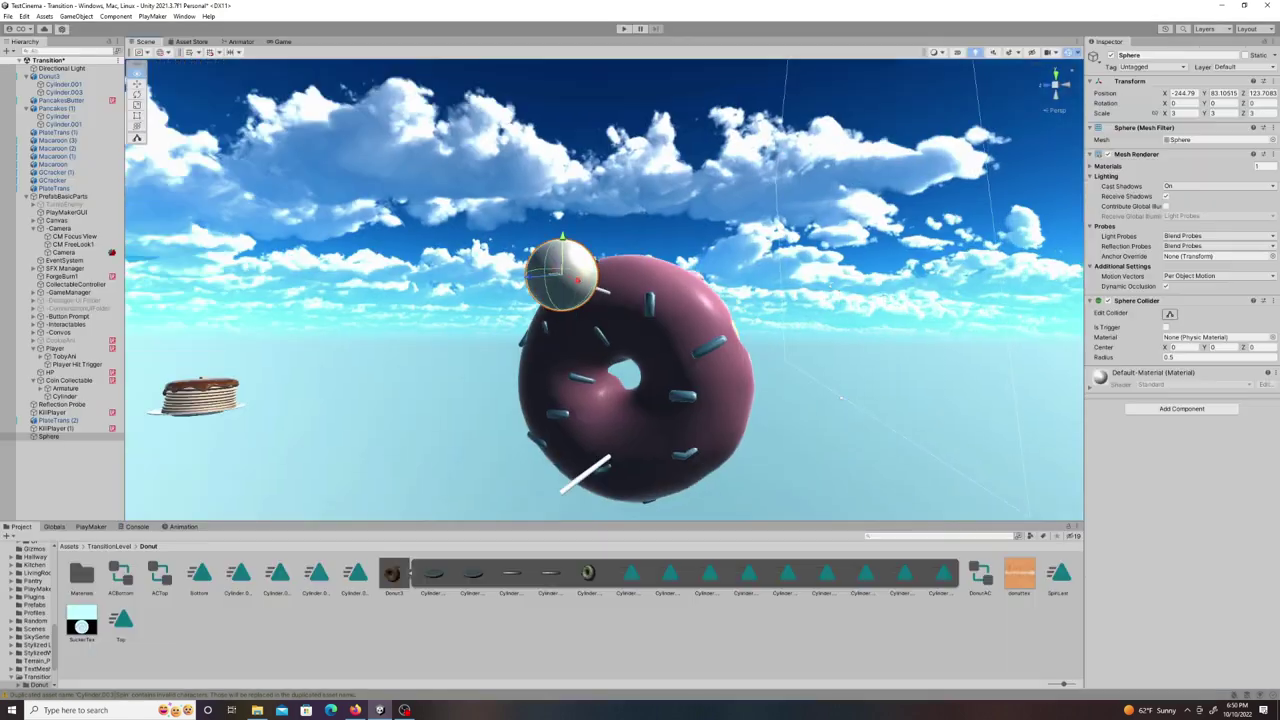
pyautogui.keyDown('alt'); pyautogui.moveTo(640, 260); pyautogui.dragTo(370, 284); pyautogui.keyUp('alt')
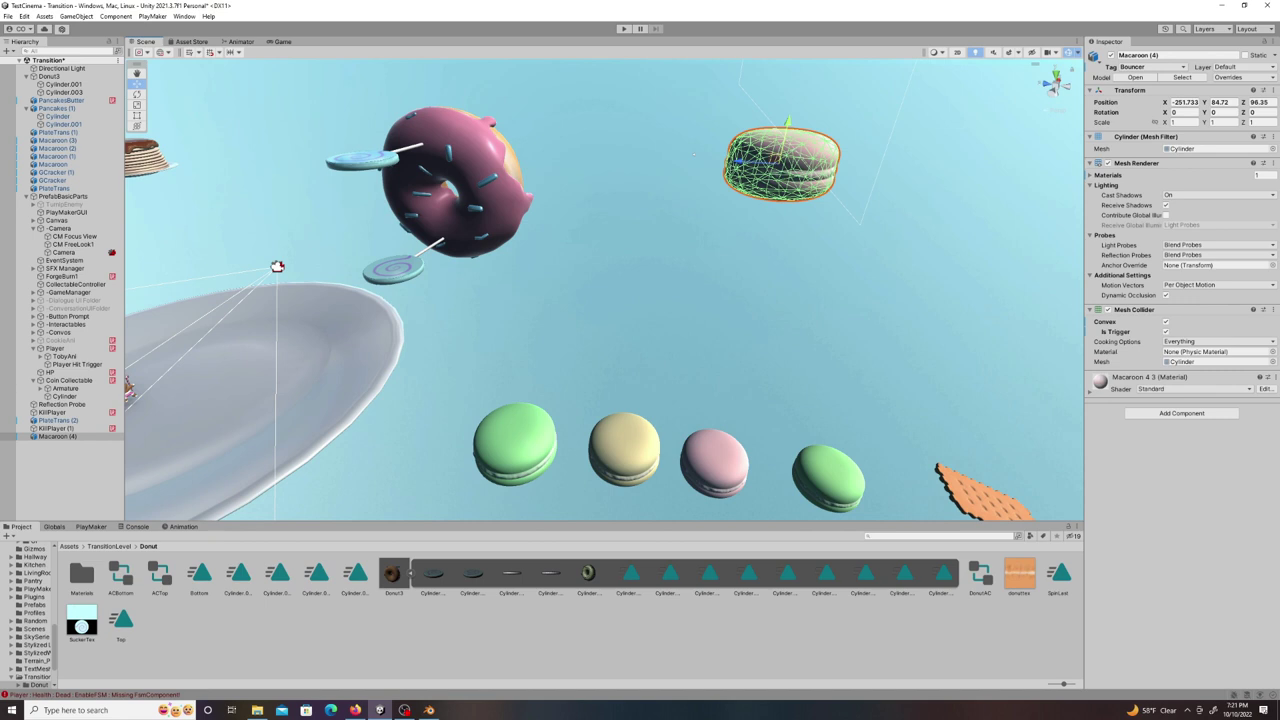
# Switch to Blender and examine the marshmallow minion's painted texture and shaded materials from several angles.
pyautogui.moveTo(285, 133); pyautogui.dragTo(275, 134)
pyautogui.moveTo(275, 134); pyautogui.dragTo(518, 278, button='middle')
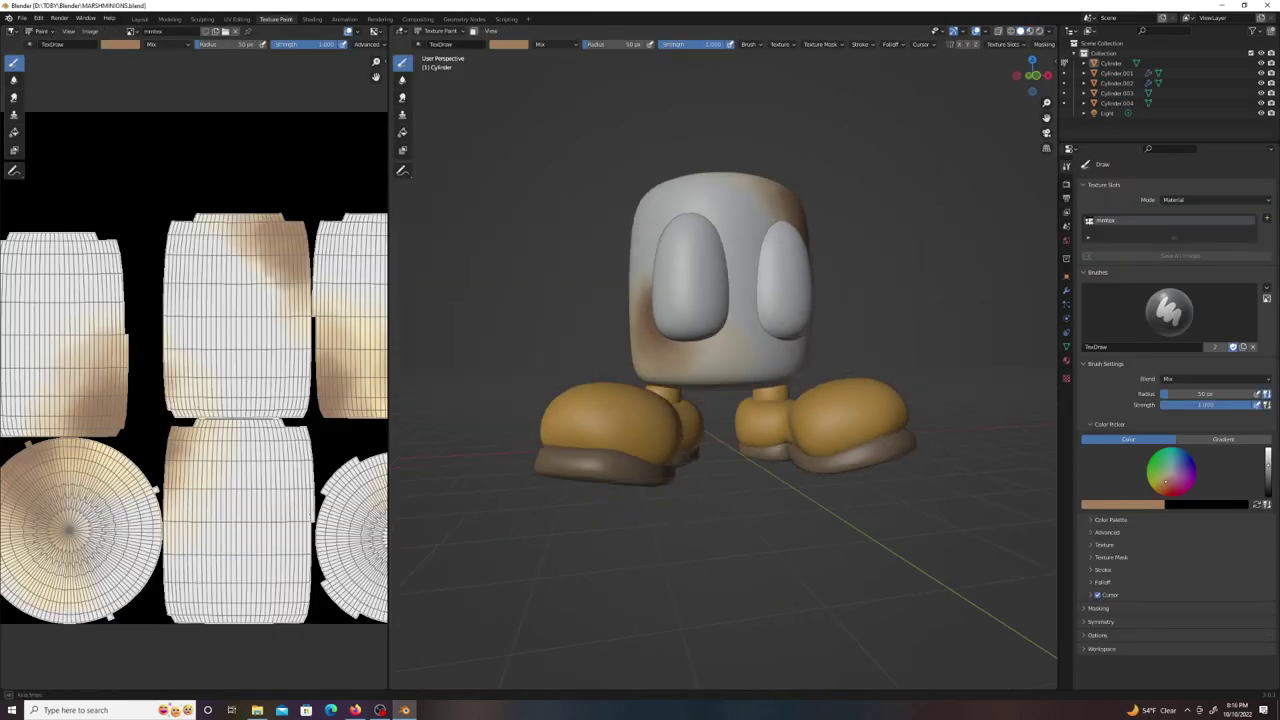
pyautogui.moveTo(700, 330); pyautogui.dragTo(581, 324, button='middle')
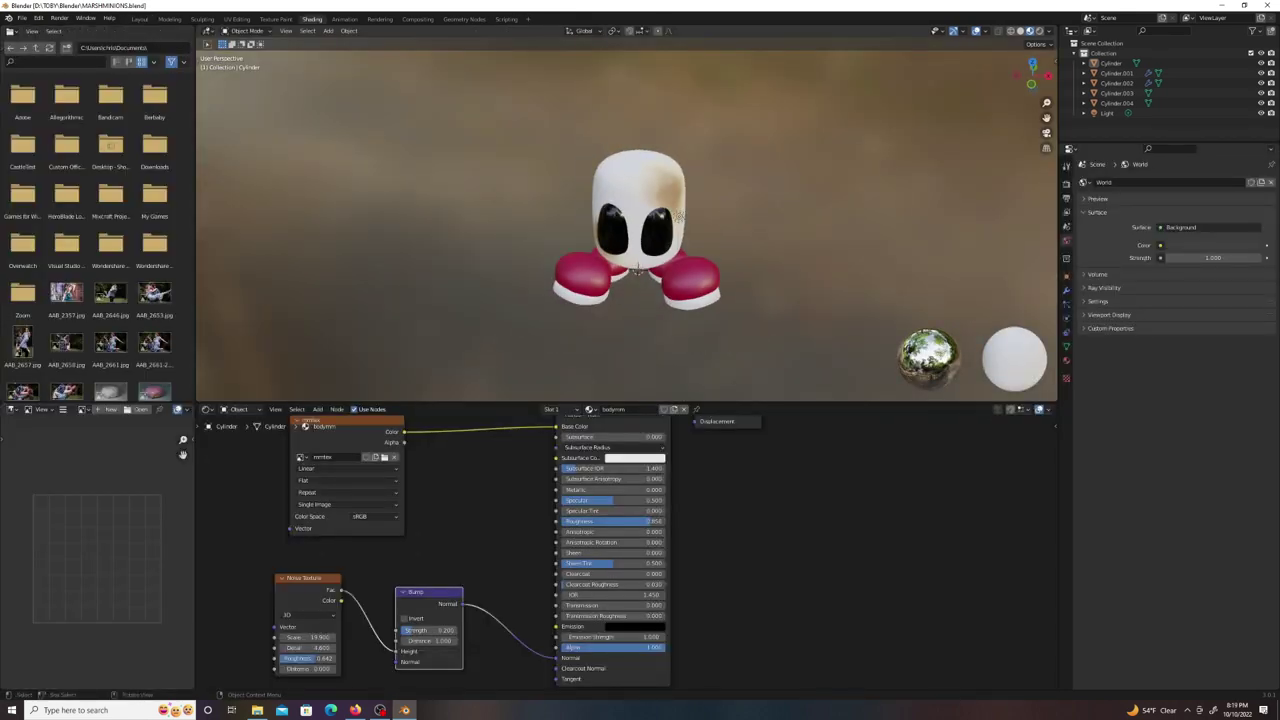
pyautogui.moveTo(750, 150)
pyautogui.mouseDown(button='middle')
pyautogui.moveTo(734, 129)
pyautogui.moveTo(538, 108)
pyautogui.mouseUp(button='middle')
pyautogui.moveTo(620, 230)
pyautogui.mouseDown(button='middle')
pyautogui.moveTo(640, 150)
pyautogui.moveTo(790, 265)
pyautogui.moveTo(650, 215)
pyautogui.mouseUp(button='middle')
pyautogui.scroll(3, 690, 195)
pyautogui.moveTo(649, 318)
pyautogui.mouseDown(button='middle')
pyautogui.moveTo(630, 322)
pyautogui.moveTo(645, 326)
pyautogui.mouseUp(button='middle')
pyautogui.moveTo(593, 79); pyautogui.dragTo(660, 150, button='middle')
pyautogui.moveTo(556, 135)
pyautogui.mouseDown(button='middle')
pyautogui.moveTo(583, 163)
pyautogui.moveTo(679, 130)
pyautogui.mouseUp(button='middle')
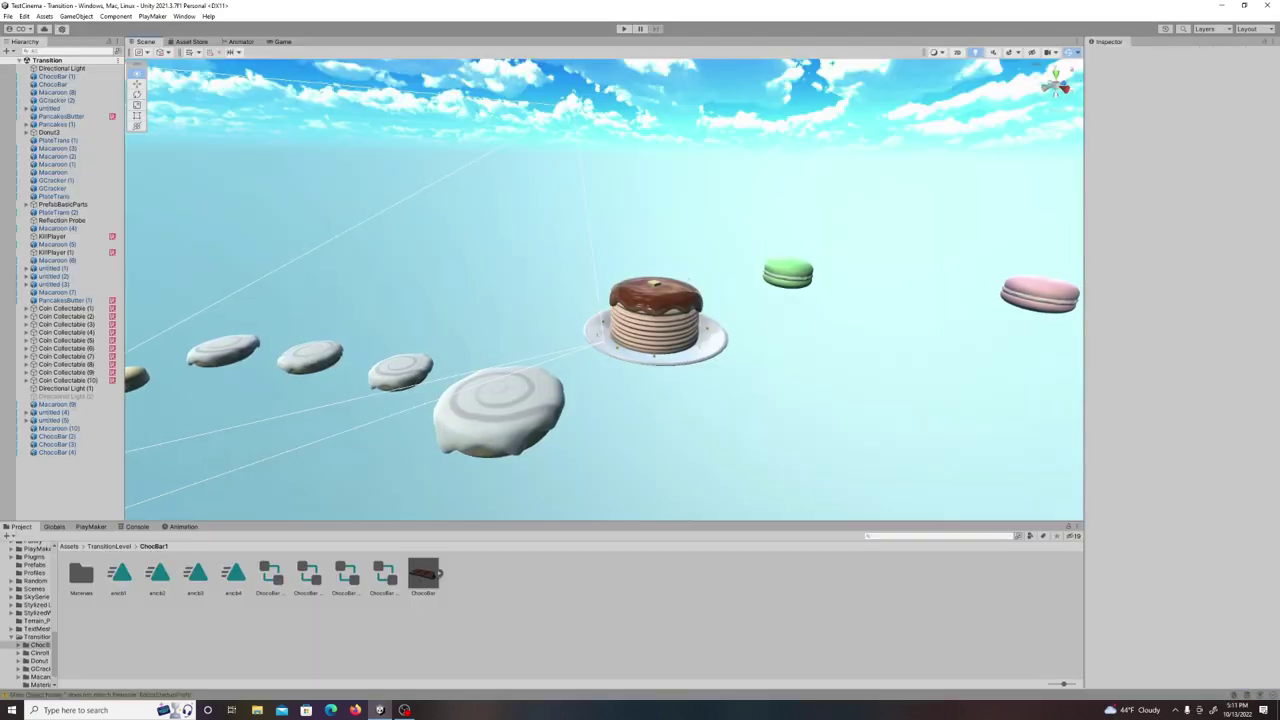
# Switch back to Unity, look over the platforms around the pancake stack, and play-test running along its plate.
pyautogui.press('w')
pyautogui.moveTo(604, 290); pyautogui.dragTo(604, 304, button='right')
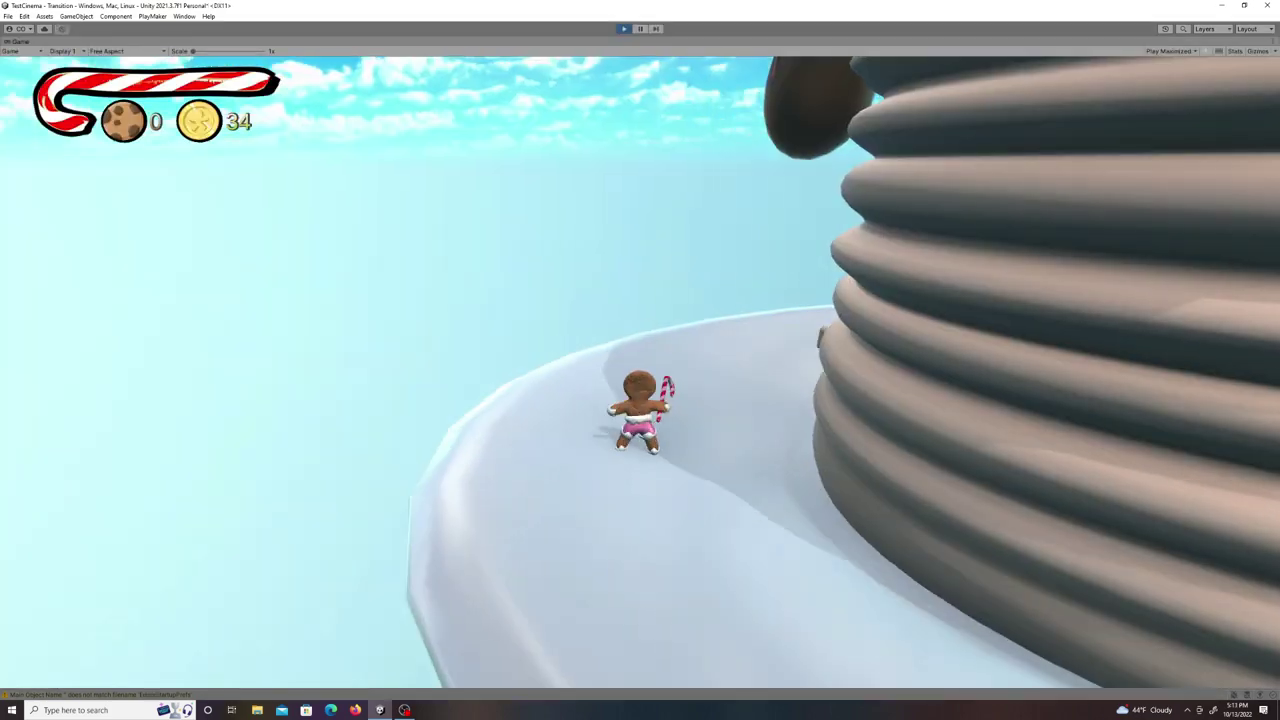
pyautogui.press('w')
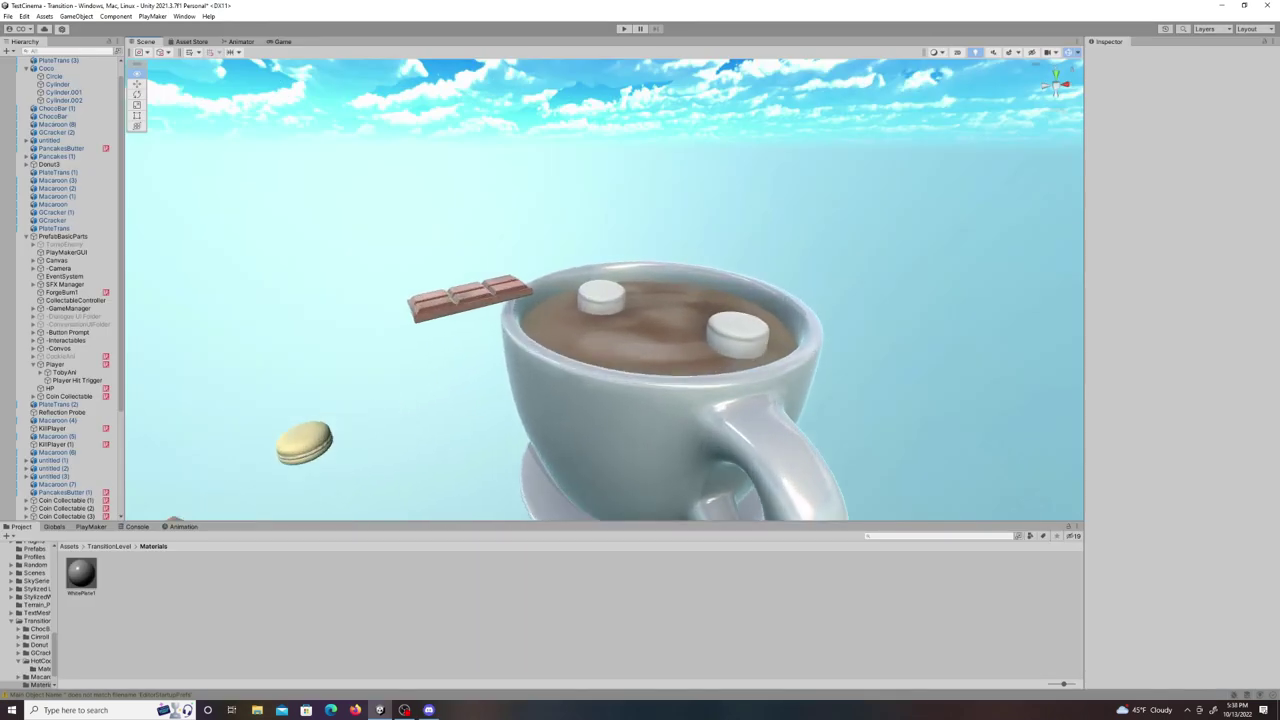
# Paste the copied keyframe for the Cylinder.002 marshmallow into the hot cocoa cup's animation.
pyautogui.moveTo(604, 290); pyautogui.dragTo(870, 318, button='right')
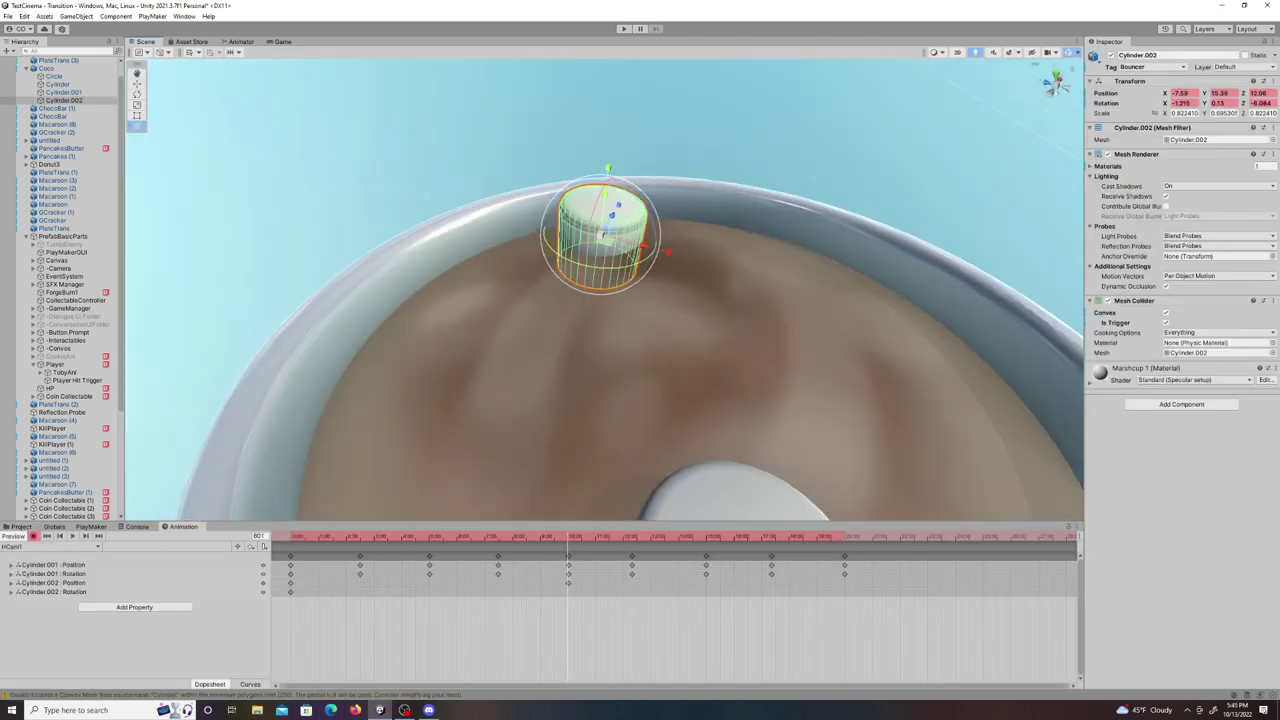
pyautogui.hotkey('ctrl', 'v')
# Play-test jumping onto the chocolate bar and along it toward the marshmallows in the hot cocoa cup.
pyautogui.press('space')
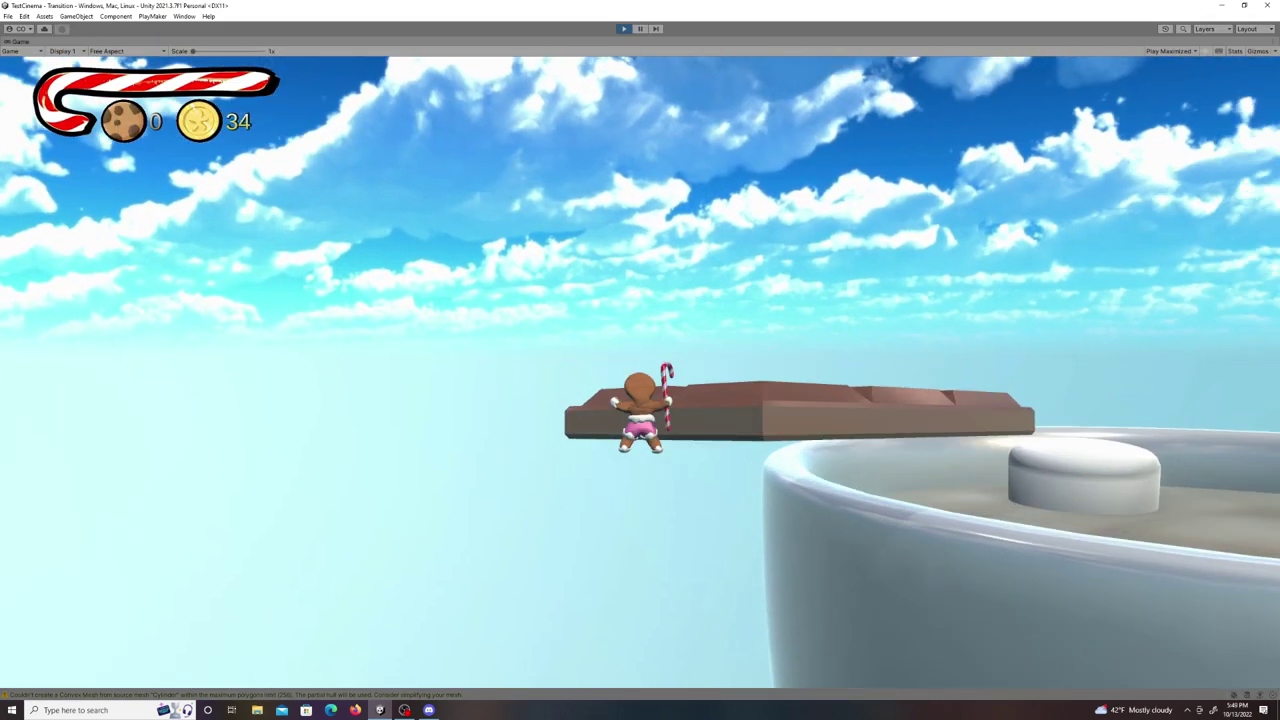
pyautogui.press('w')
pyautogui.press('w')
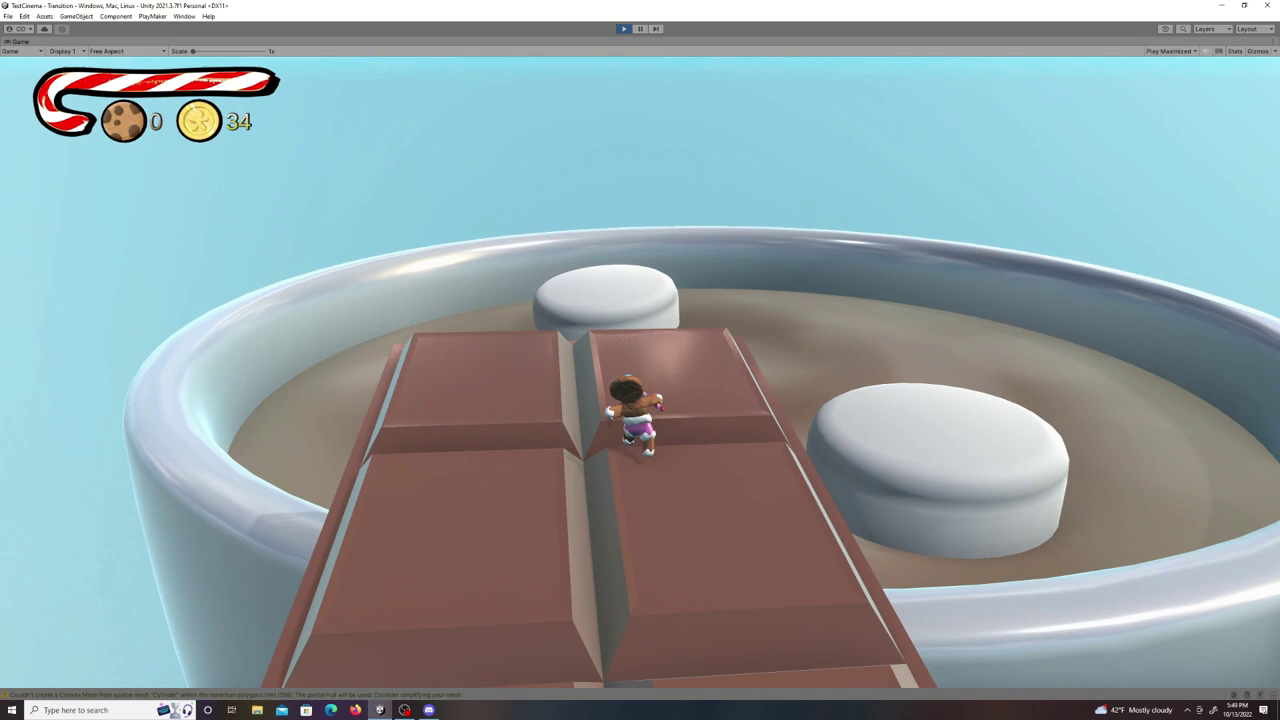
pyautogui.press('space')
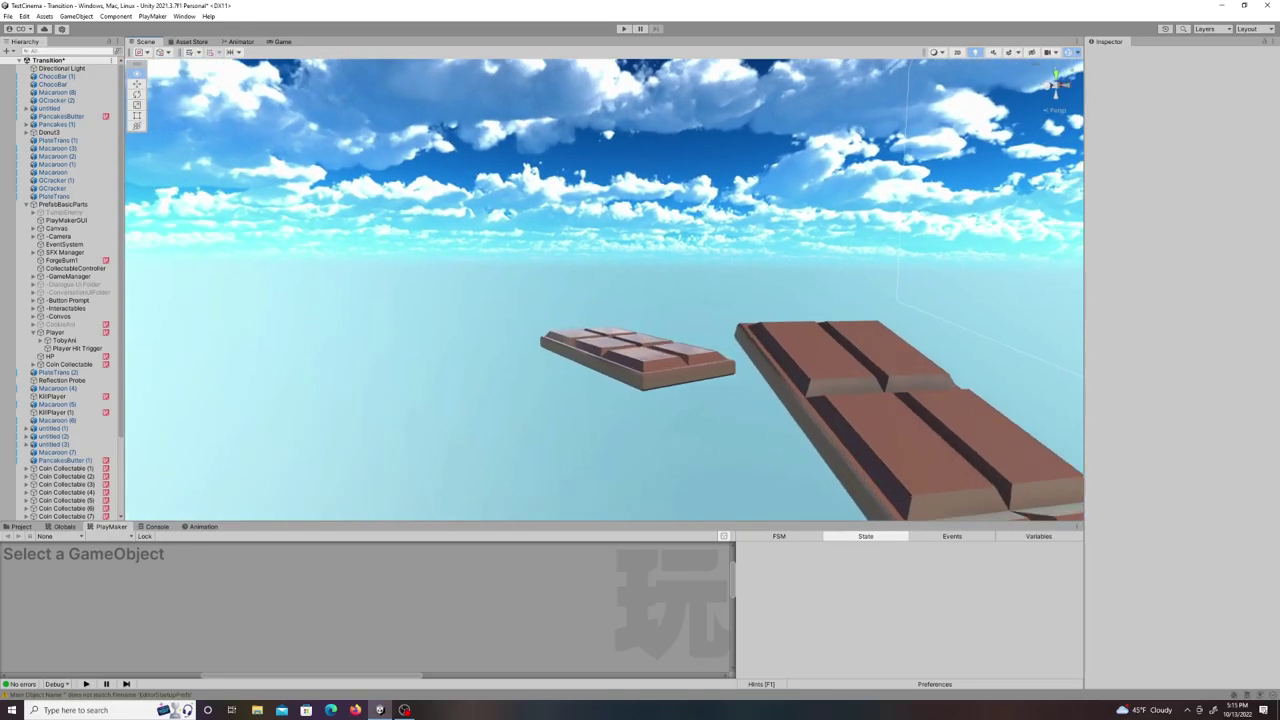
# Play-test running along the separated chocolate bars and jumping the gaps from one bar to the next.
pyautogui.press('w')
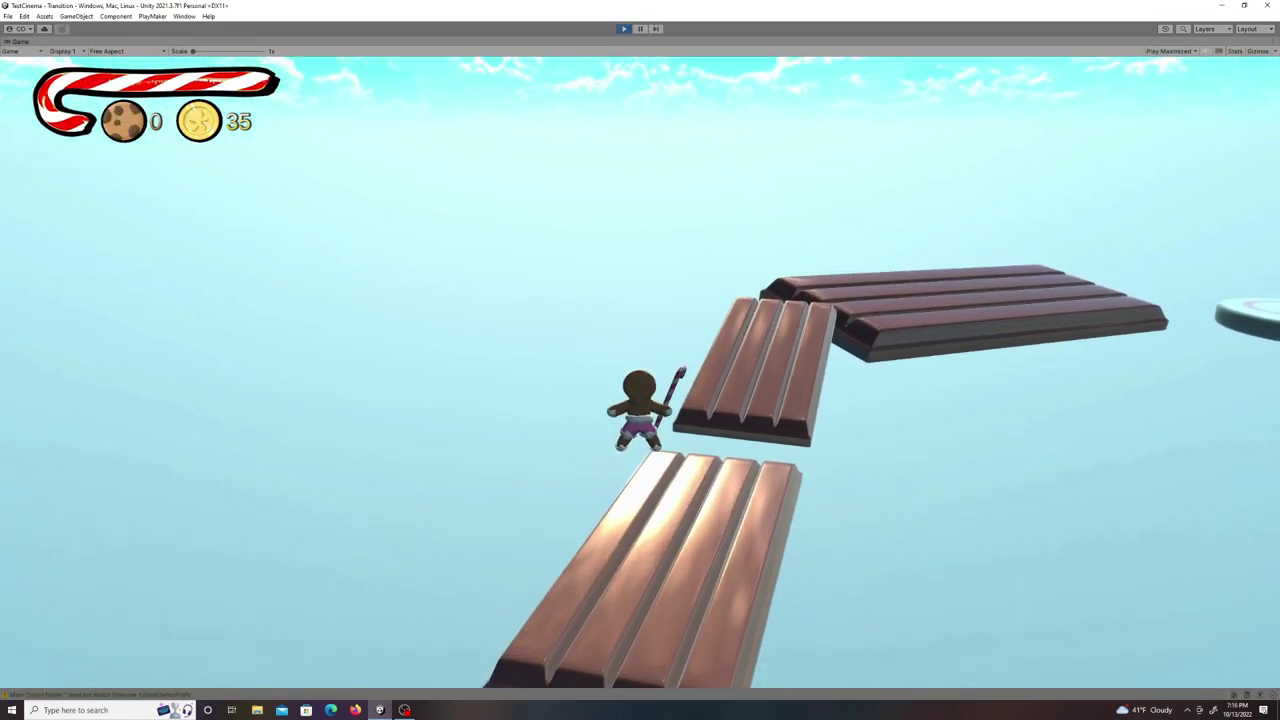
pyautogui.press('w')
pyautogui.press('space')
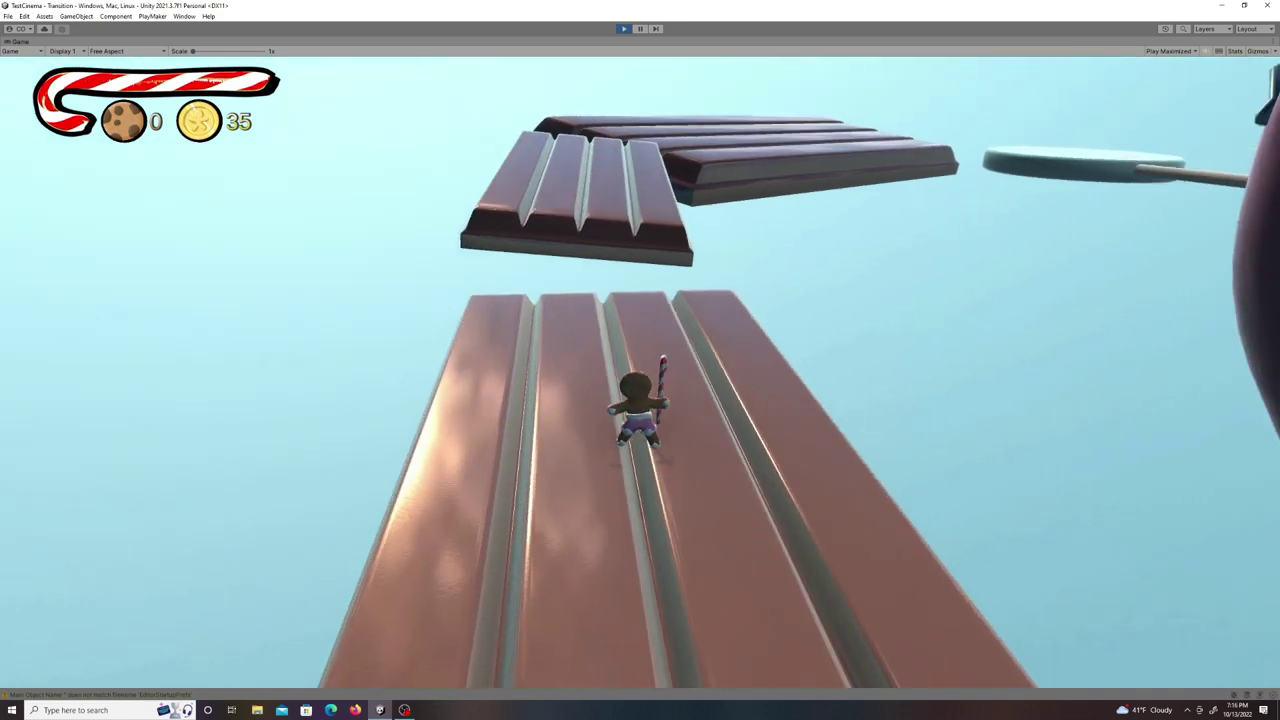
pyautogui.press('space')
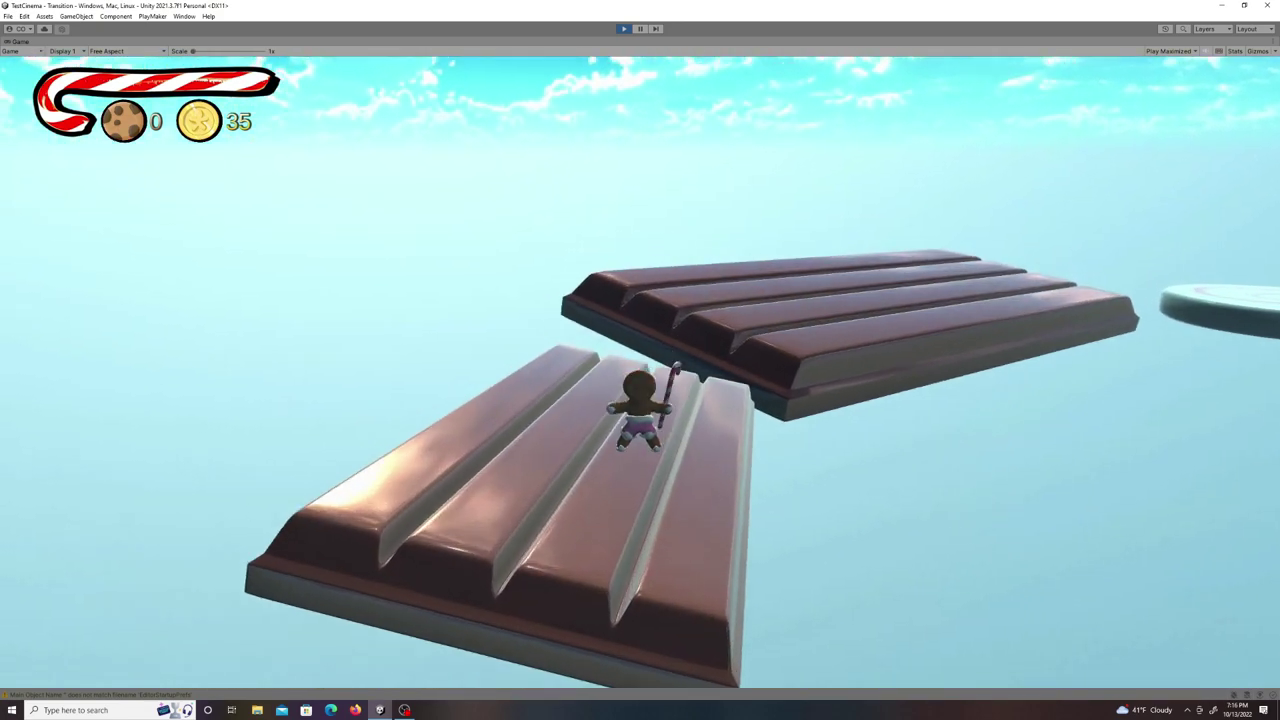
pyautogui.press('space')
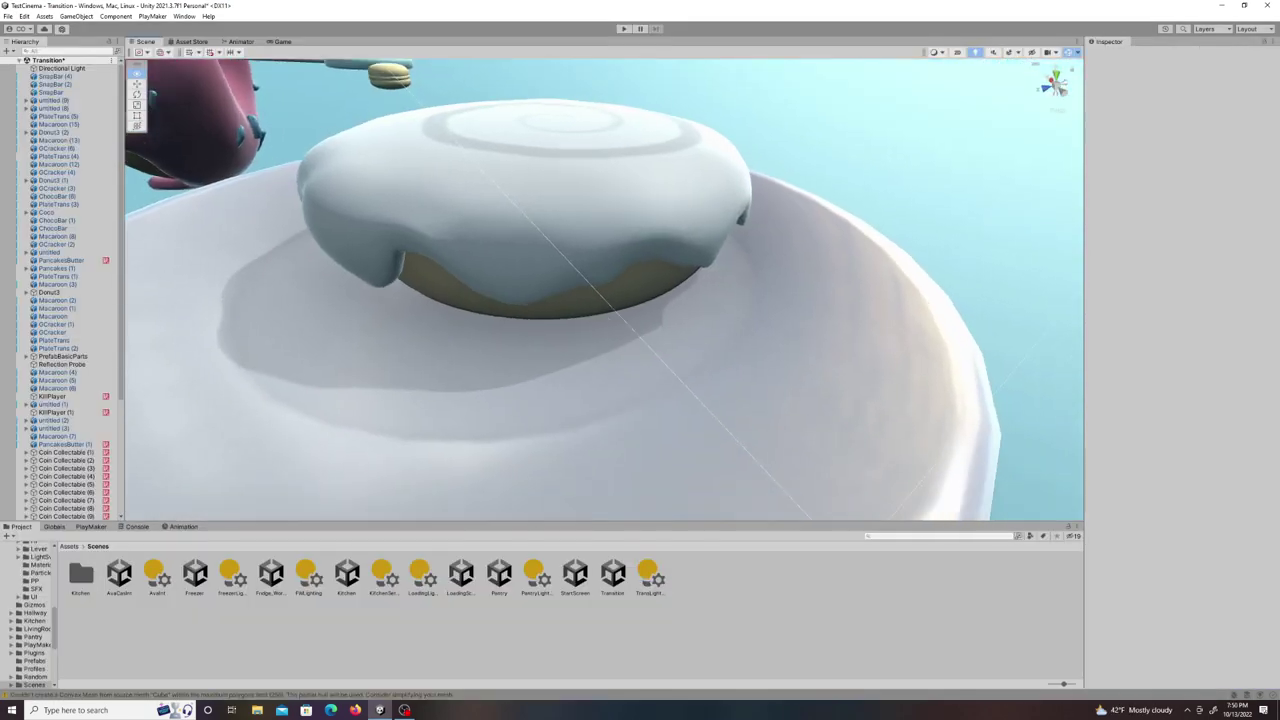
# Look over the frosted cake platform, and switch to the Freezer scene to examine its ice block with the square hole.
pyautogui.scroll(-5, 604, 290)
pyautogui.moveTo(604, 290); pyautogui.dragTo(850, 335, button='right')
pyautogui.click(735, 260)
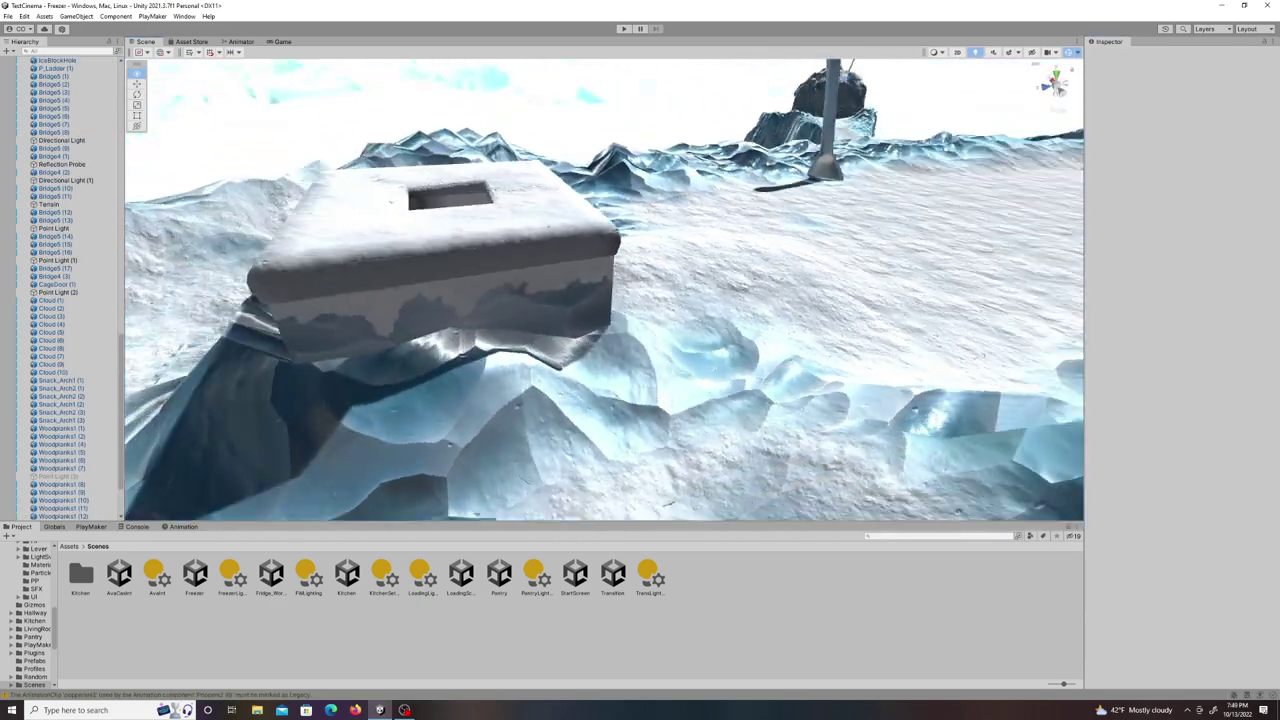
pyautogui.moveTo(604, 290); pyautogui.dragTo(860, 328, button='right')
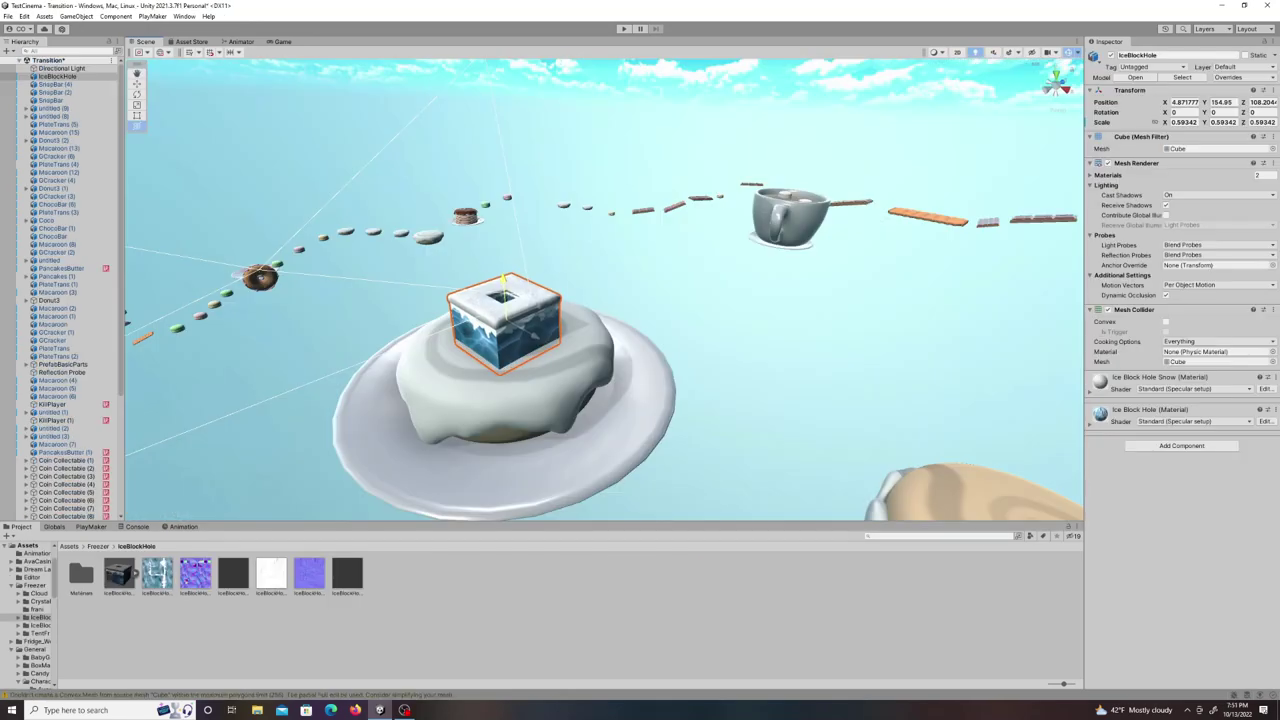
# Scale IceBlockHole to about 0.98, rotate it about -88.5° on Y, and sink it into the frosted cake on the plate.
pyautogui.click(740, 340)
pyautogui.moveTo(740, 340); pyautogui.dragTo(896, 372, button='right')
pyautogui.click(510, 280)
pyautogui.moveTo(559, 246); pyautogui.dragTo(553, 246)
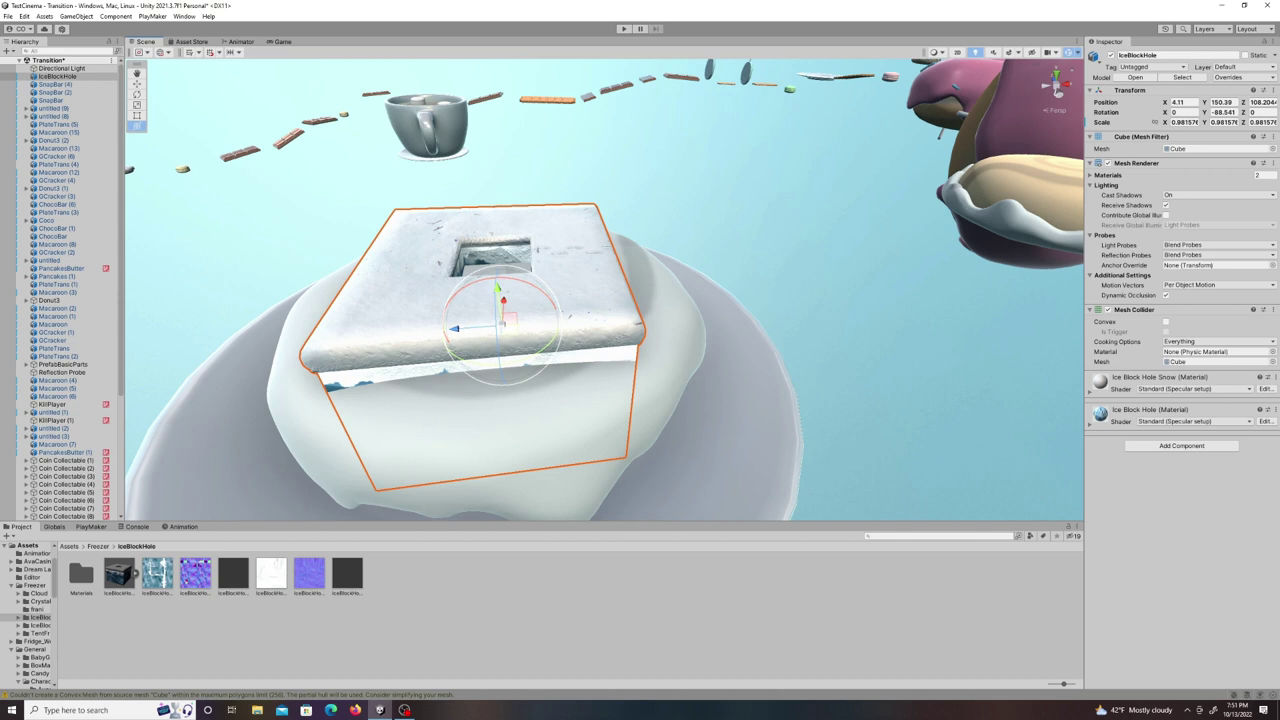
pyautogui.moveTo(500, 308); pyautogui.dragTo(500, 312)
# Try deleting the frosted cake around the ice block, and undo the deletion.
pyautogui.moveTo(500, 330); pyautogui.dragTo(375, 370, button='right')
pyautogui.click(430, 400)
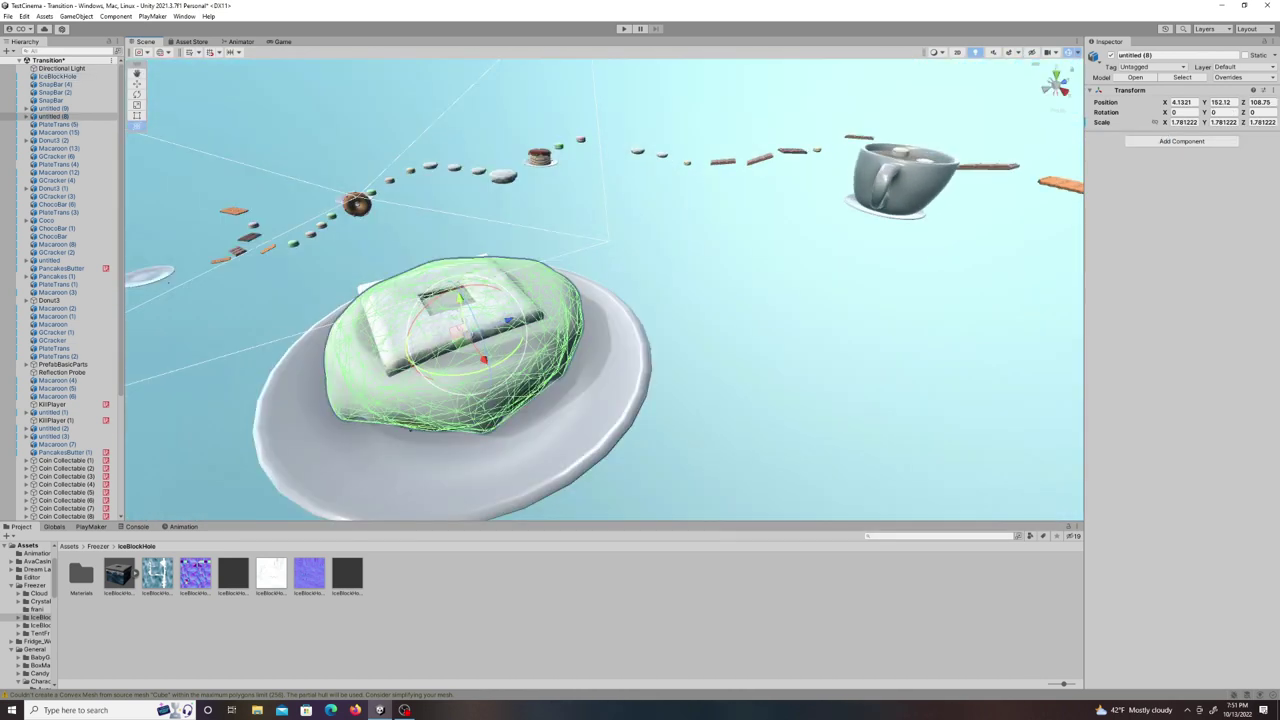
pyautogui.press('Delete')
pyautogui.hotkey('ctrl', 'z')
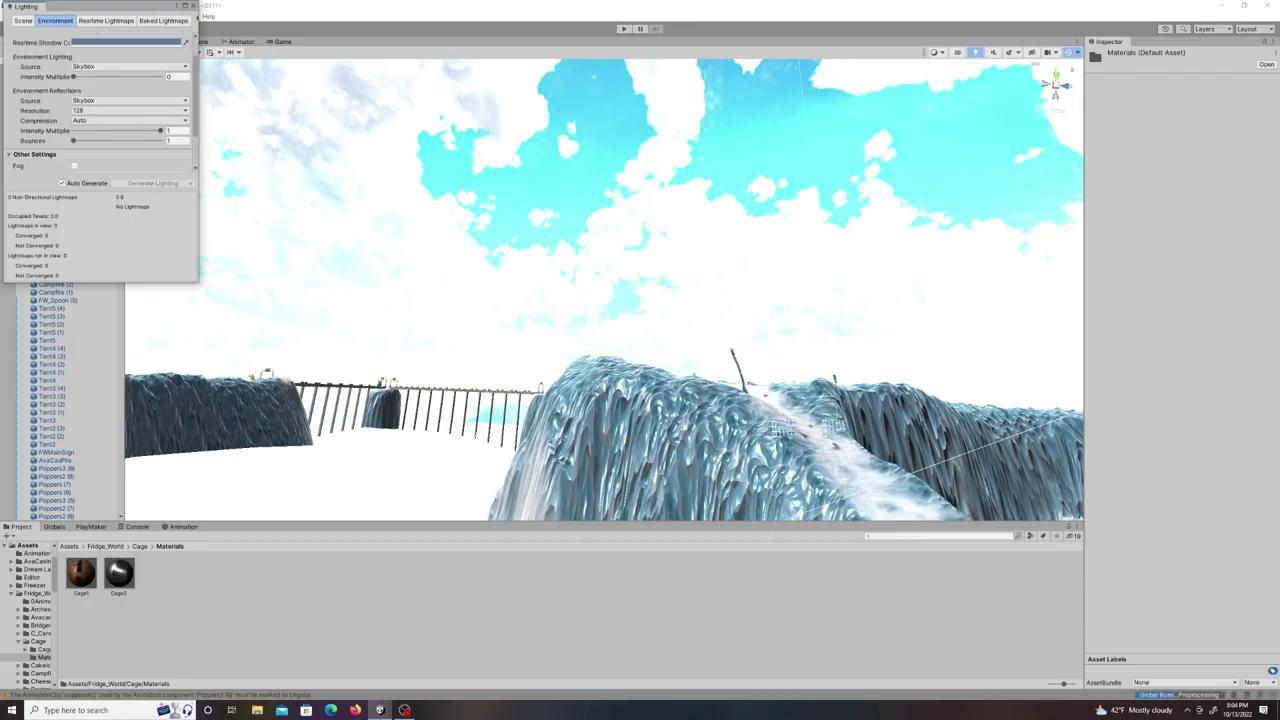
# Switch to Blender and examine the rigged milk carton character and its Idle action from several angles.
pyautogui.scroll(-2, 100, 110)
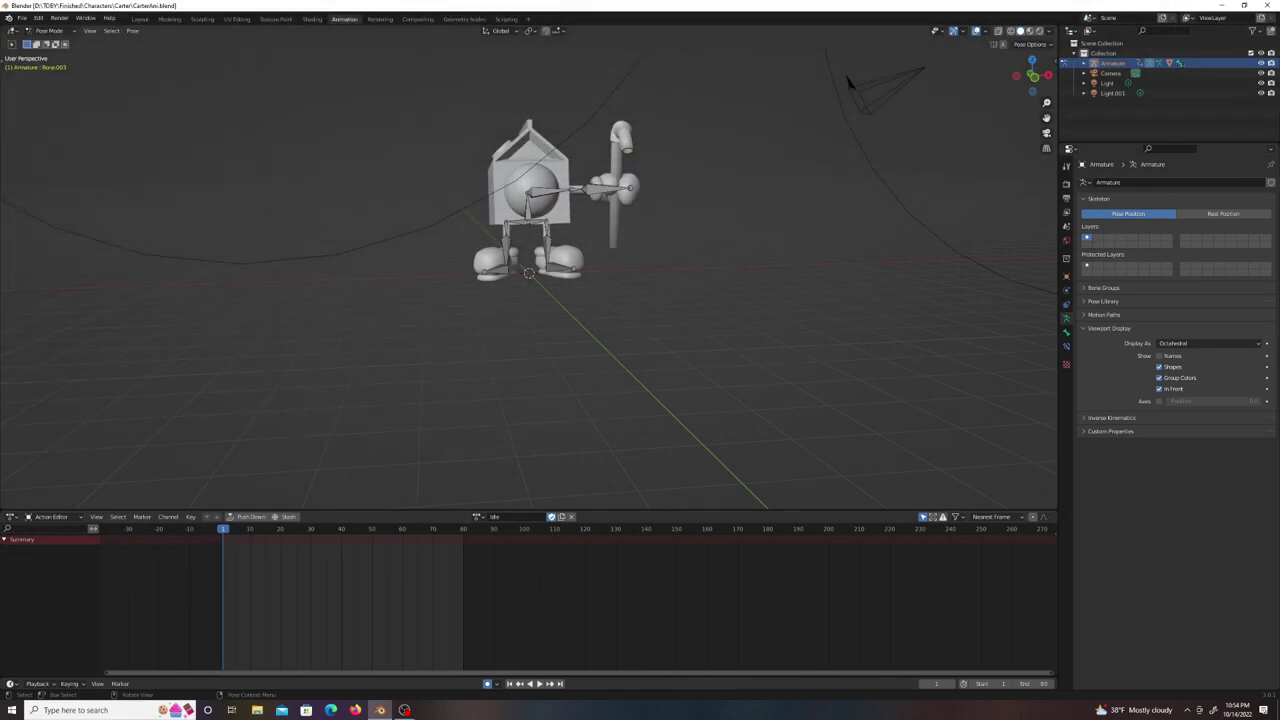
pyautogui.scroll(2, 529, 273)
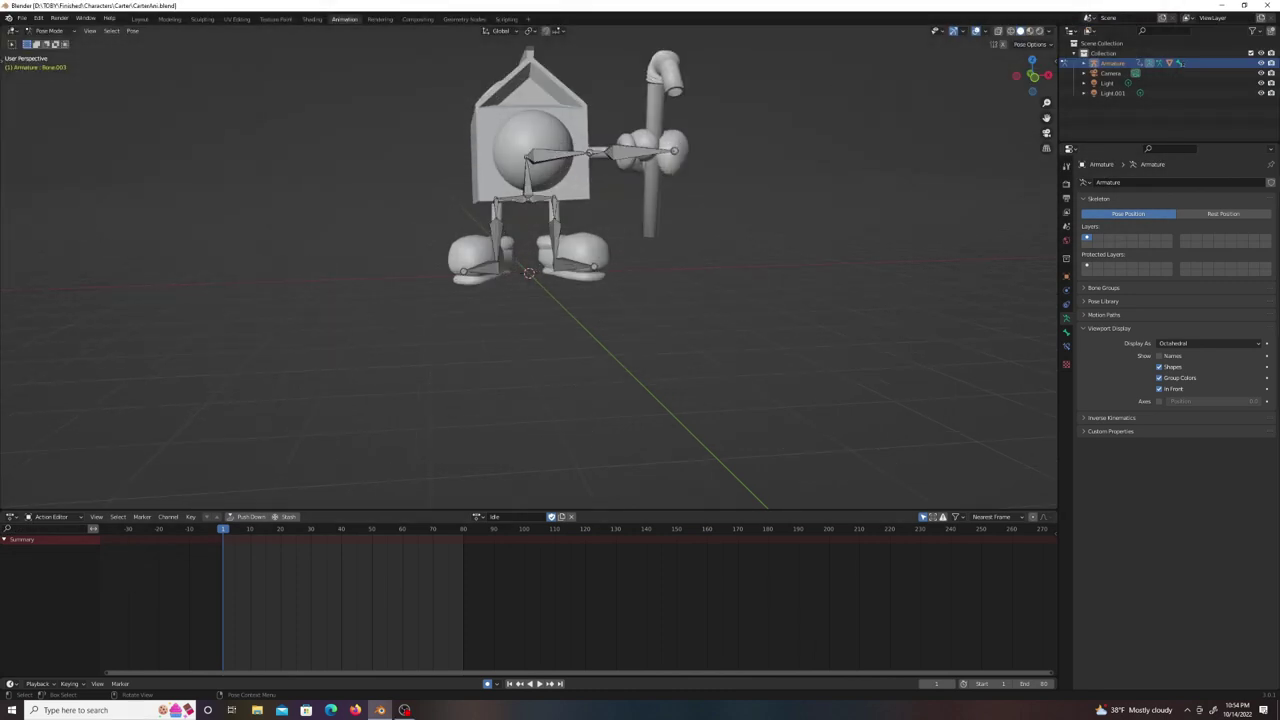
pyautogui.moveTo(521, 209); pyautogui.dragTo(541, 279, button='middle')
pyautogui.moveTo(541, 279); pyautogui.dragTo(686, 306, button='middle')
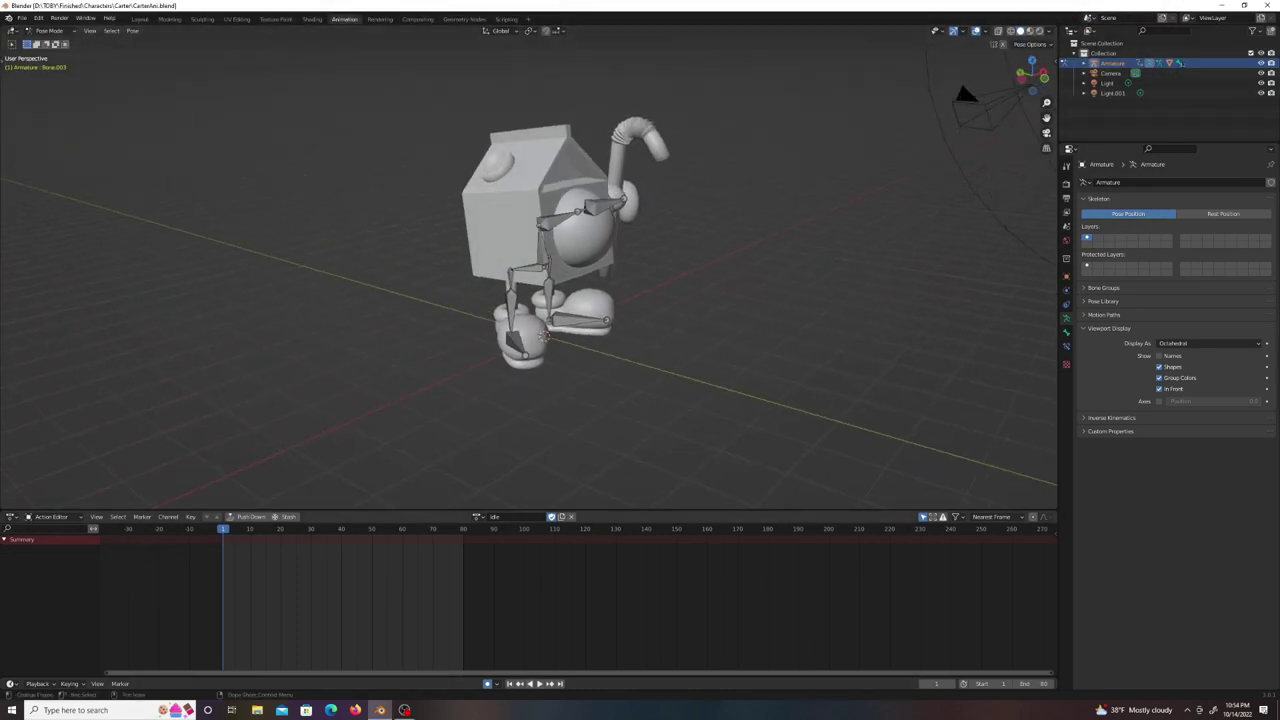
pyautogui.press('space')
pyautogui.moveTo(640, 300); pyautogui.dragTo(477, 298, button='middle')
# Turn off the armature's In Front display and view the milk carton character in a different viewport shading mode.
pyautogui.click(1160, 389)
pyautogui.moveTo(735, 365)
pyautogui.mouseDown(button='middle')
pyautogui.moveTo(845, 385)
pyautogui.moveTo(868, 368)
pyautogui.moveTo(818, 378)
pyautogui.mouseUp(button='middle')
pyautogui.press('z')
pyautogui.click(820, 436)
pyautogui.moveTo(820, 436); pyautogui.dragTo(755, 458, button='middle')
pyautogui.press('z')
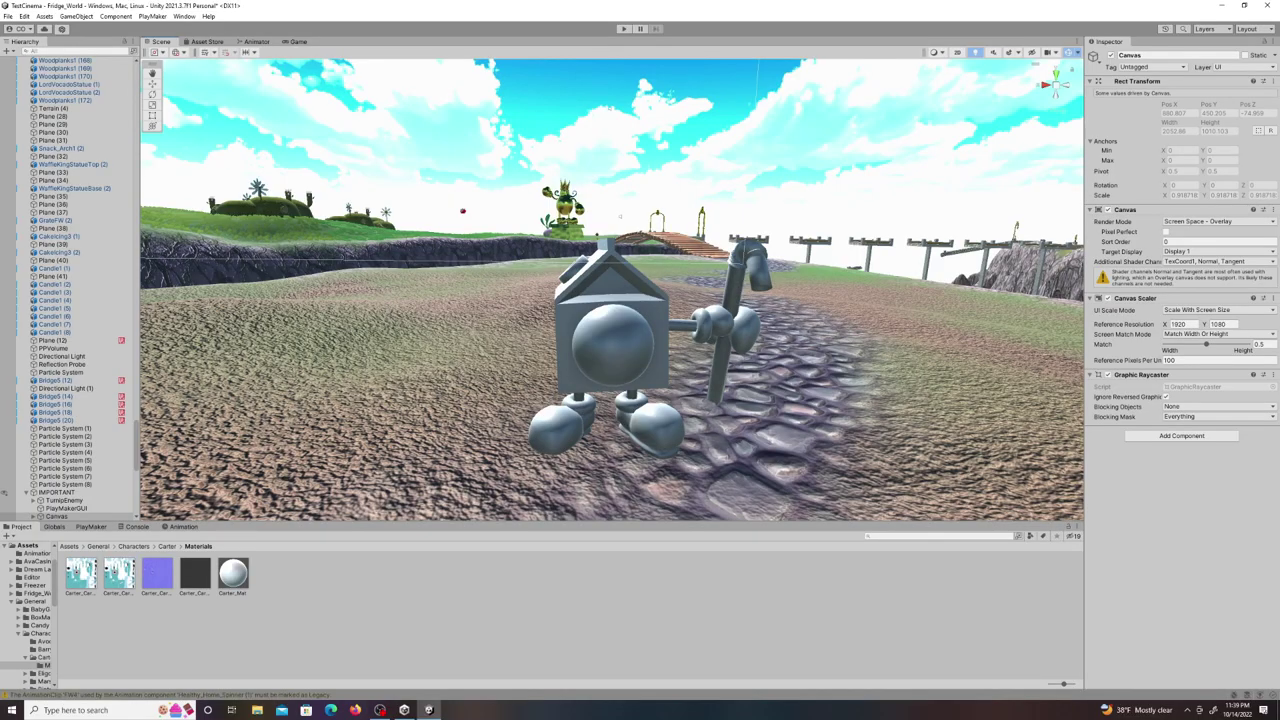
# Switch to Unity's Fridge_World scene, assign the Carter textures to Carter_Mat's main maps, and inspect CarterAni from different angles.
pyautogui.click(612, 345)
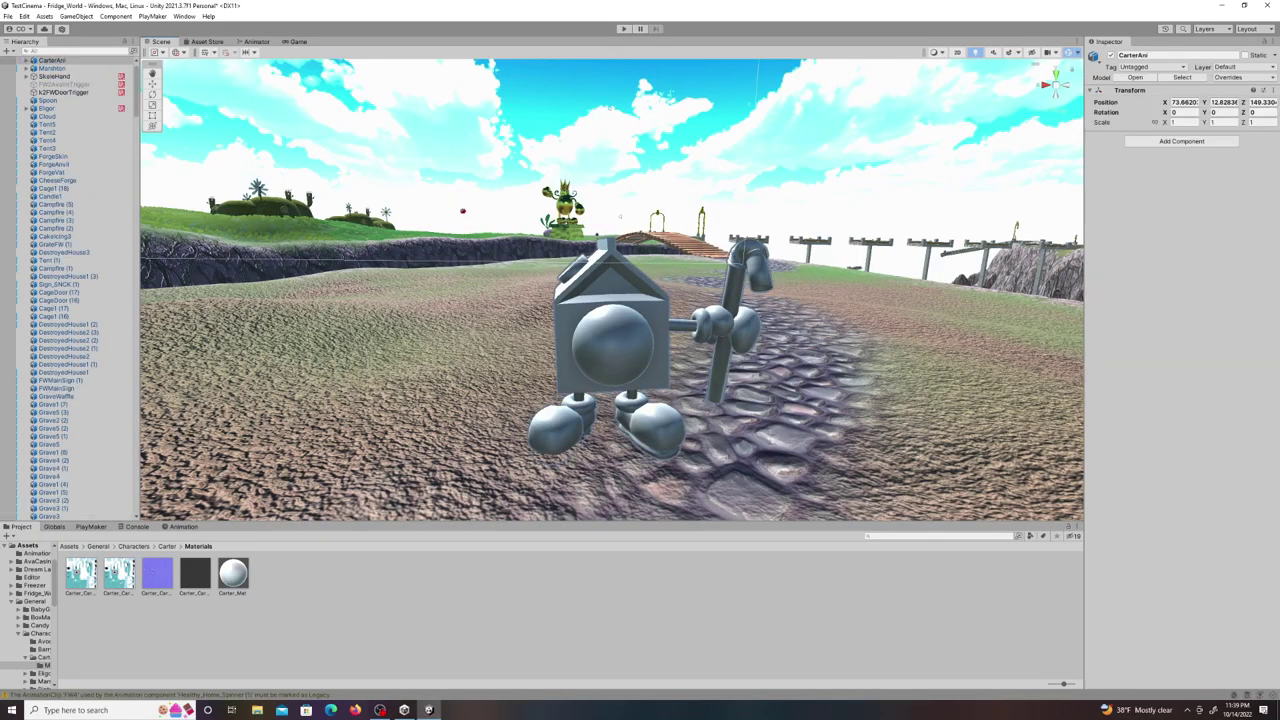
pyautogui.keyDown('alt'); pyautogui.moveTo(612, 345); pyautogui.dragTo(272, 347); pyautogui.keyUp('alt')
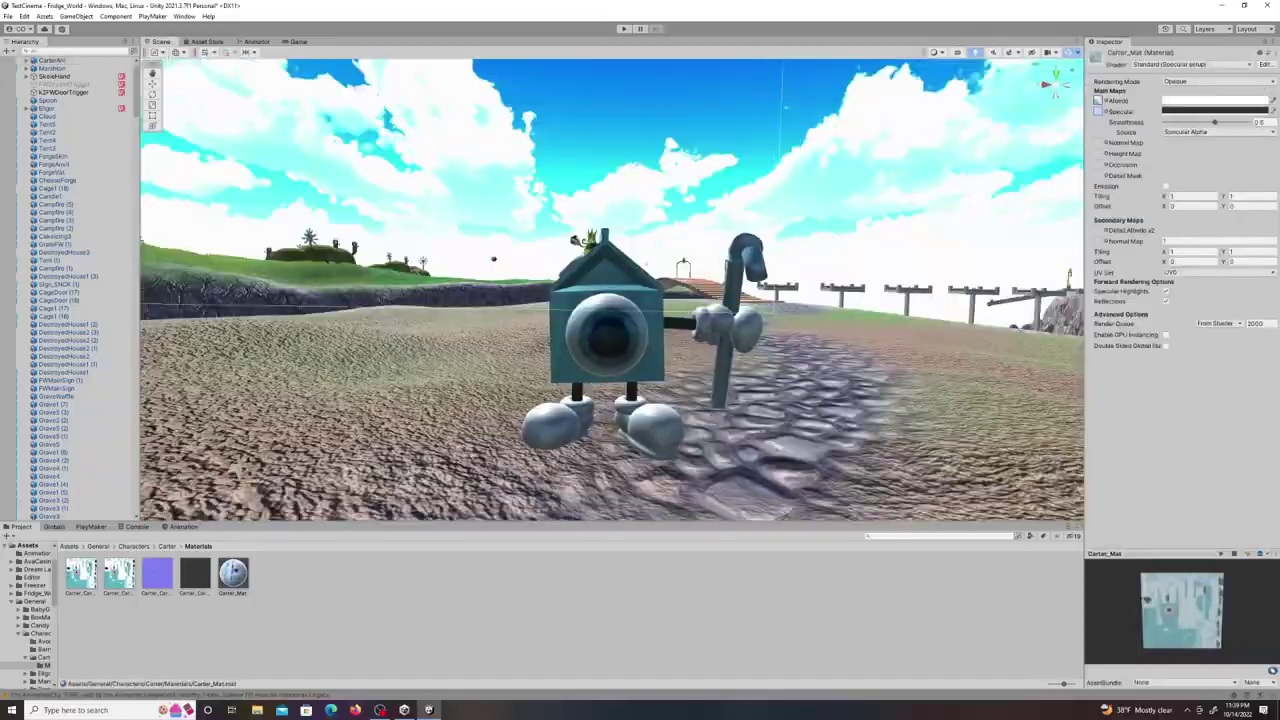
pyautogui.moveTo(195, 573); pyautogui.dragTo(1098, 111)
pyautogui.keyDown('alt'); pyautogui.moveTo(640, 300); pyautogui.dragTo(320, 355); pyautogui.keyUp('alt')
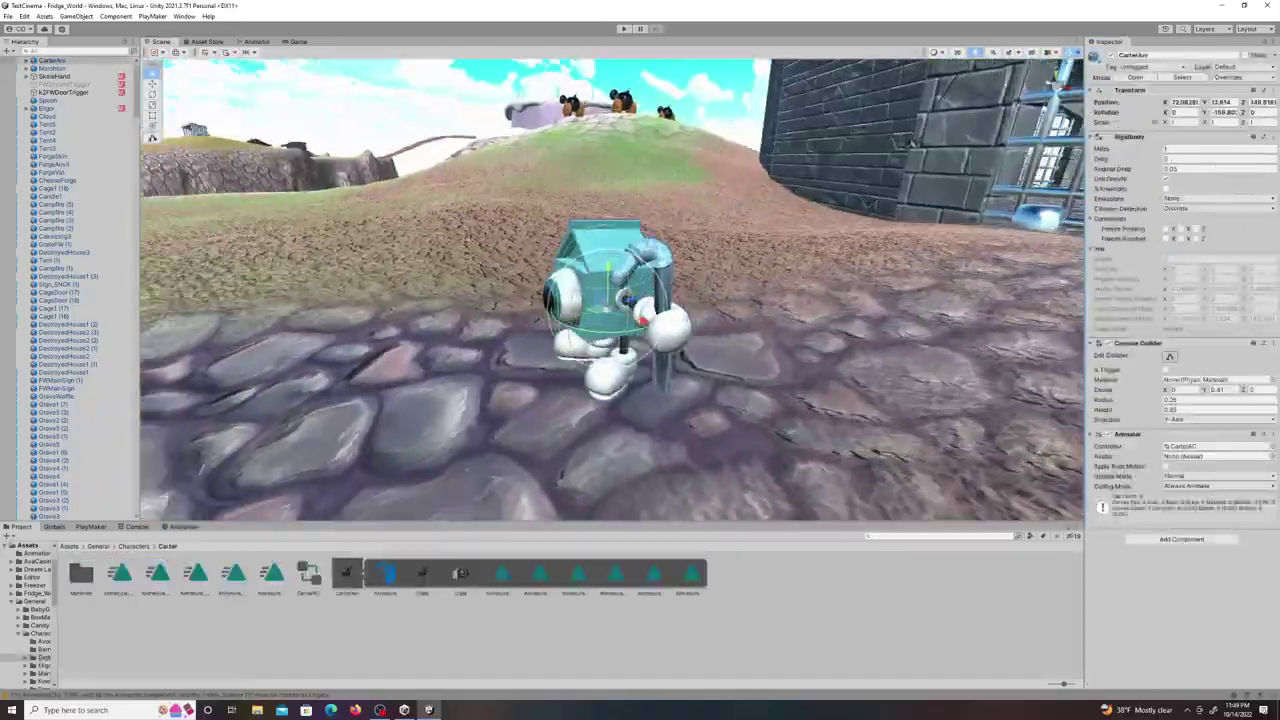
pyautogui.keyDown('alt'); pyautogui.moveTo(480, 300); pyautogui.dragTo(555, 315); pyautogui.keyUp('alt')
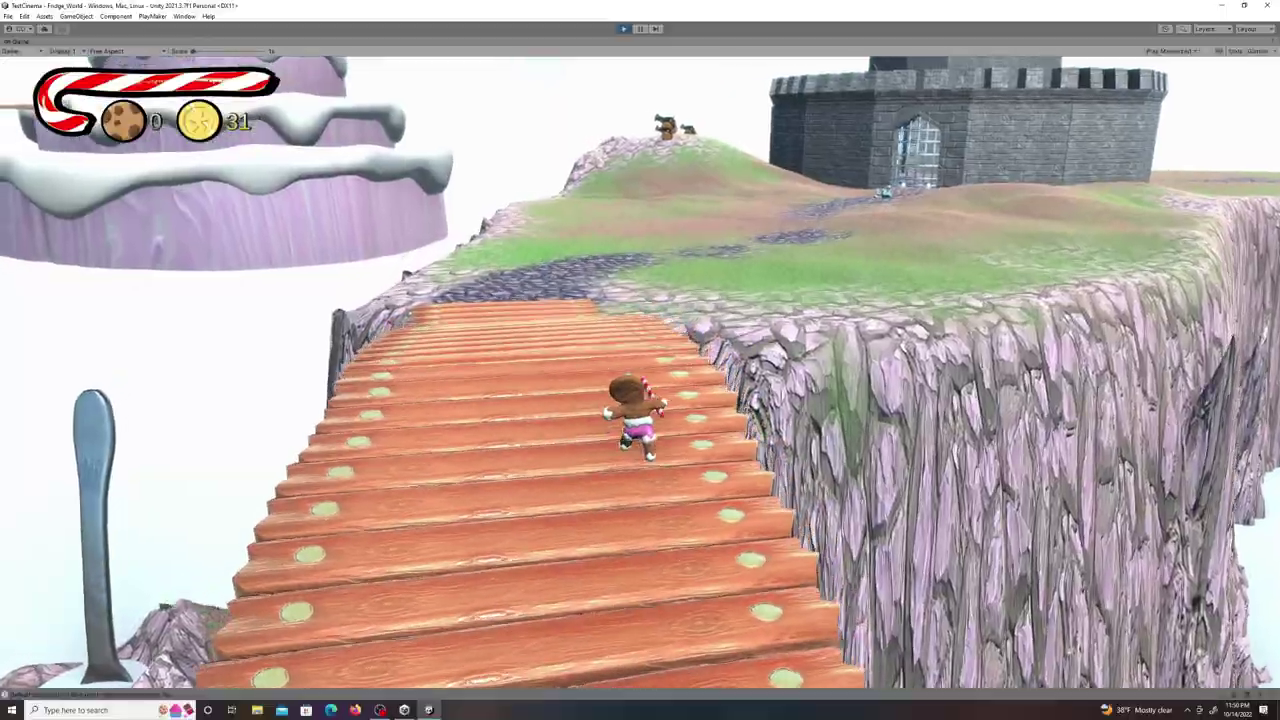
# Play-test crossing the plank bridge toward the castle and circling the milk carton enemy to check its Detector and chase behaviour.
pyautogui.press('w')
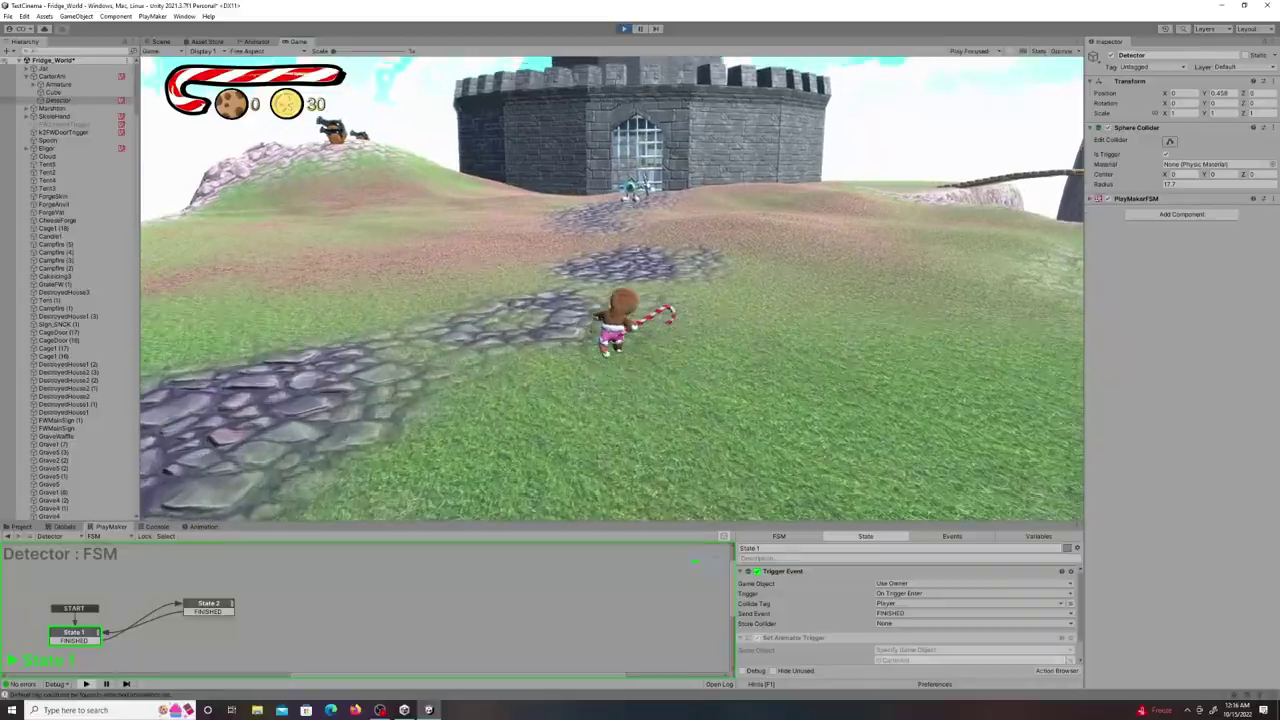
pyautogui.press('w')
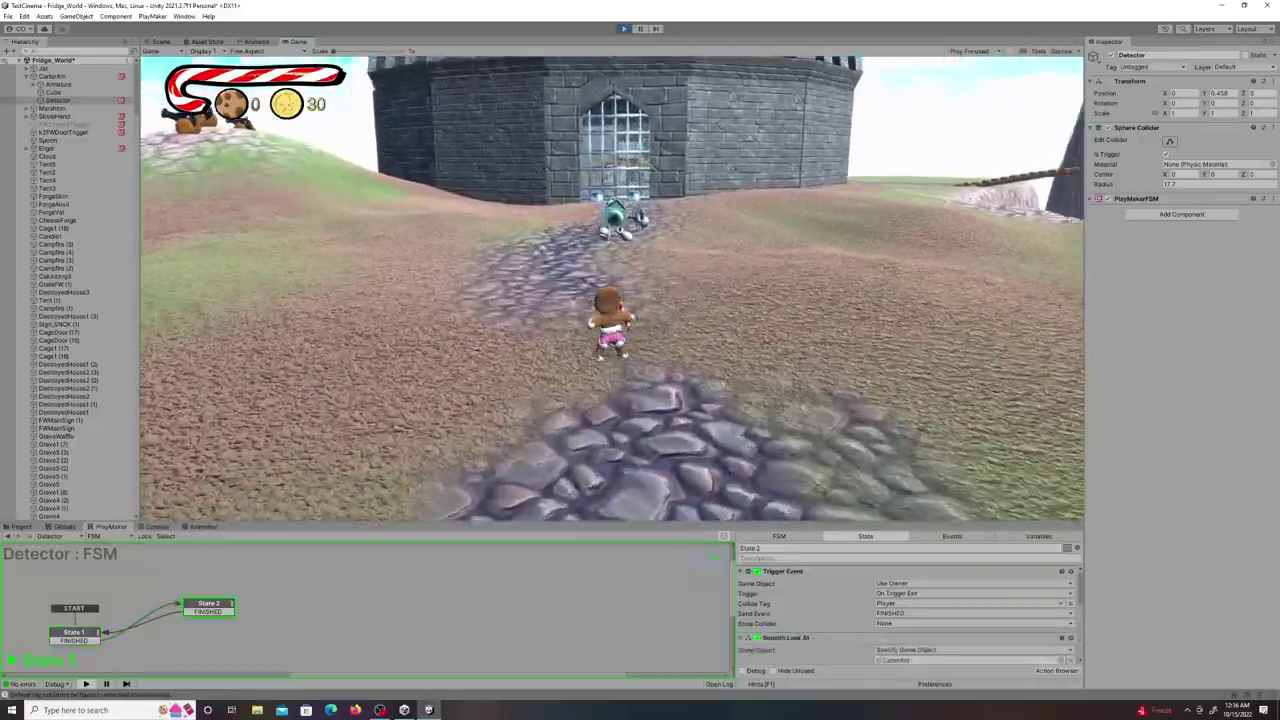
pyautogui.press('a')
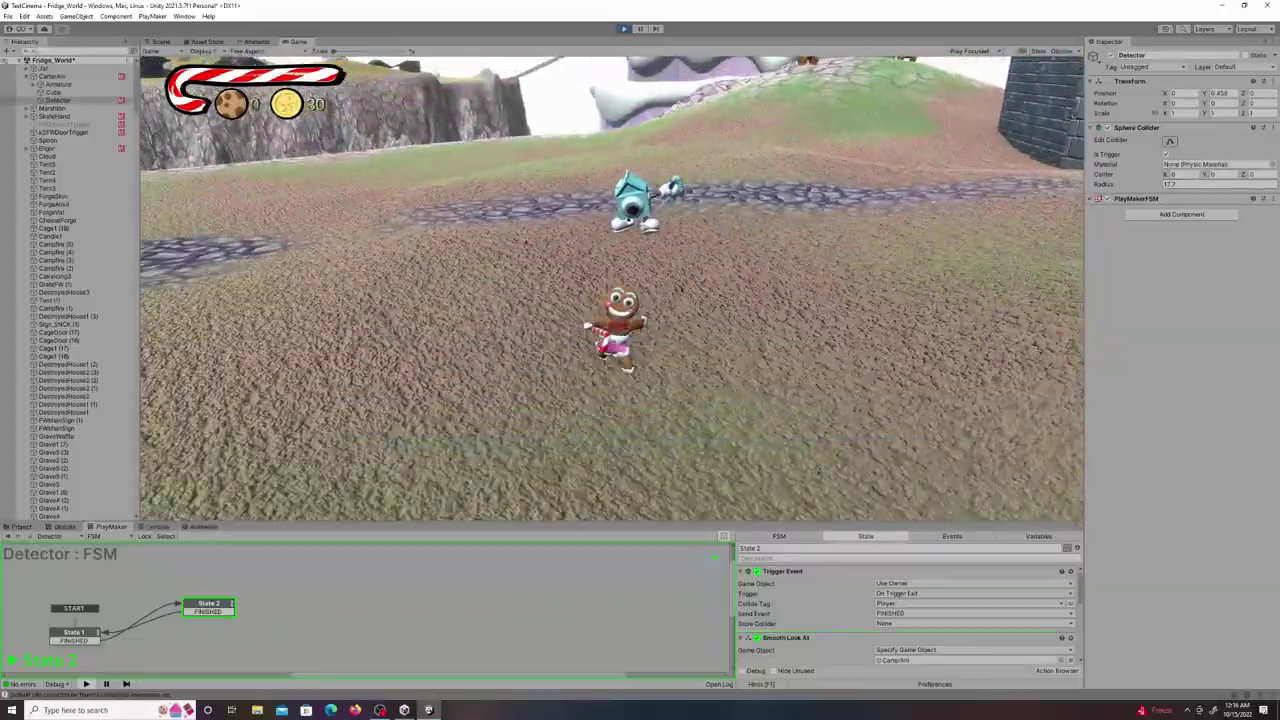
pyautogui.press('a')
pyautogui.press('w')
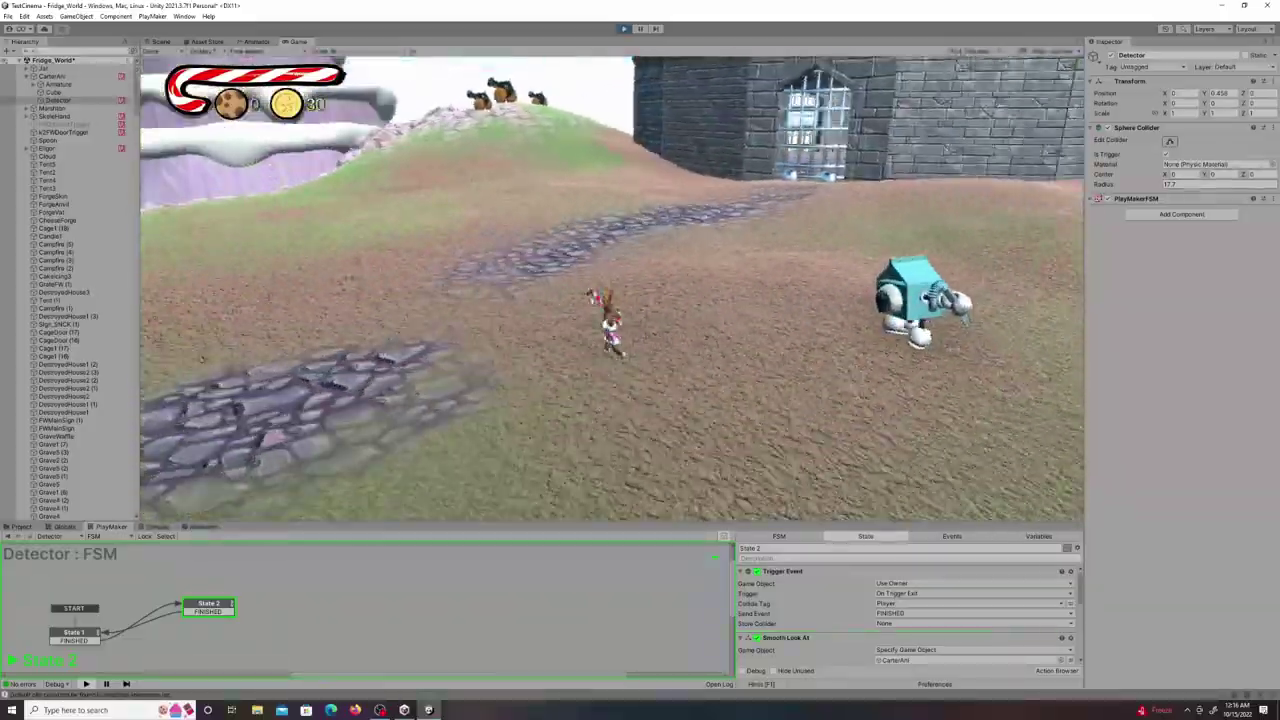
pyautogui.press('d')
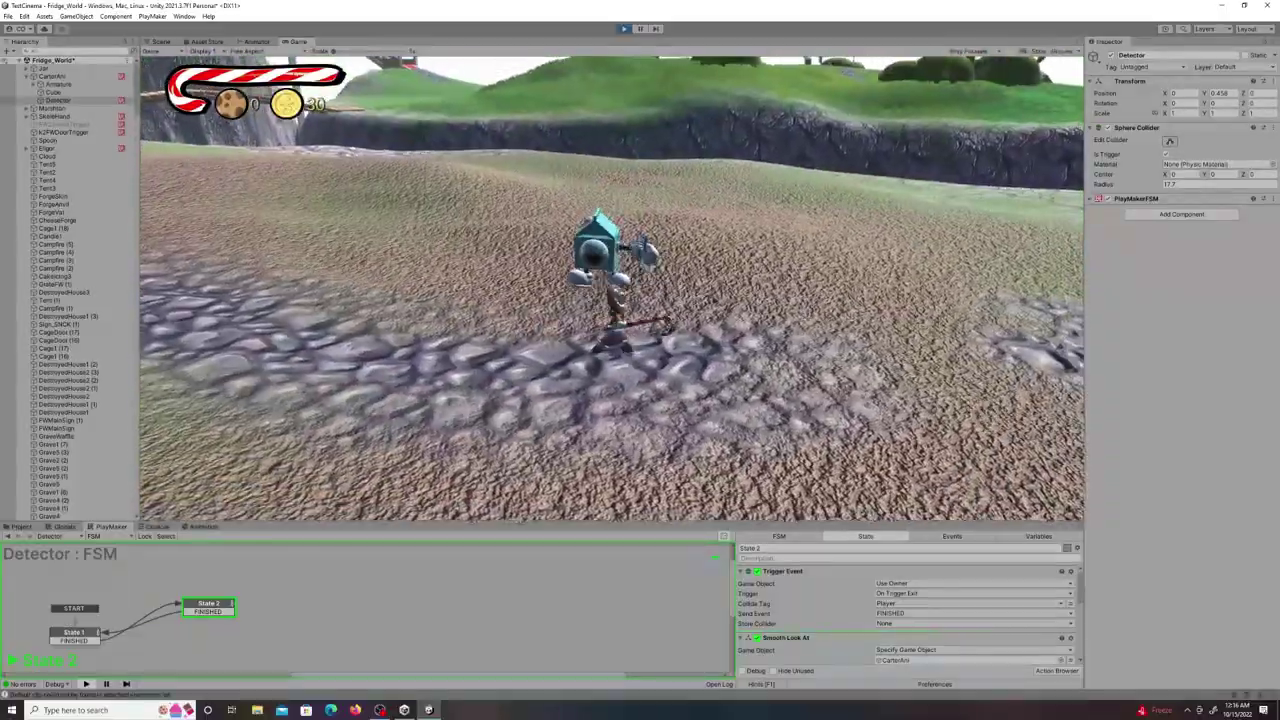
pyautogui.press('s')
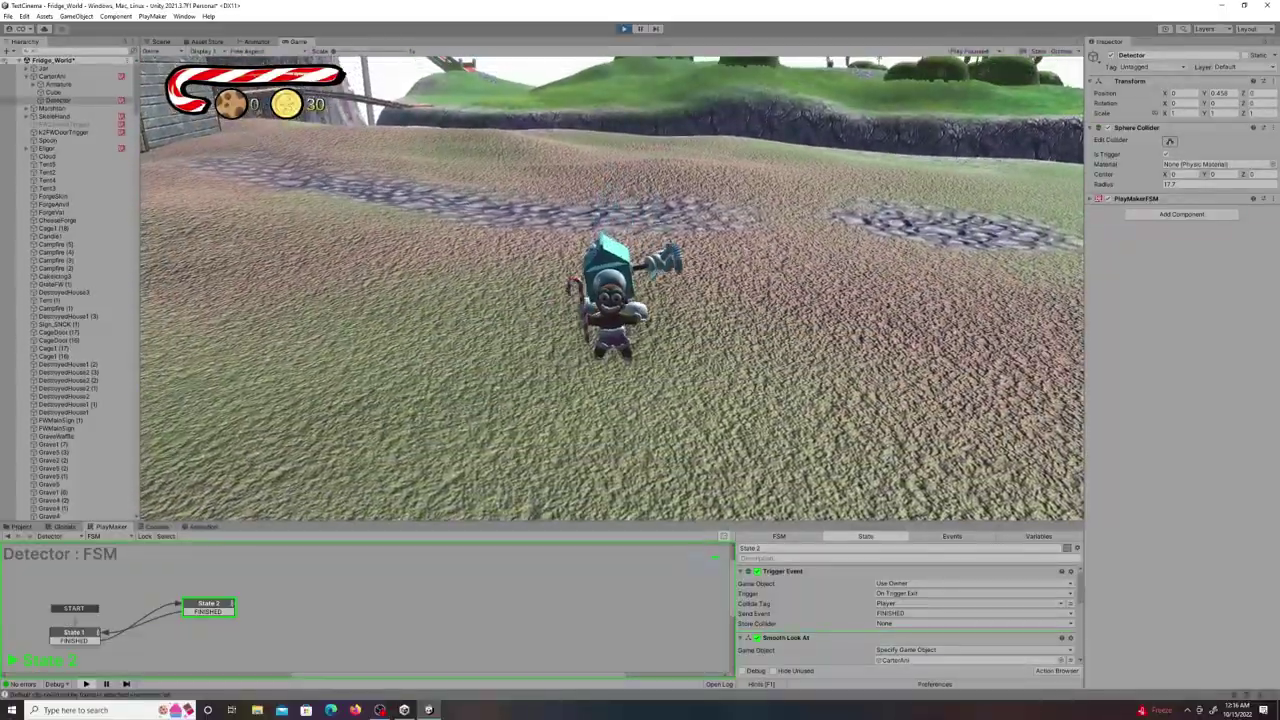
pyautogui.press('w')
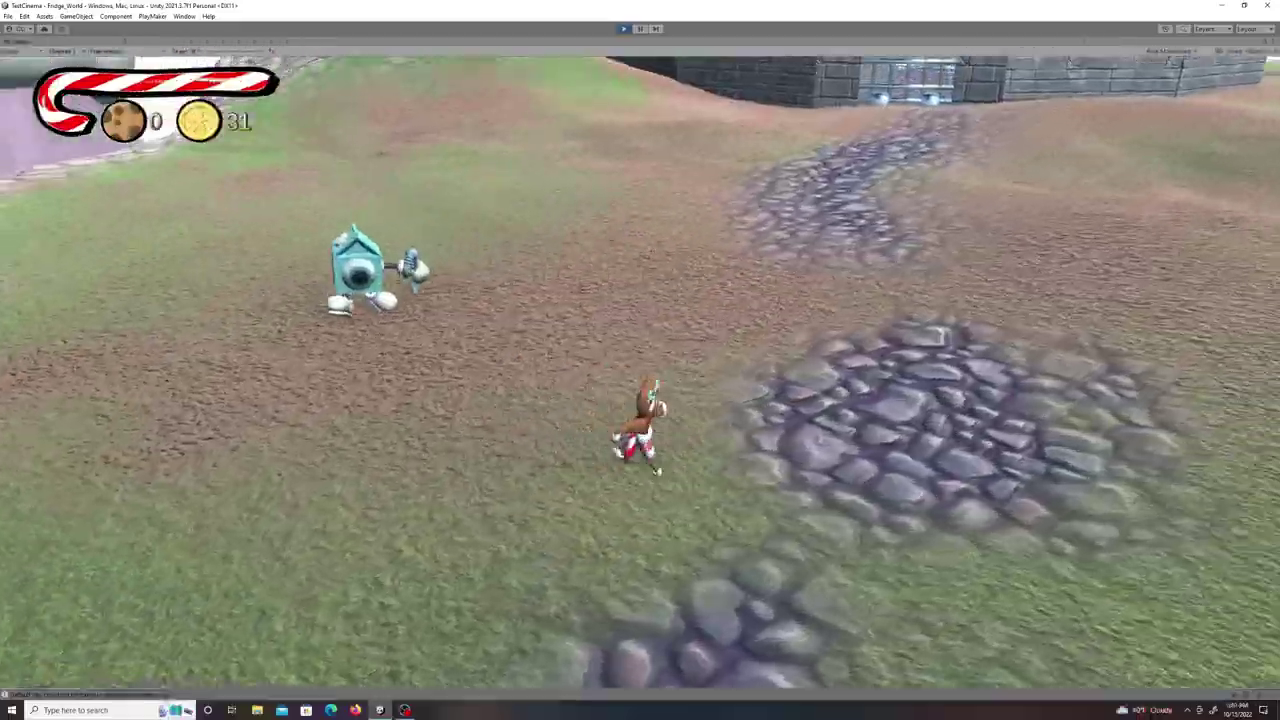
# Play-test moving around the milk carton enemy on the cobbled path and letting it attack the gingerbread player.
pyautogui.press('s')
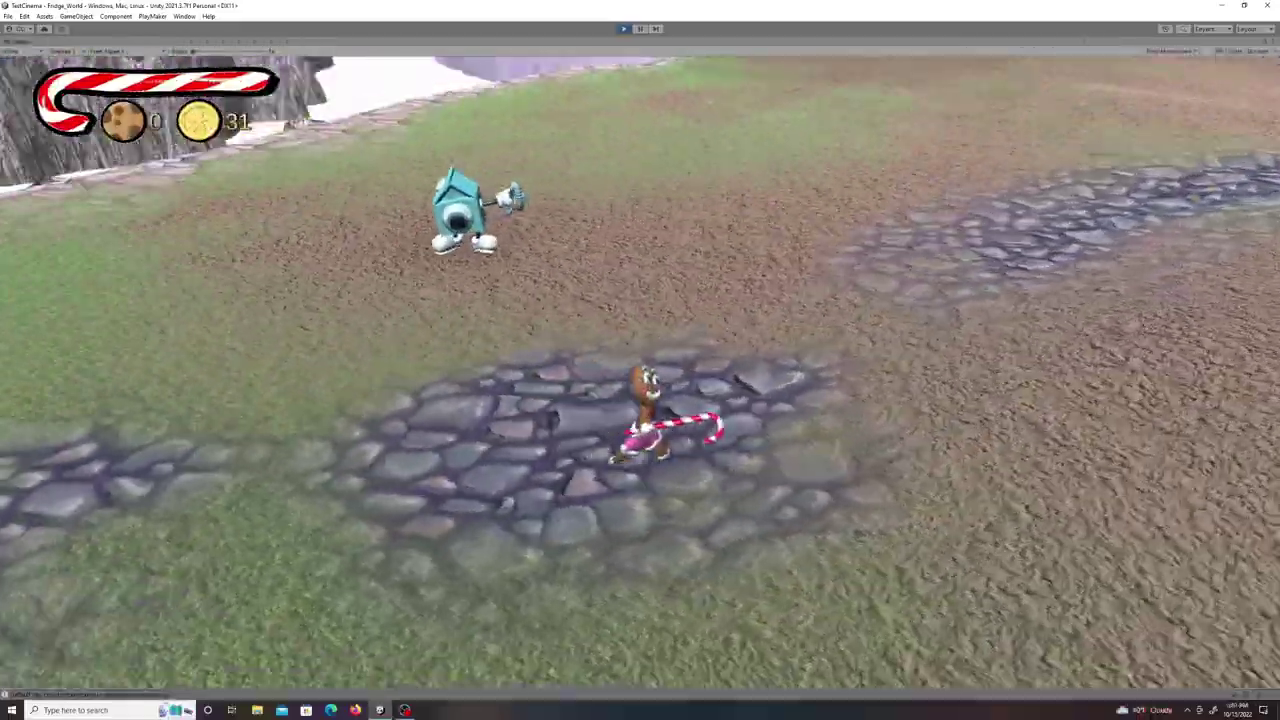
pyautogui.press('w')
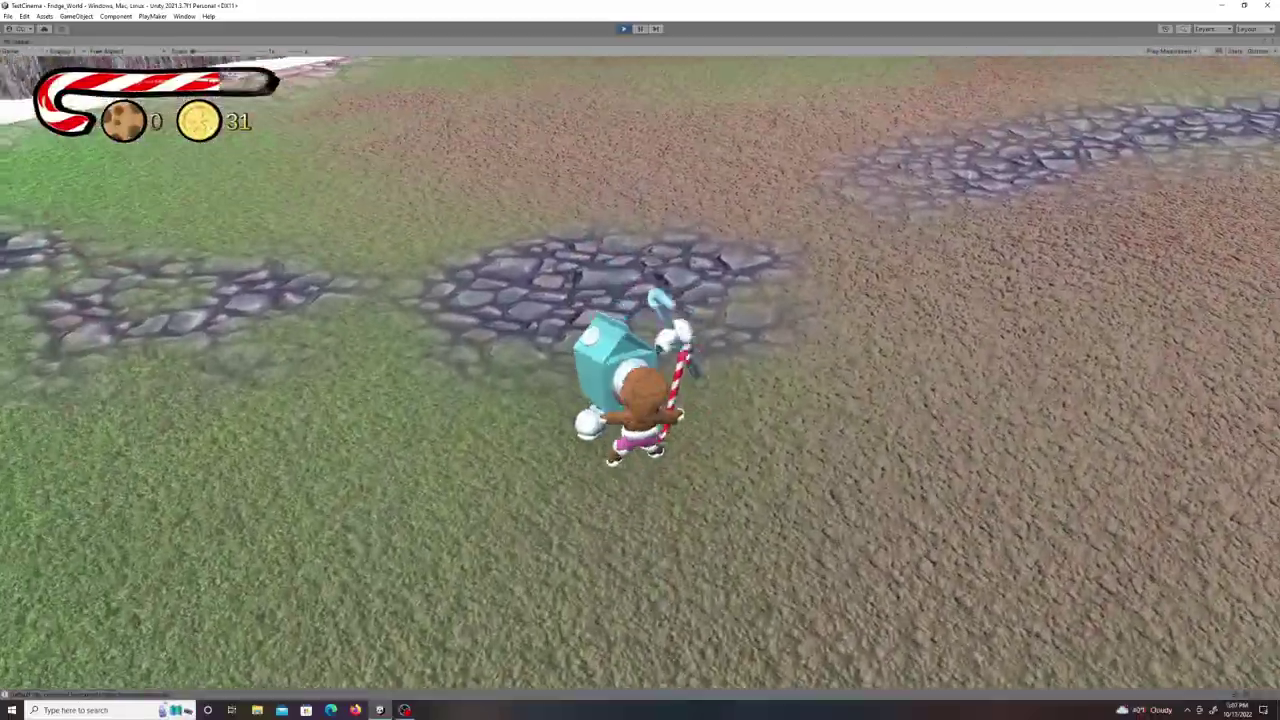
pyautogui.press('s')
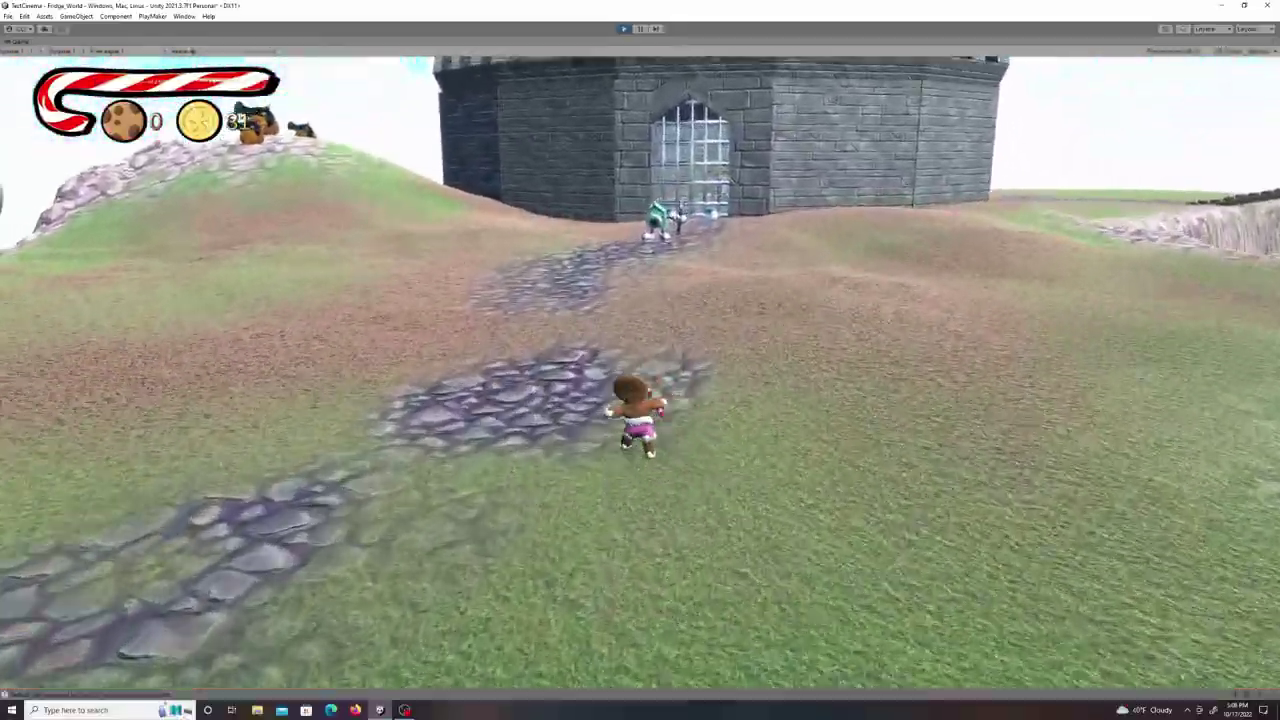
# Play-test repeatedly approaching and backing away from the milk carton enemy by the castle gate to check its falling animation.
pyautogui.press('s')
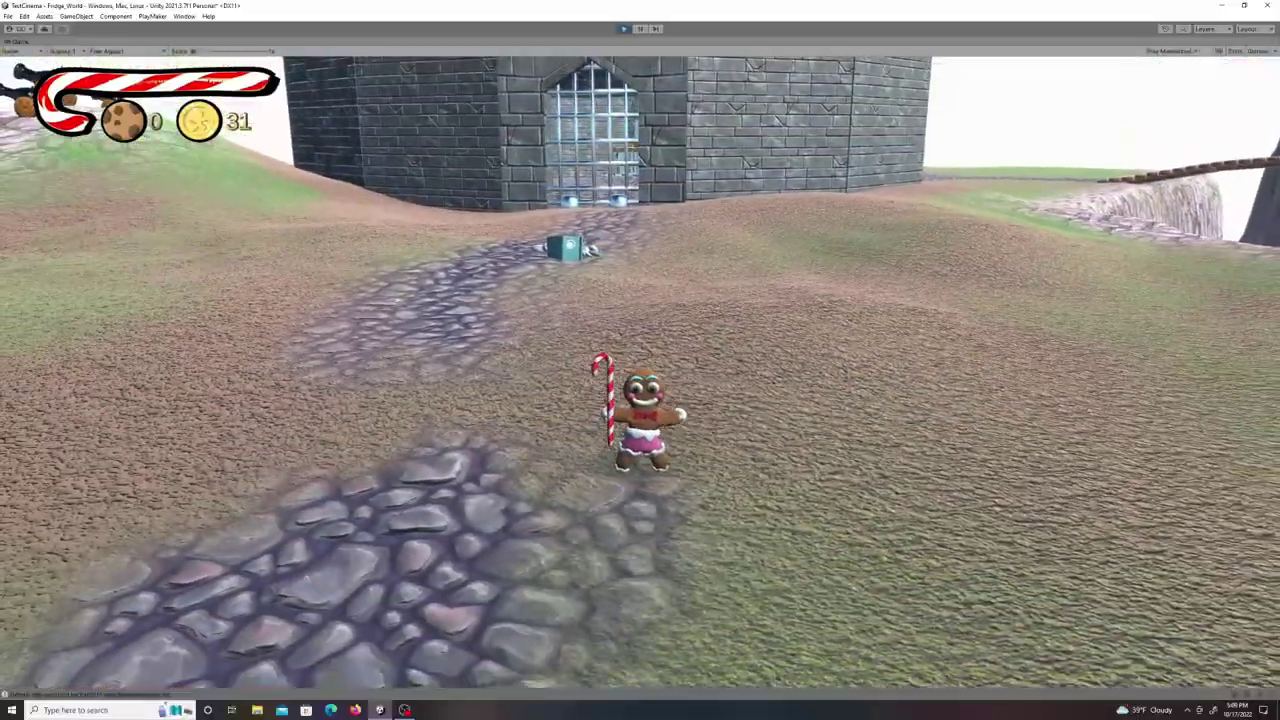
pyautogui.press('w')
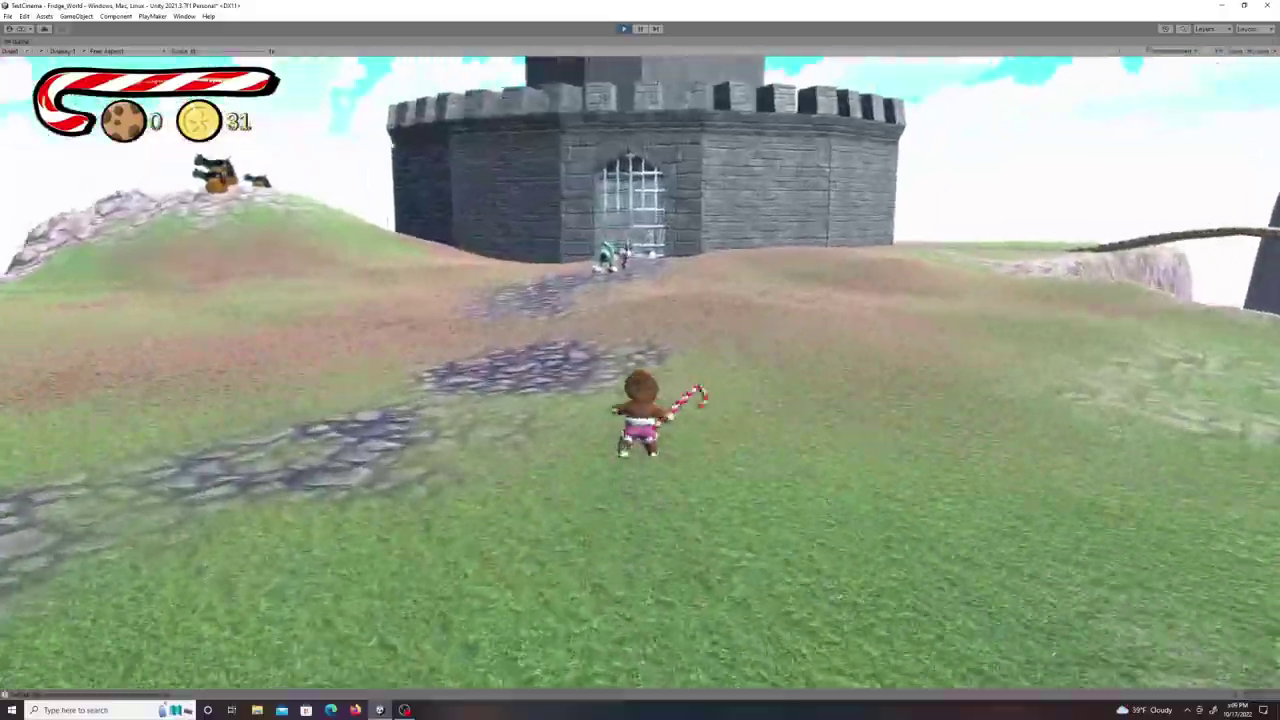
pyautogui.press('w')
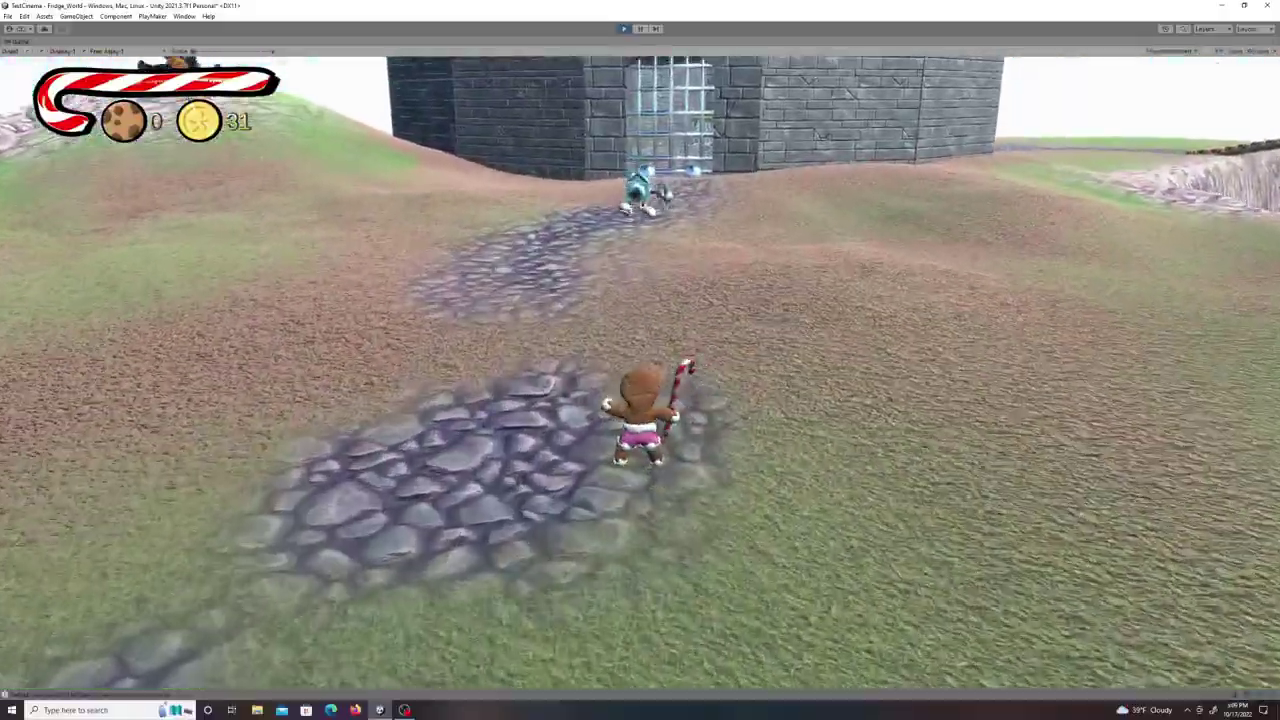
pyautogui.press('s')
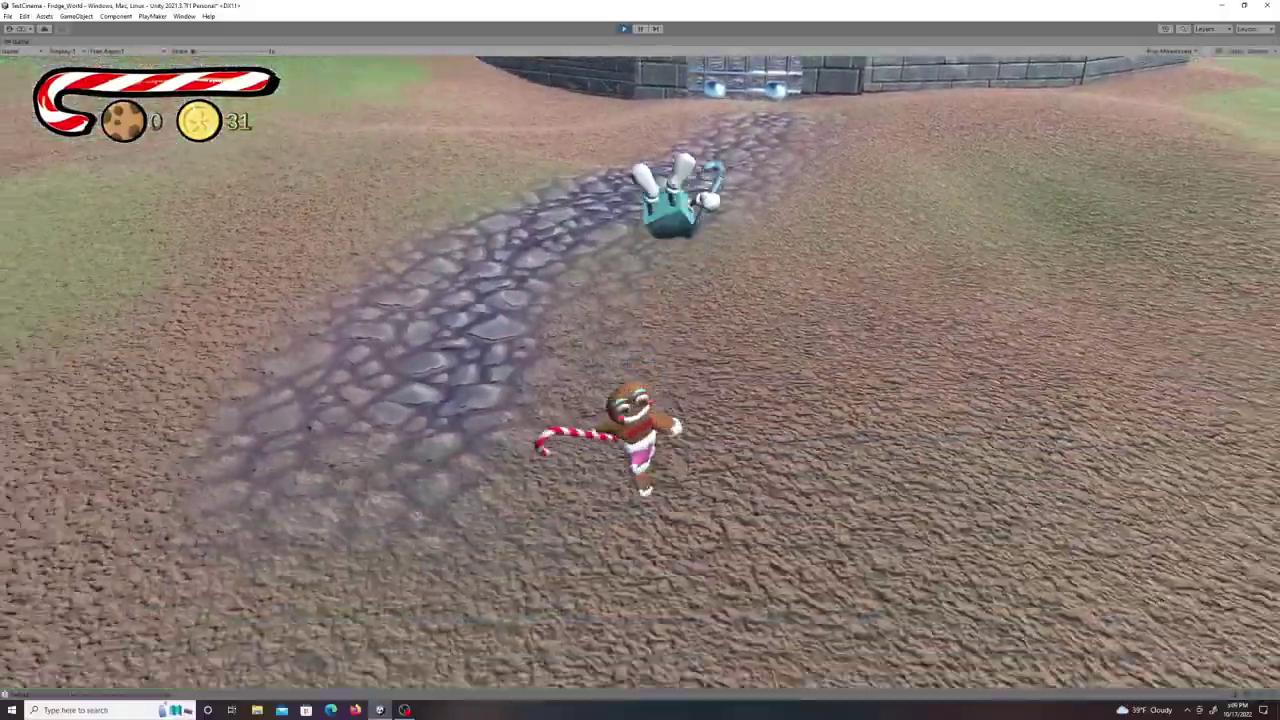
pyautogui.press('w')
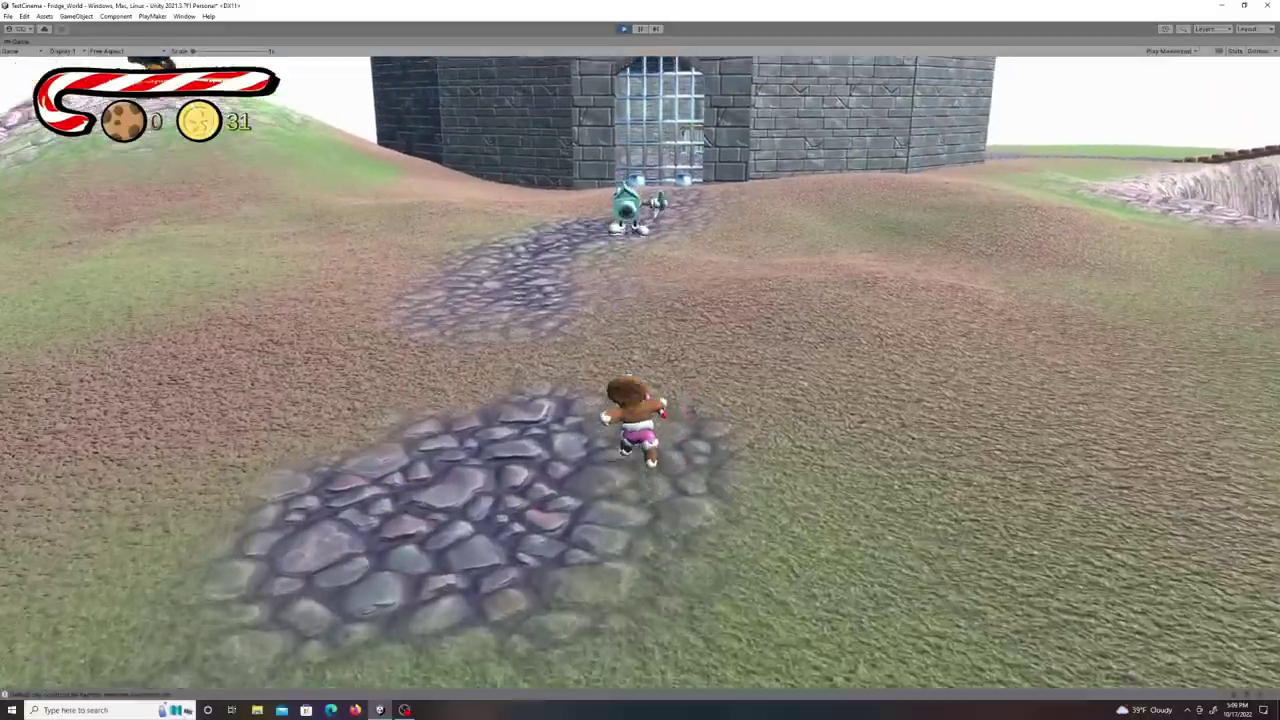
# Play-test running up the path to the castle gate and jumping in close to the milk carton enemy.
pyautogui.press('w')
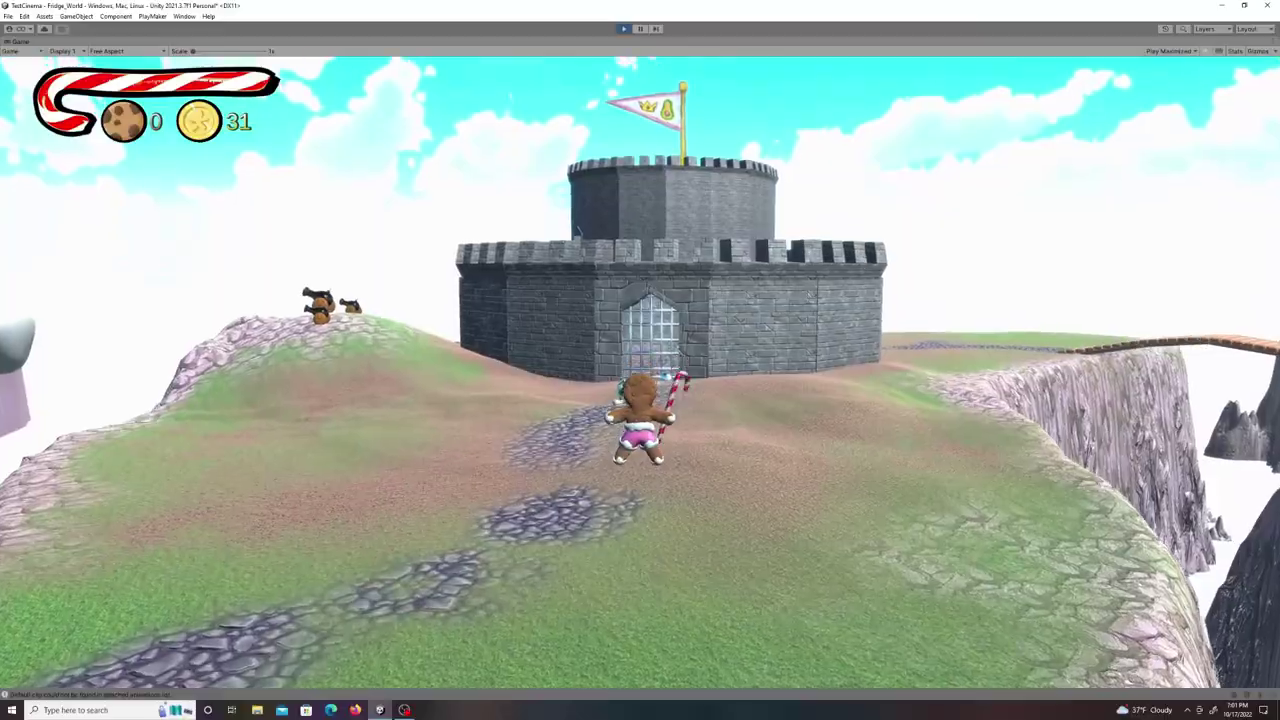
pyautogui.press('w')
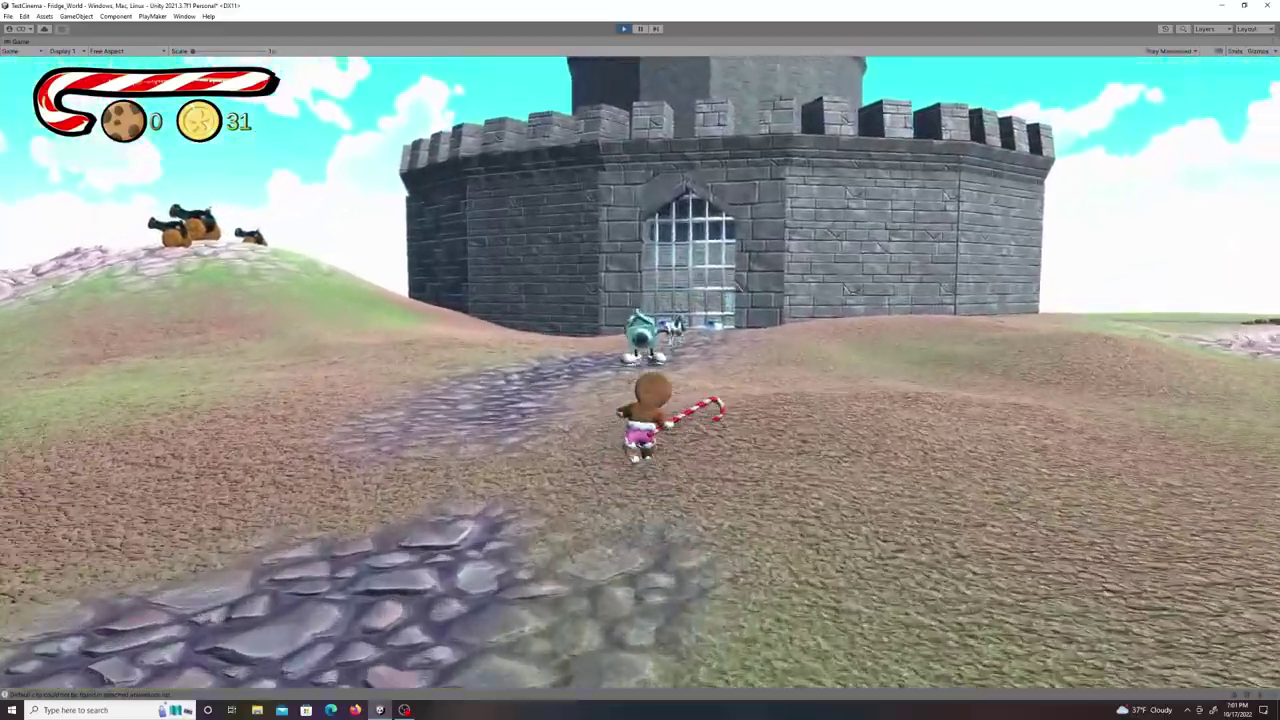
pyautogui.press('w')
pyautogui.press('space')
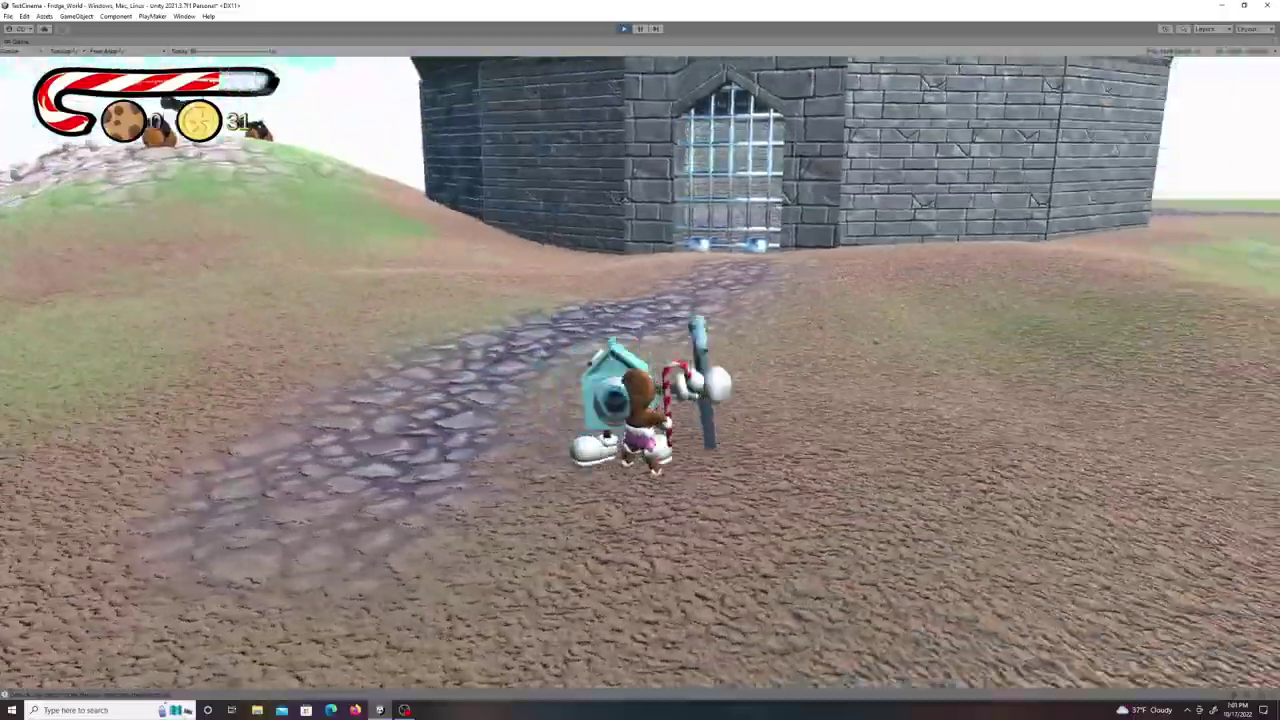
# Play-test striking the milk carton enemy on the castle path and running around it once it has been knocked down.
pyautogui.press('s')
pyautogui.press('w')
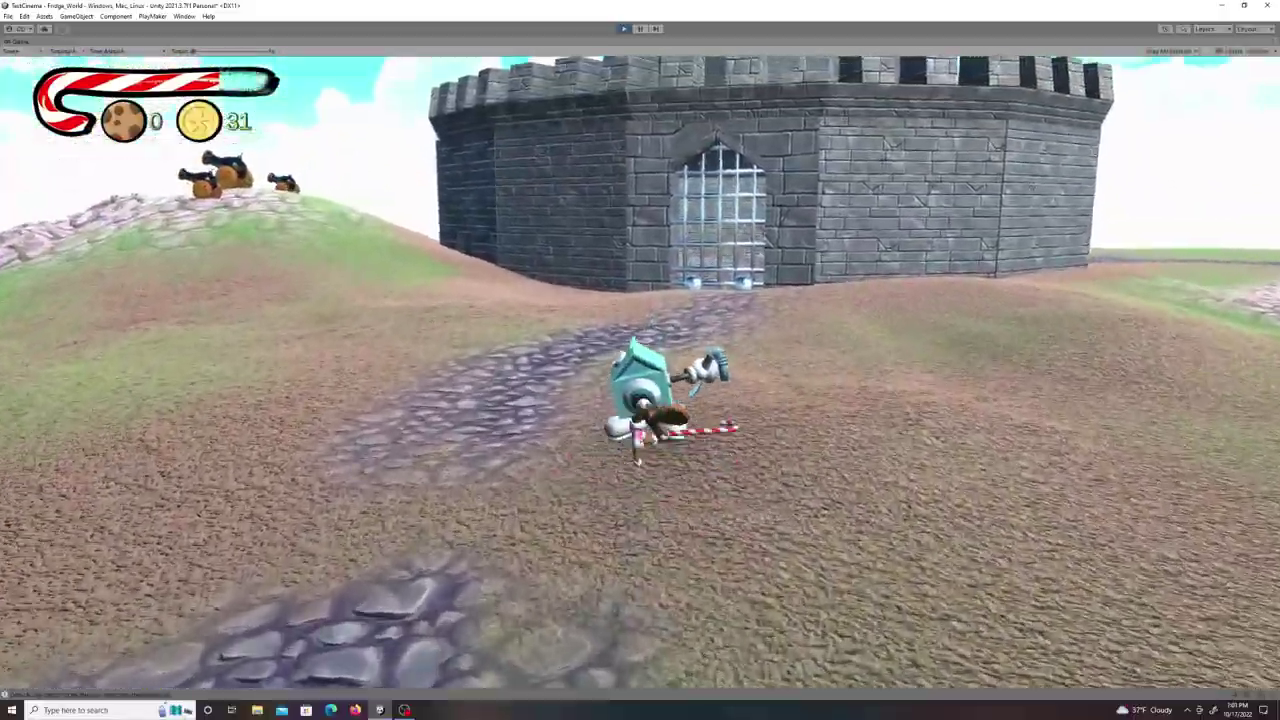
pyautogui.press('w')
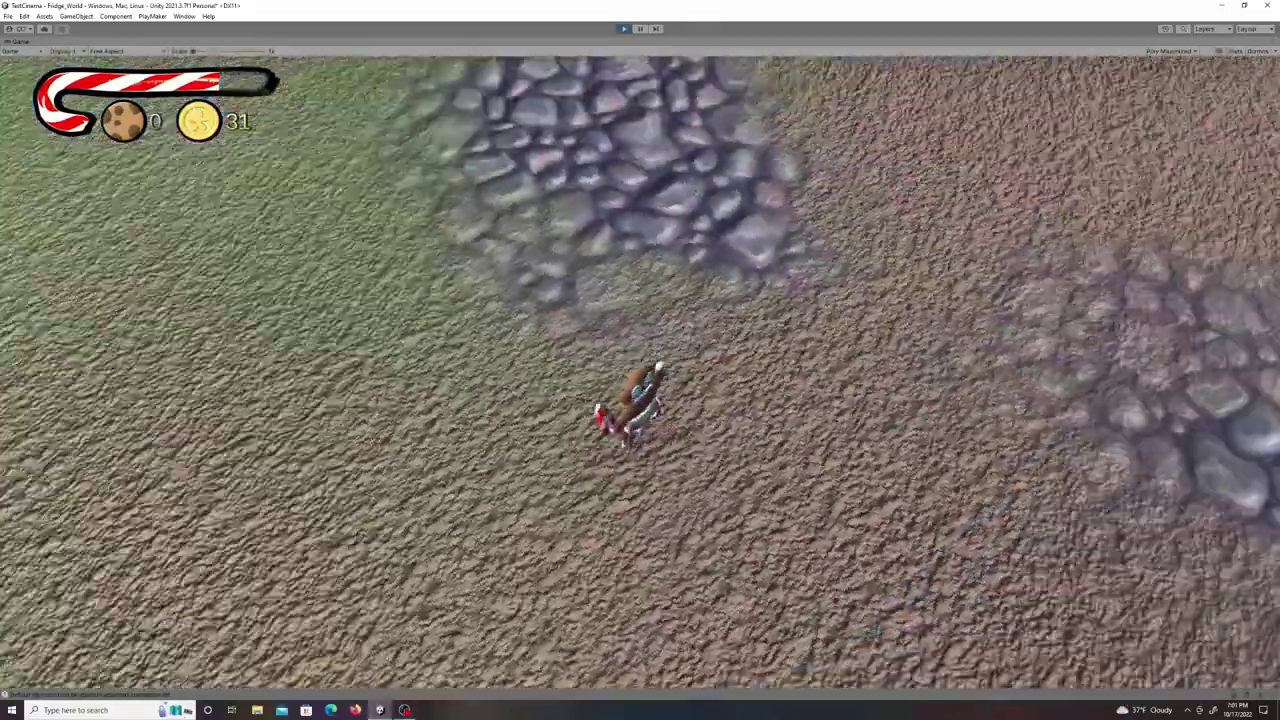
pyautogui.press('w')
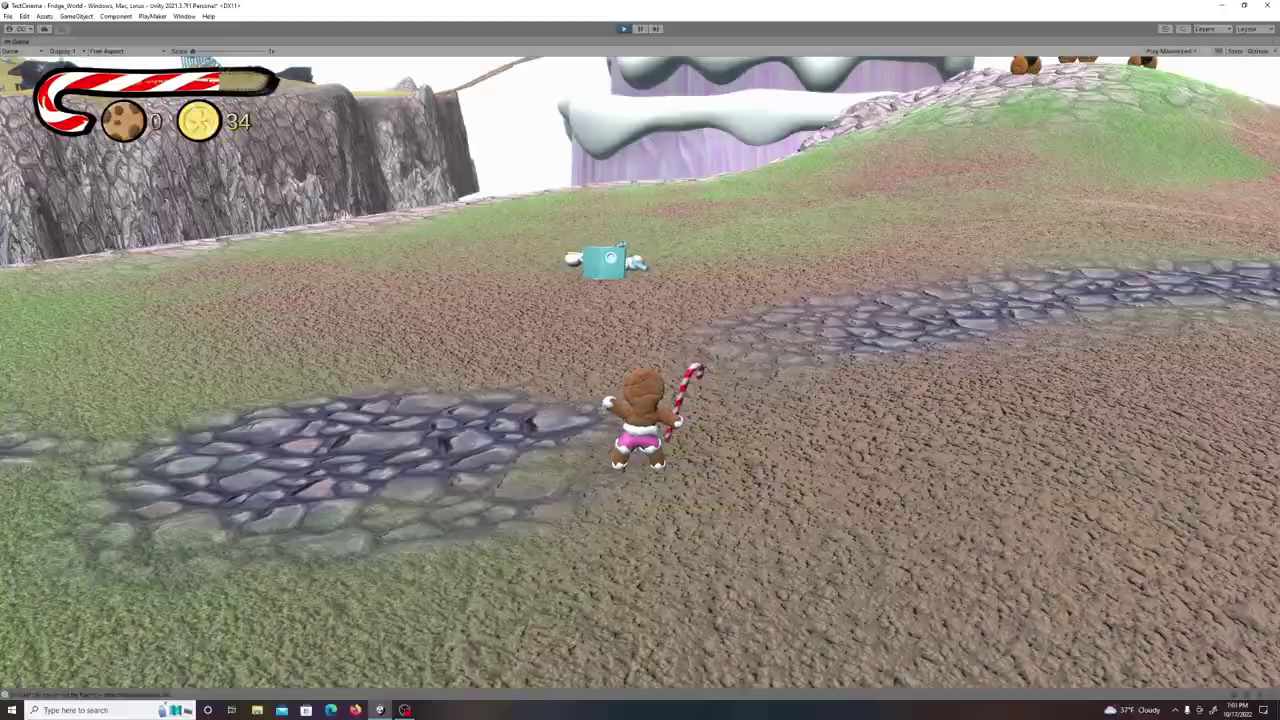
pyautogui.press('w')
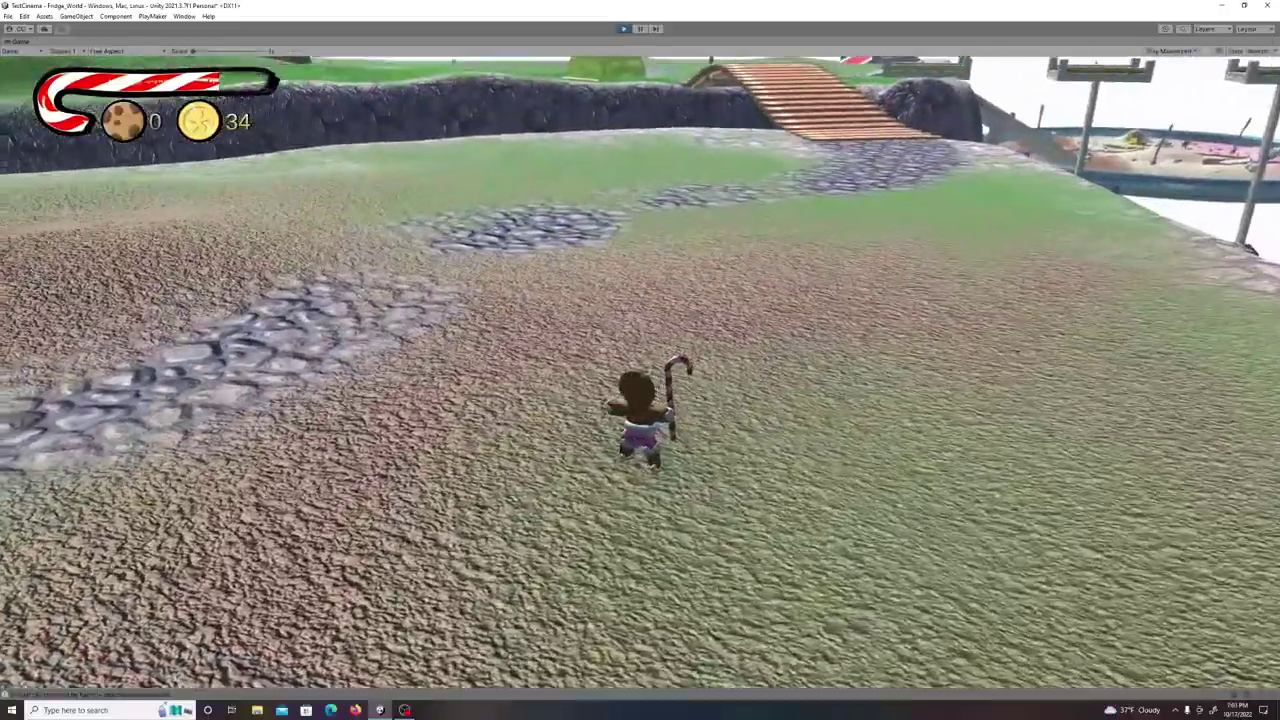
pyautogui.press('w')
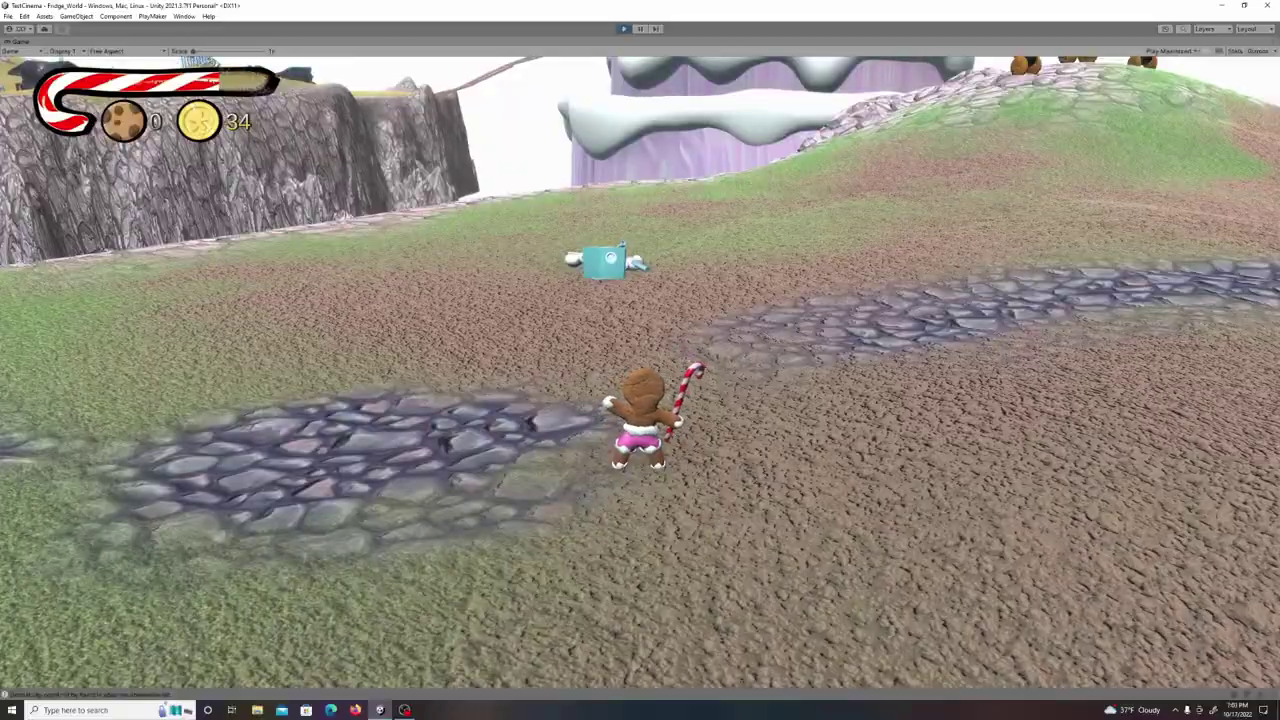
pyautogui.press('w')
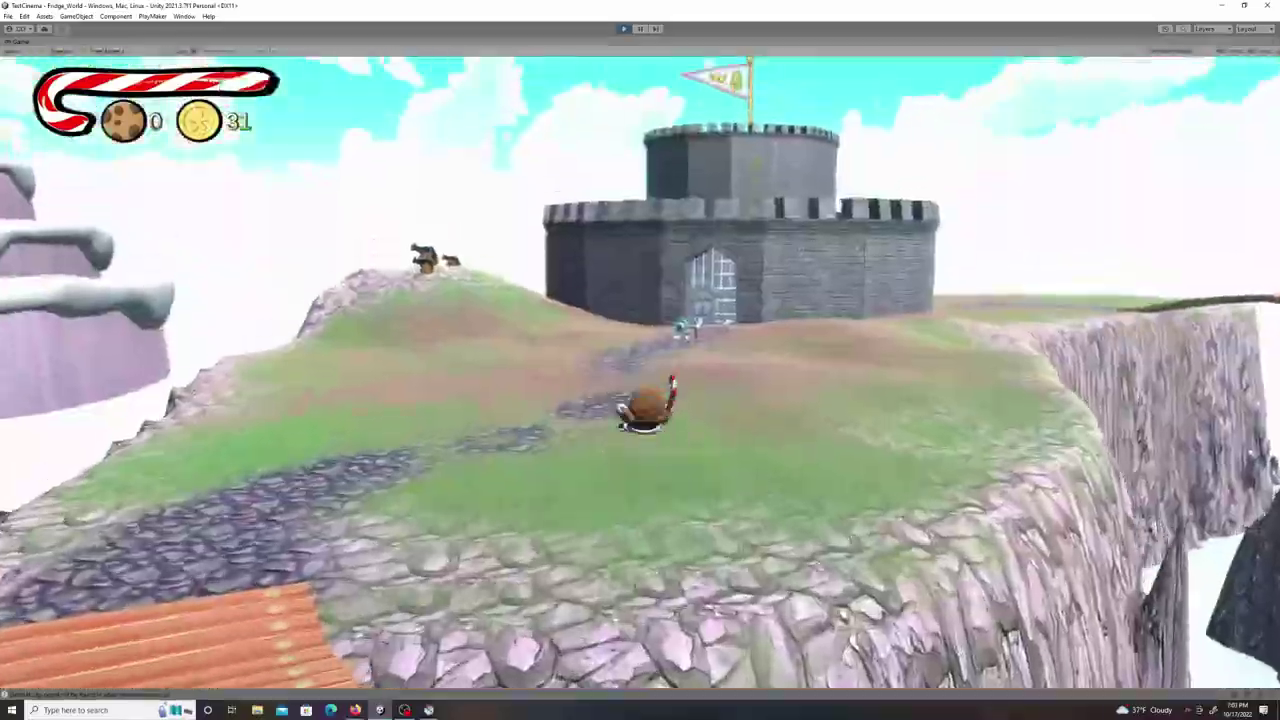
# Play-test running from the plank bridge up to the castle gate and repeatedly knocking over the milk carton enemy.
pyautogui.press('w')
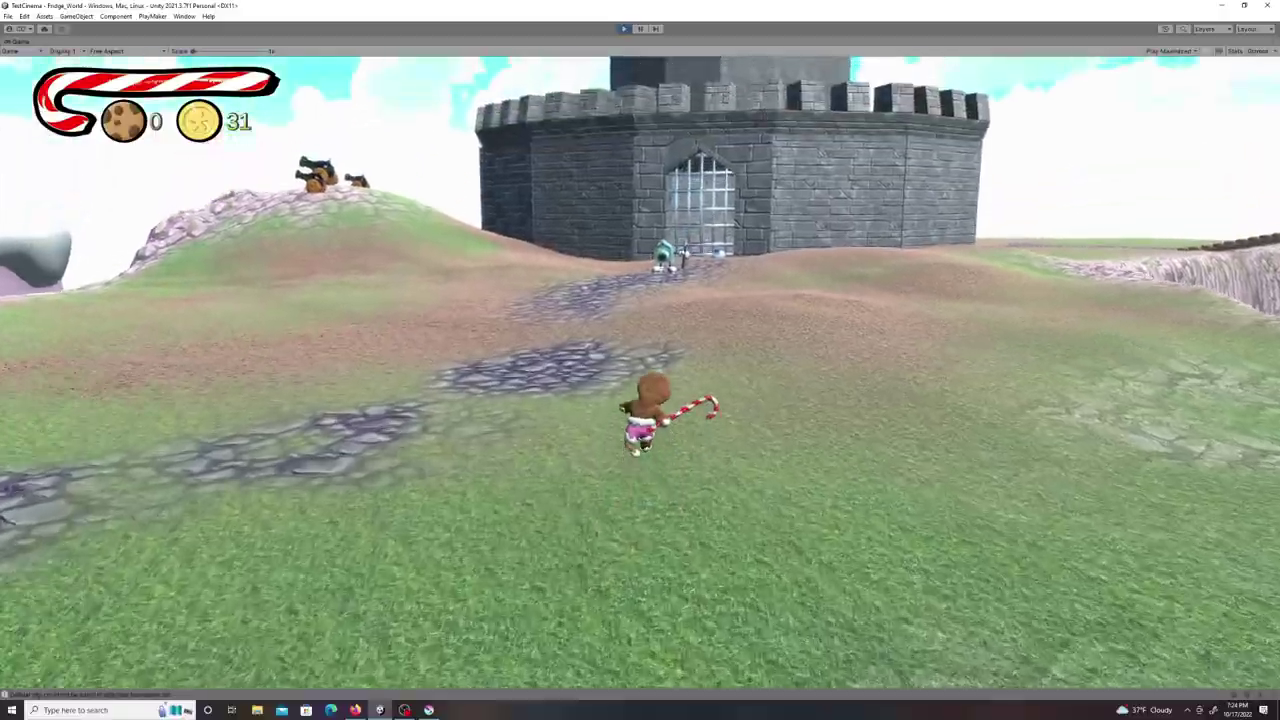
pyautogui.press('w')
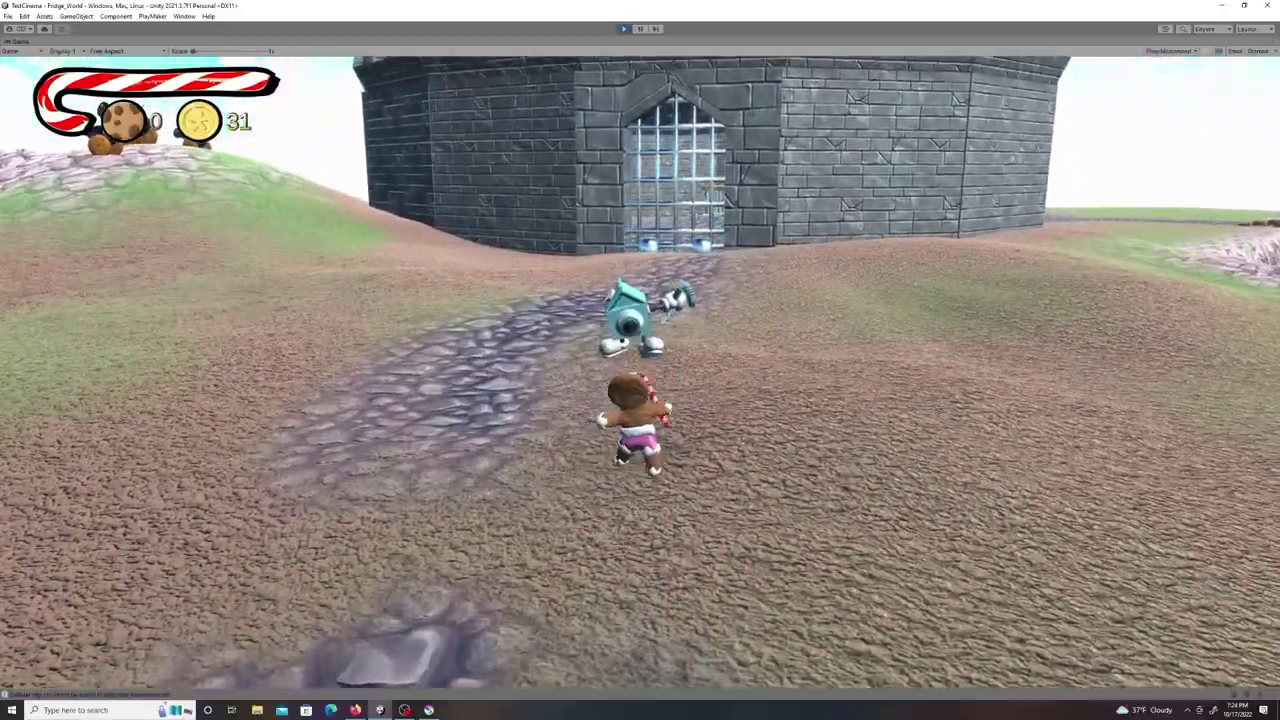
pyautogui.press('w')
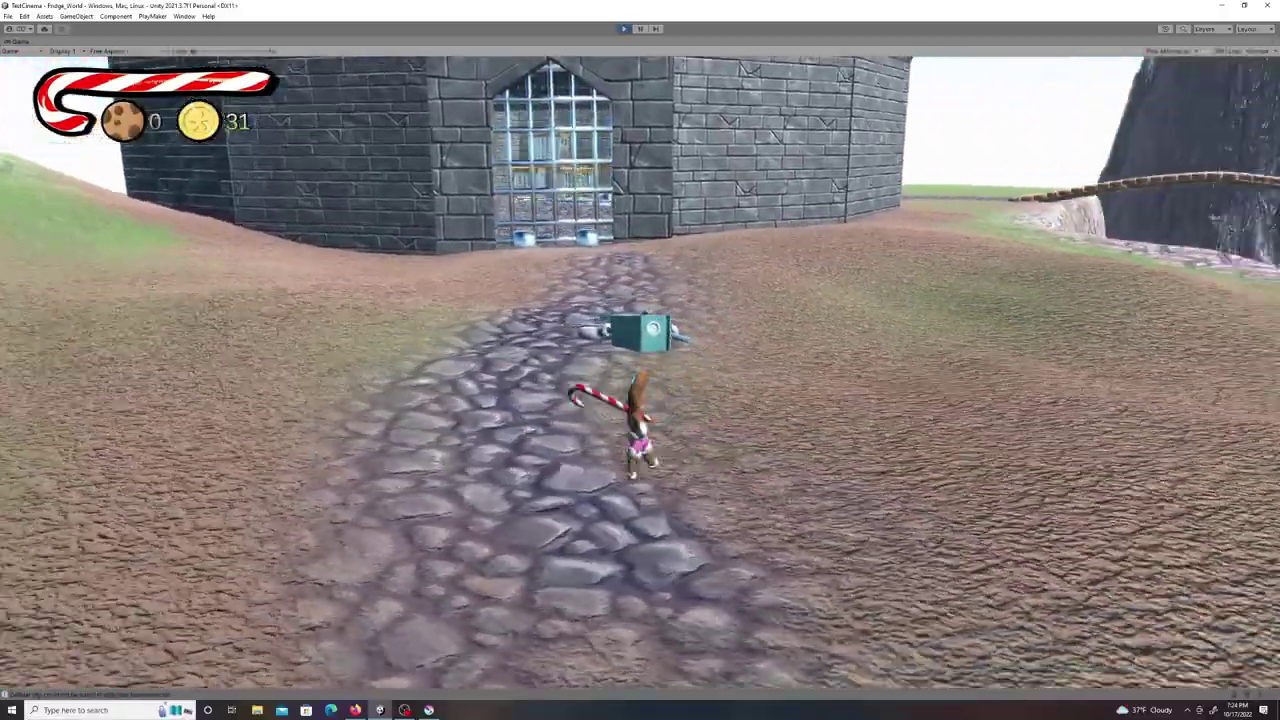
pyautogui.press('w')
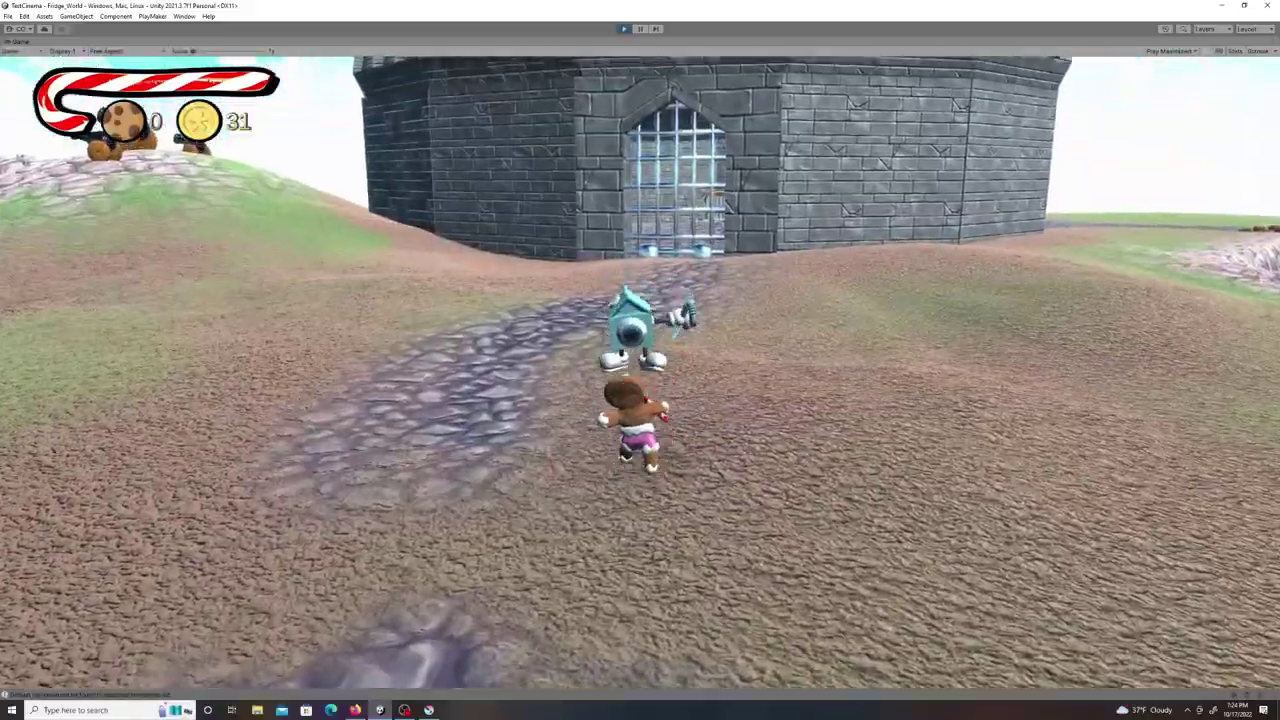
pyautogui.press('w')
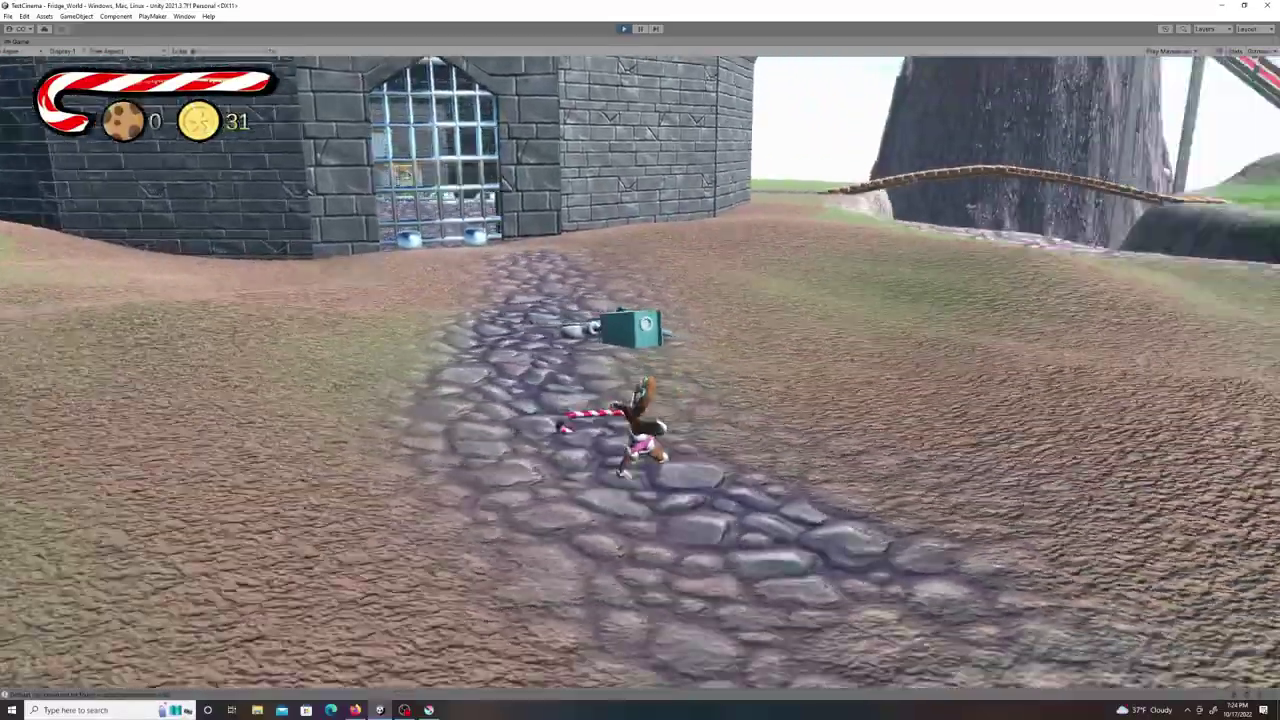
pyautogui.press('w')
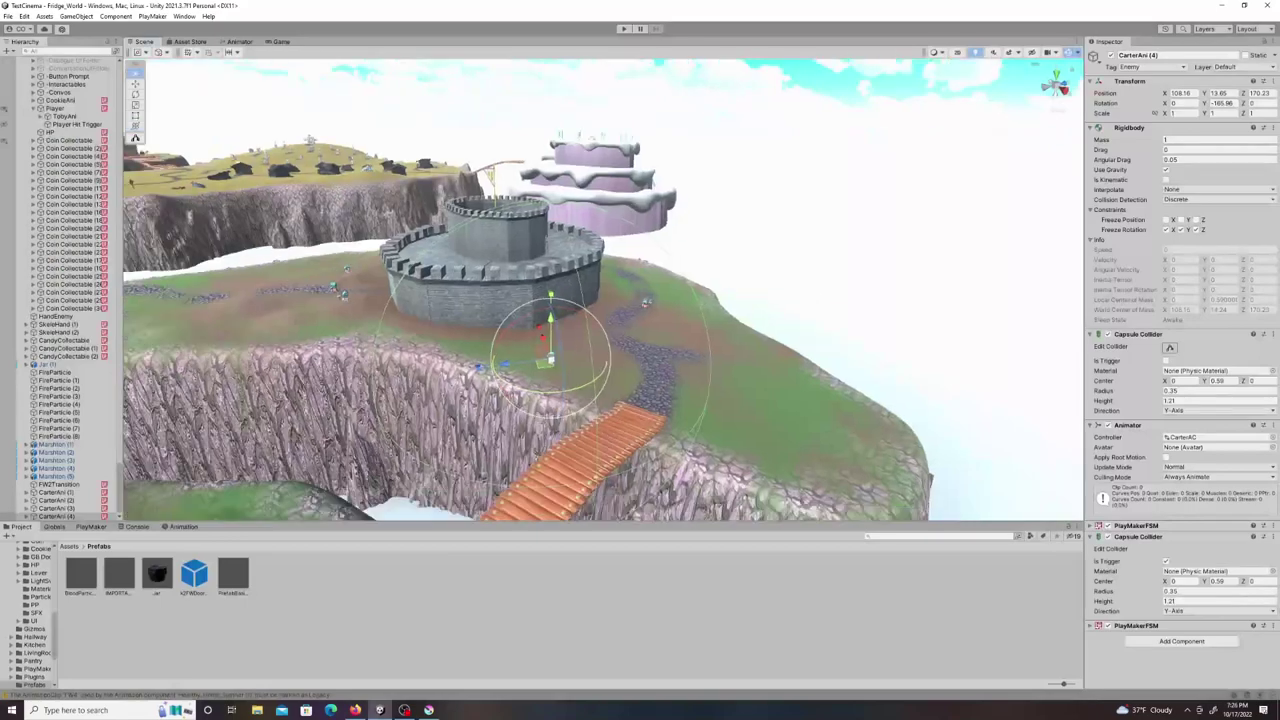
# Examine the placement of the duplicated CarterAni enemies around the castle, its gate and the cobbled paths in the scene.
pyautogui.moveTo(604, 290); pyautogui.dragTo(560, 344, button='right')
pyautogui.press('w')
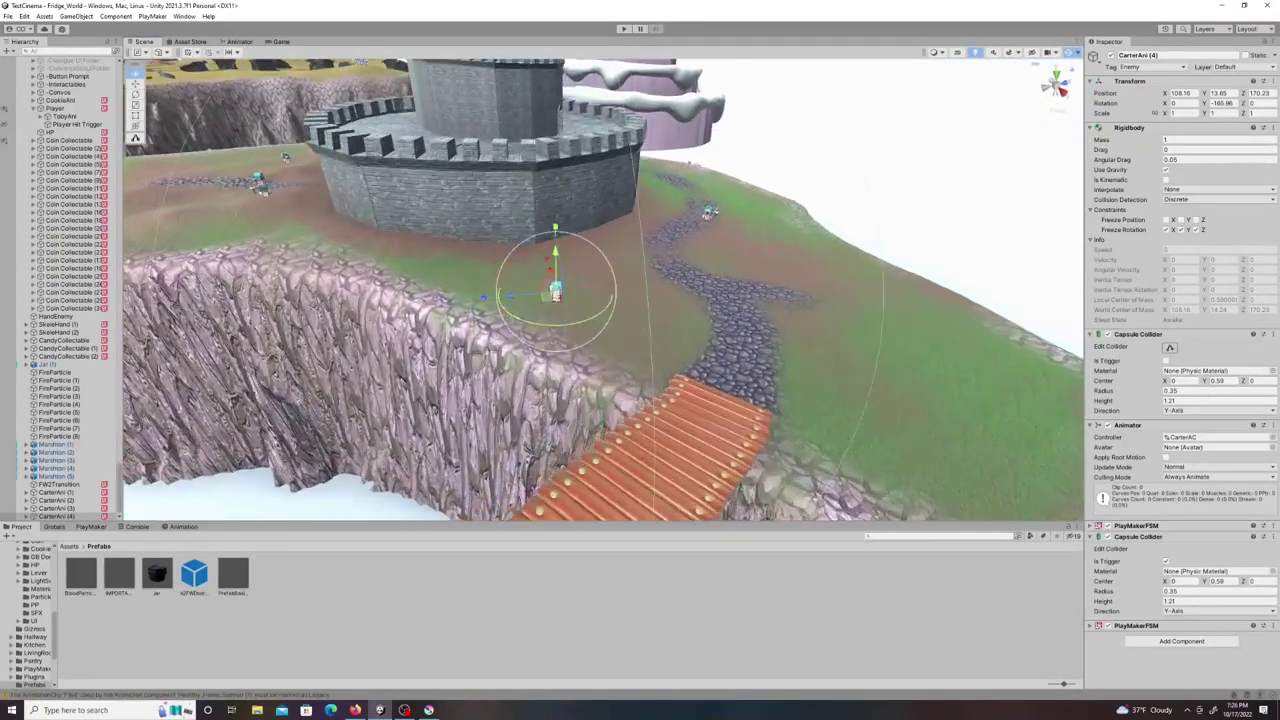
pyautogui.moveTo(475, 338); pyautogui.dragTo(498, 258, button='right')
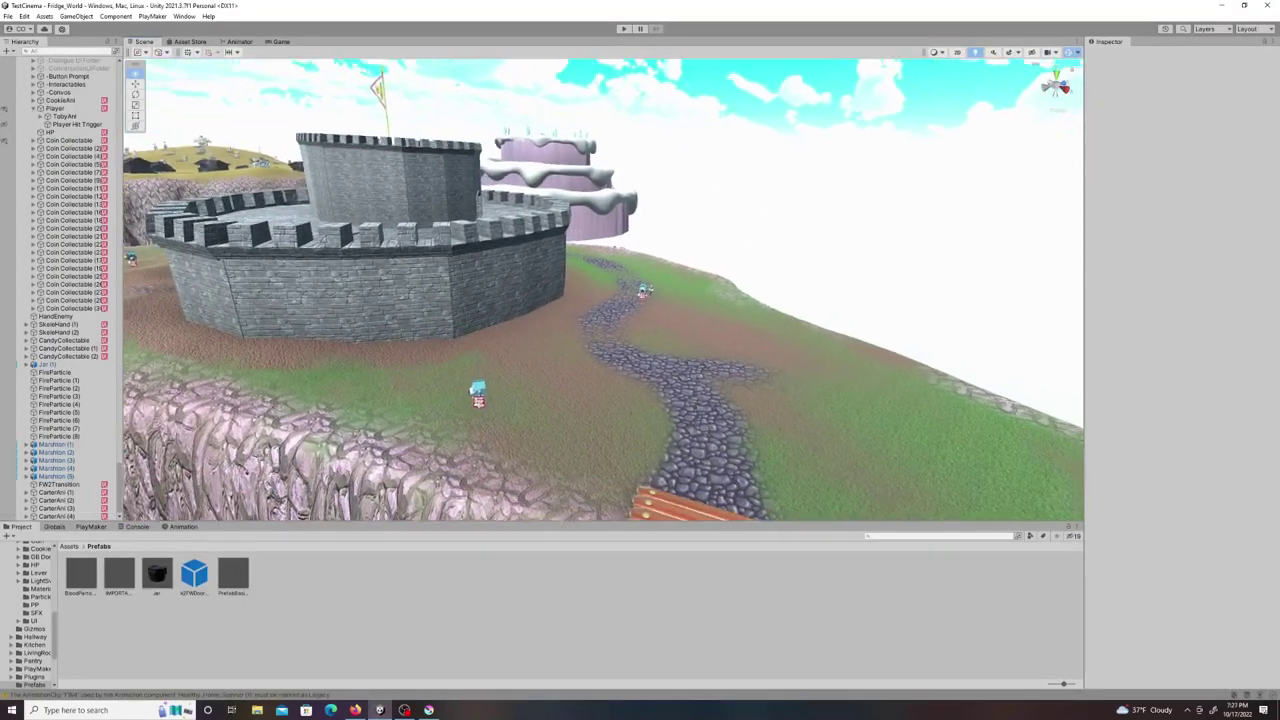
pyautogui.press('a')
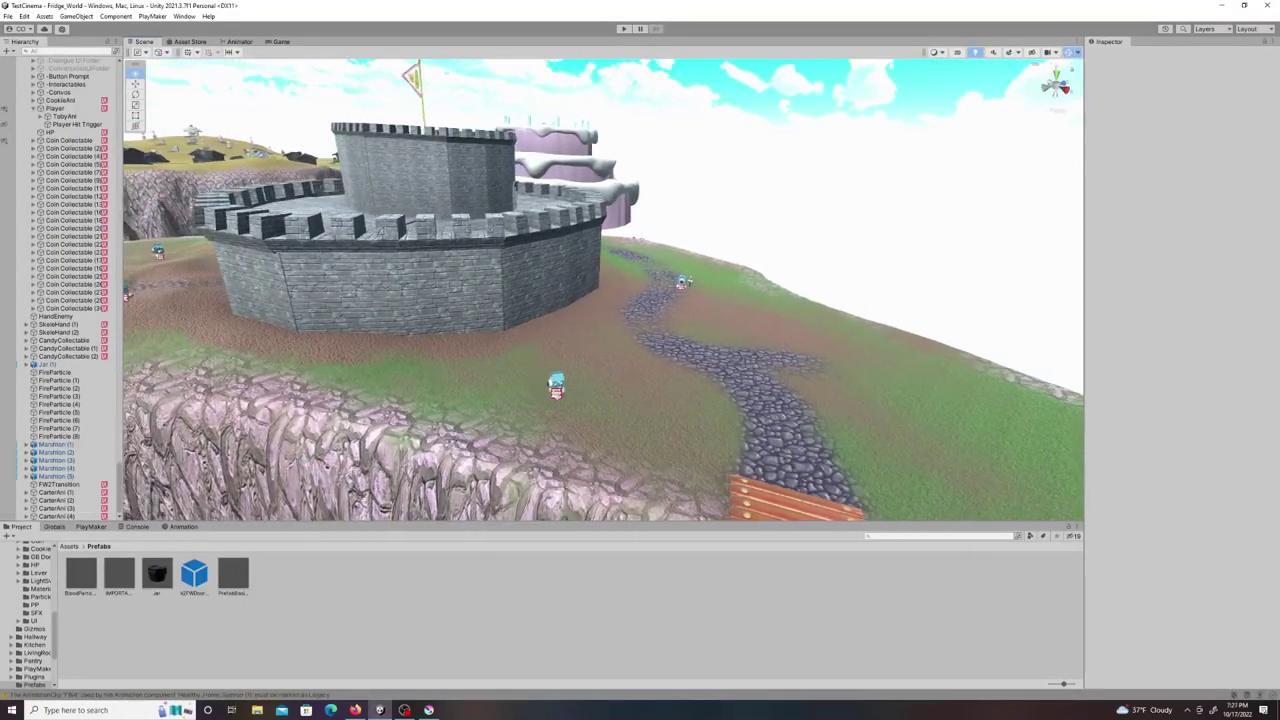
pyautogui.moveTo(604, 290); pyautogui.dragTo(765, 306, button='right')
pyautogui.press('s')
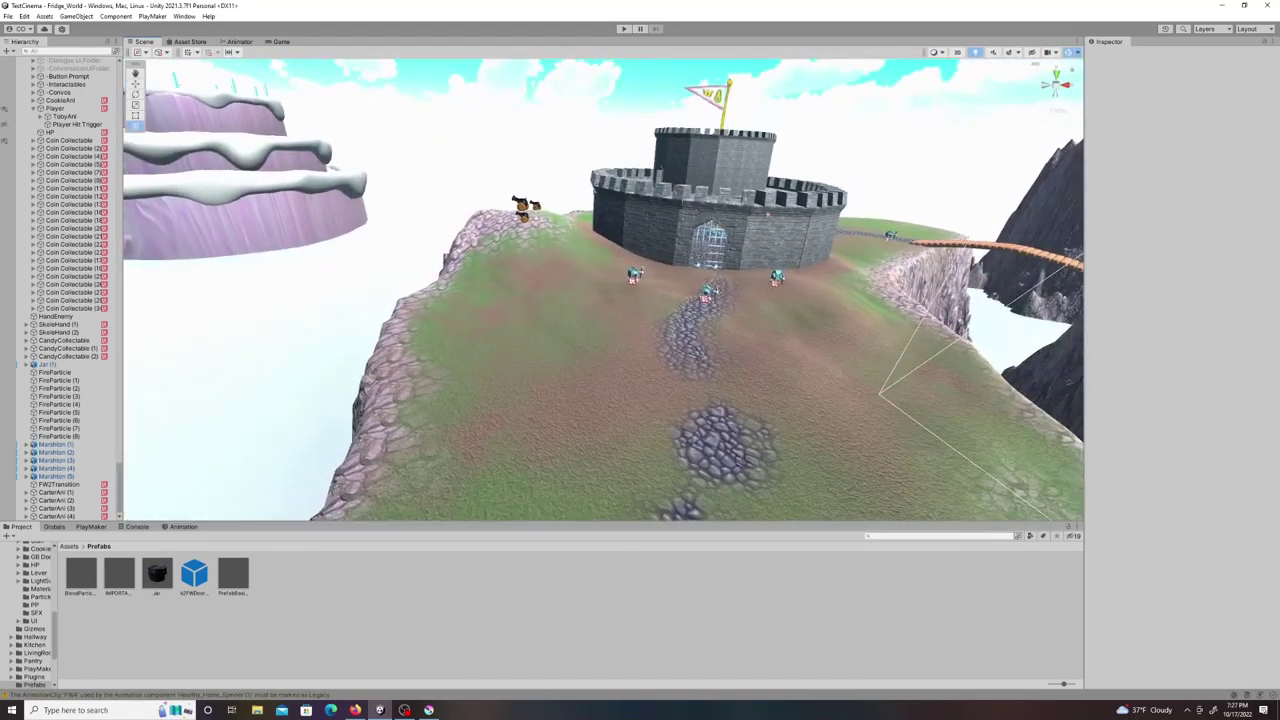
pyautogui.press('w')
pyautogui.moveTo(640, 290); pyautogui.dragTo(710, 292, button='right')
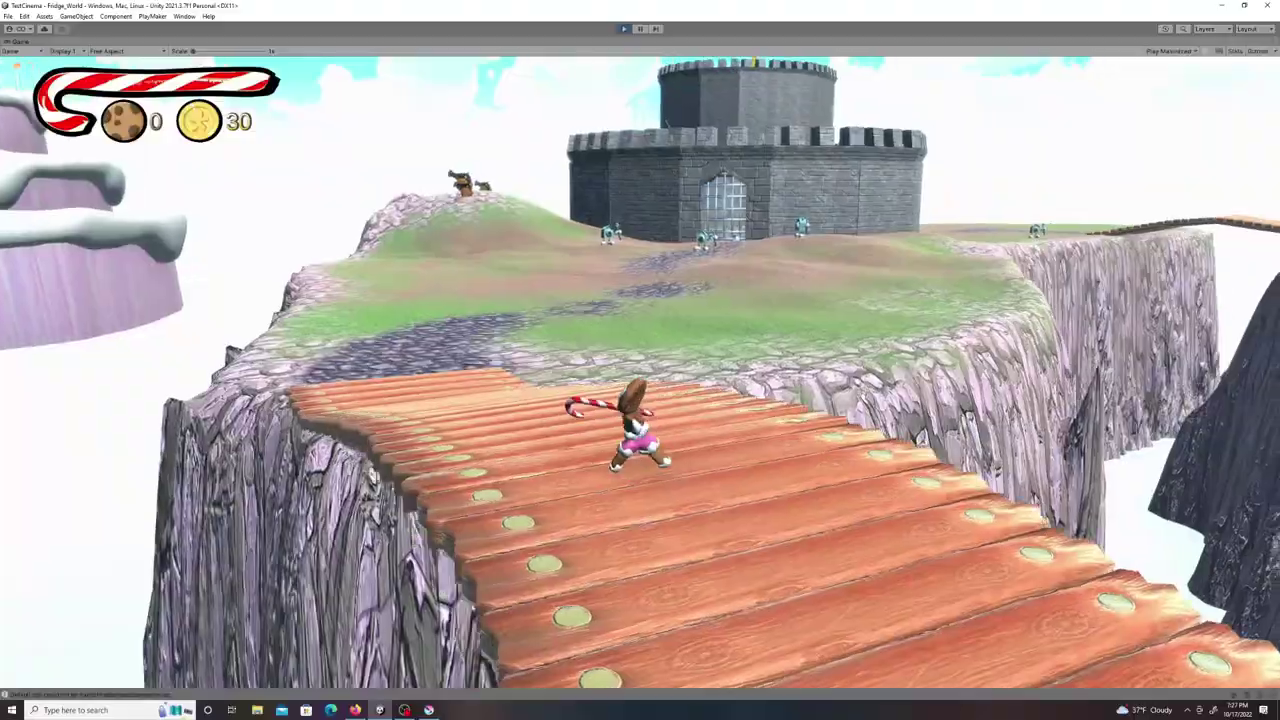
# Play-test crossing the plank bridge and approaching the group of milk carton enemies in front of the castle.
pyautogui.press('w')
pyautogui.press('w')
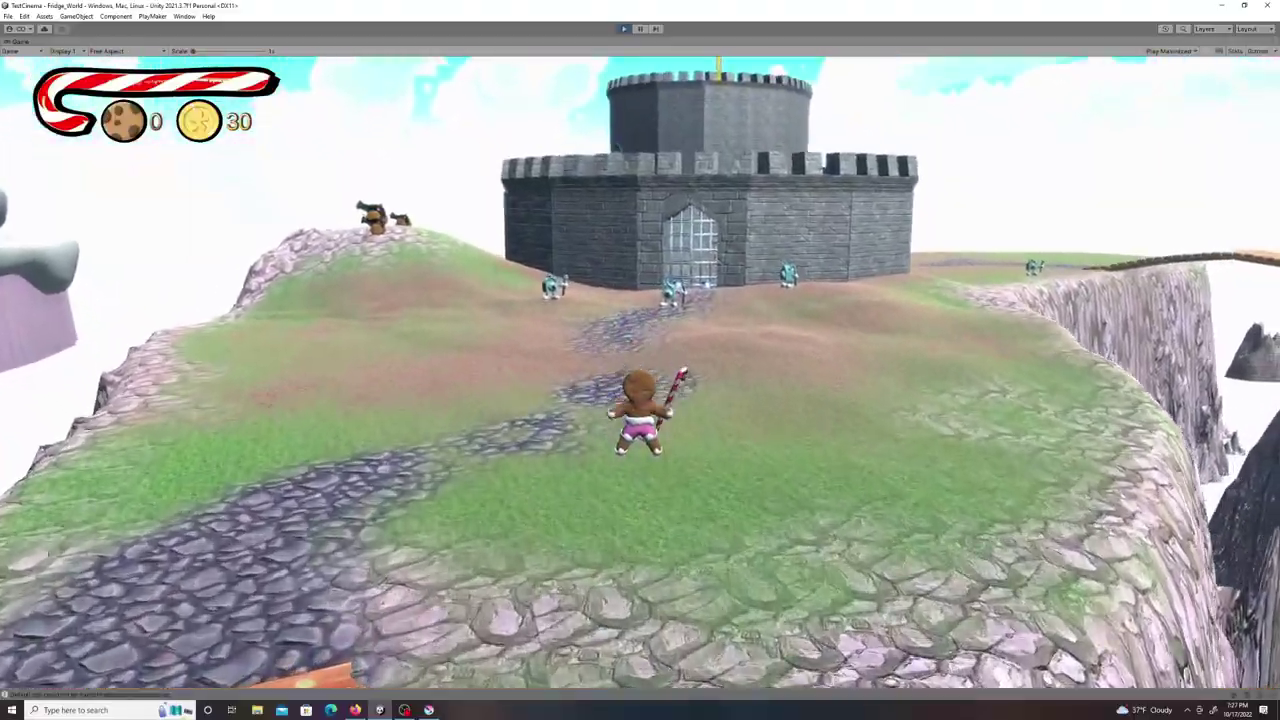
pyautogui.press('w')
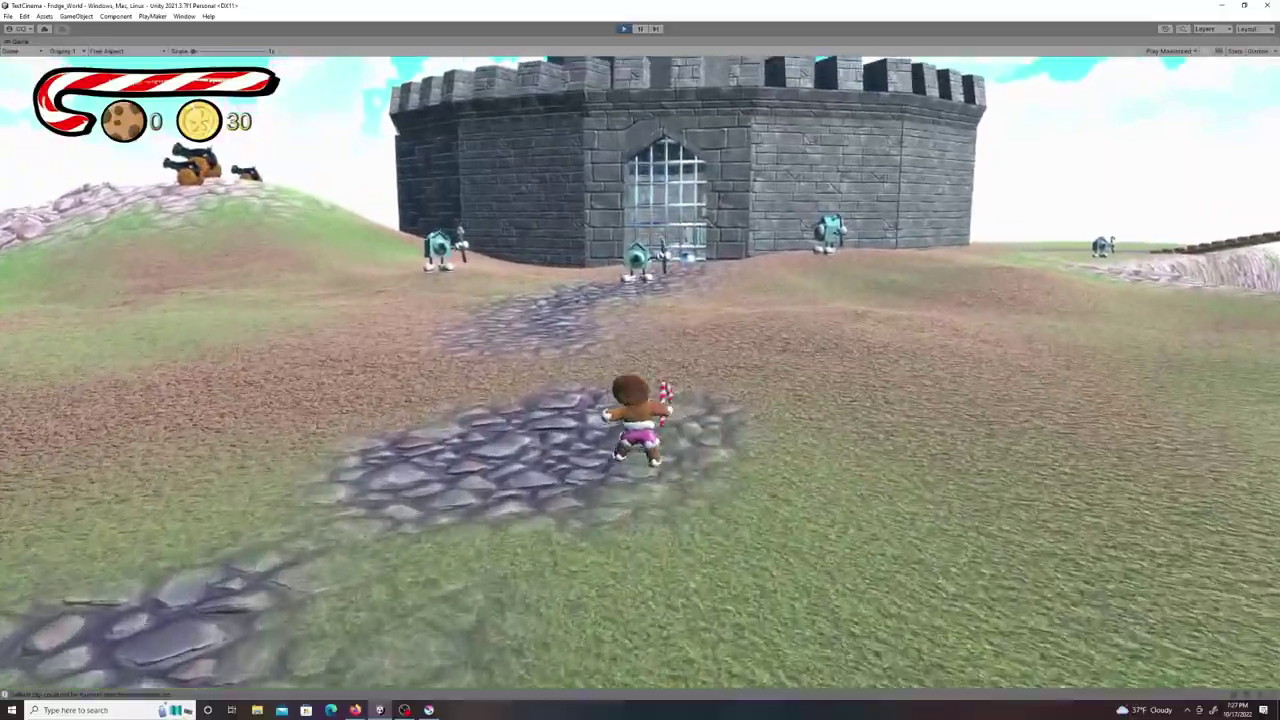
pyautogui.press('w')
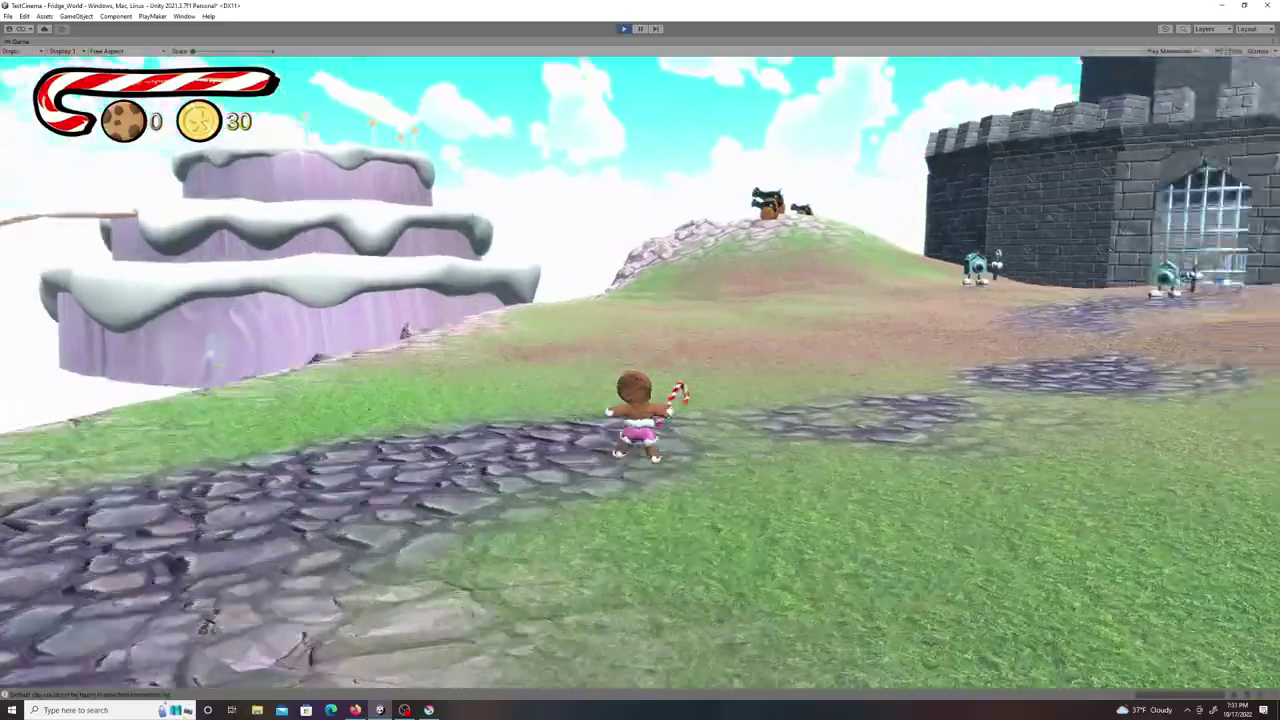
# Play-test attacking the milk carton enemies at the gate, beside the castle wall and on the path behind it.
pyautogui.press('w')
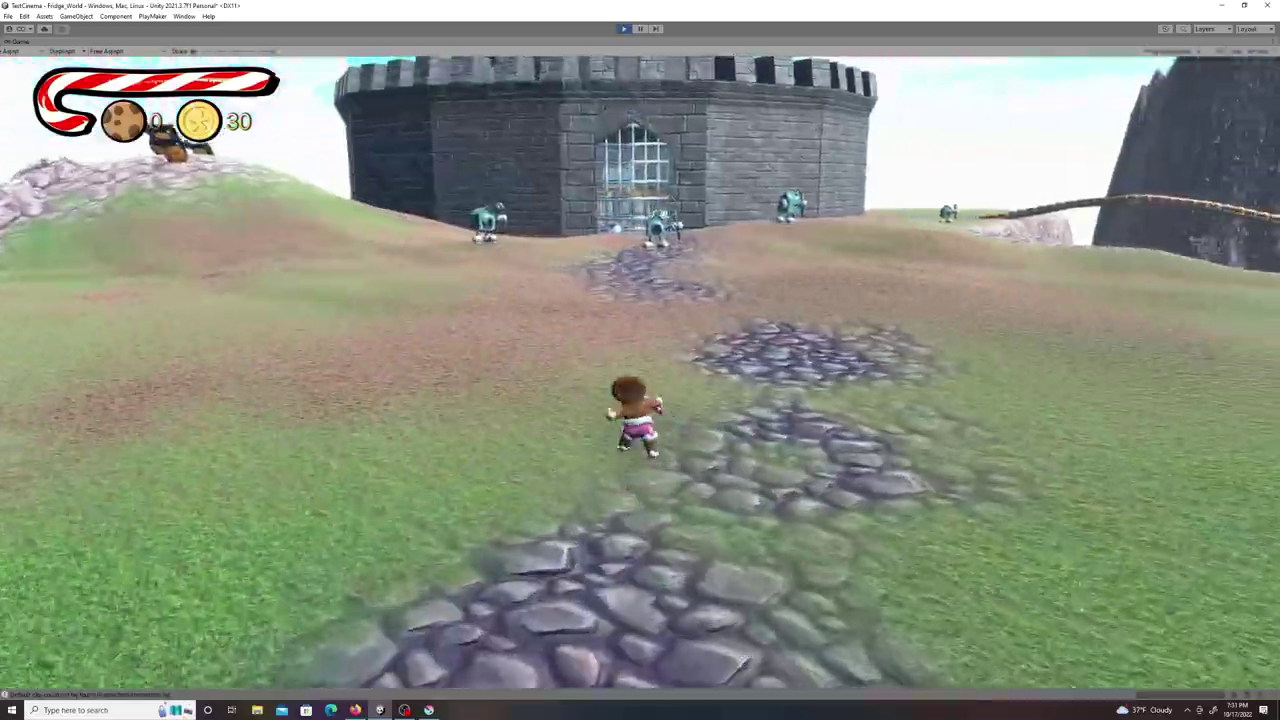
pyautogui.press('w')
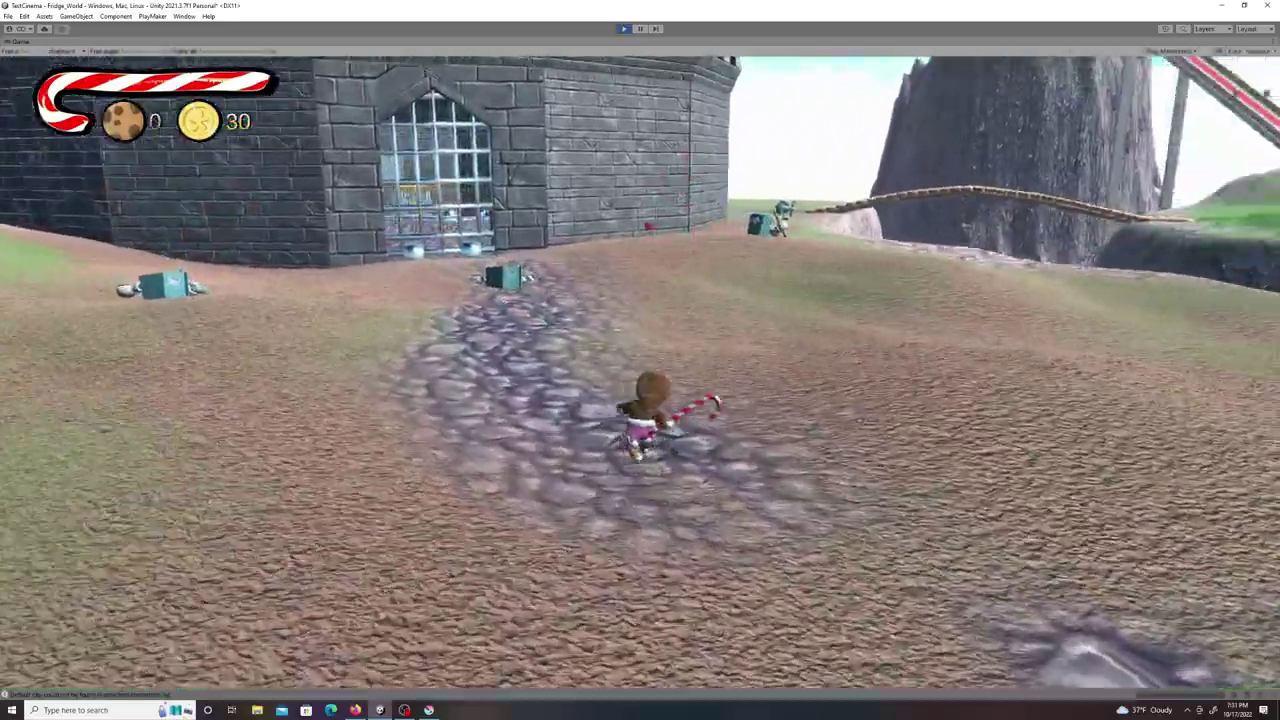
pyautogui.press('w')
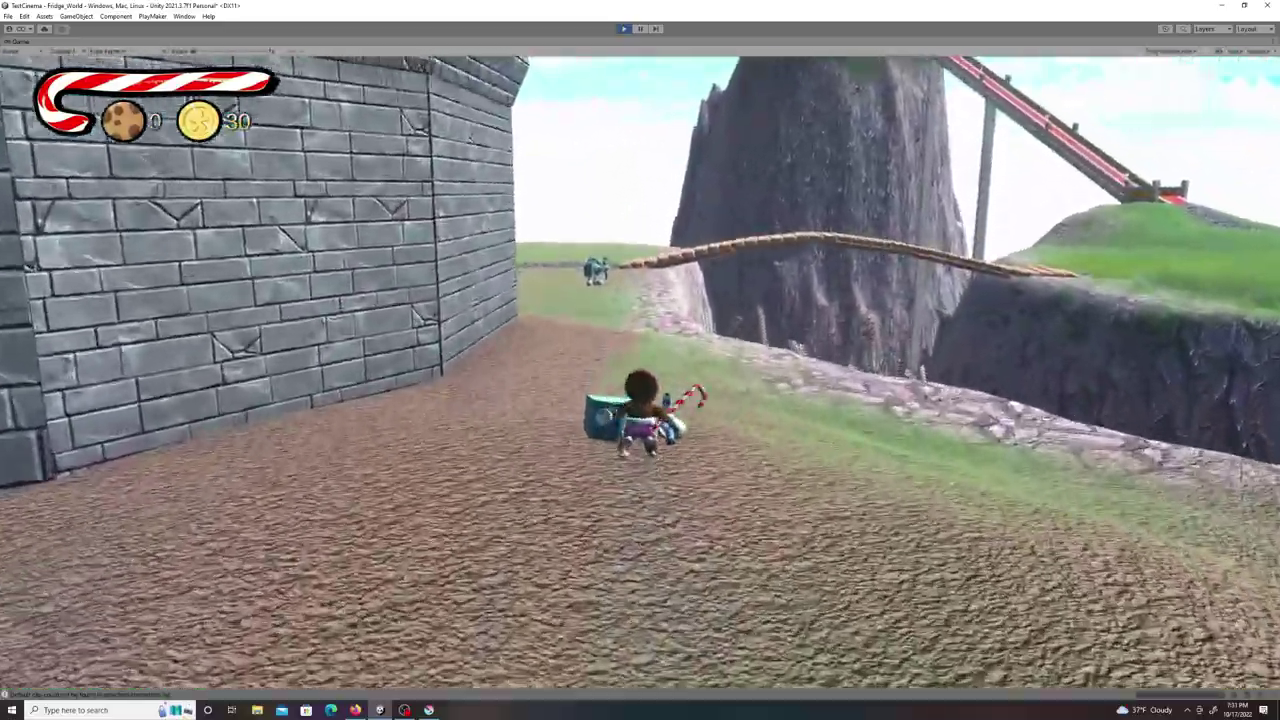
pyautogui.press('w')
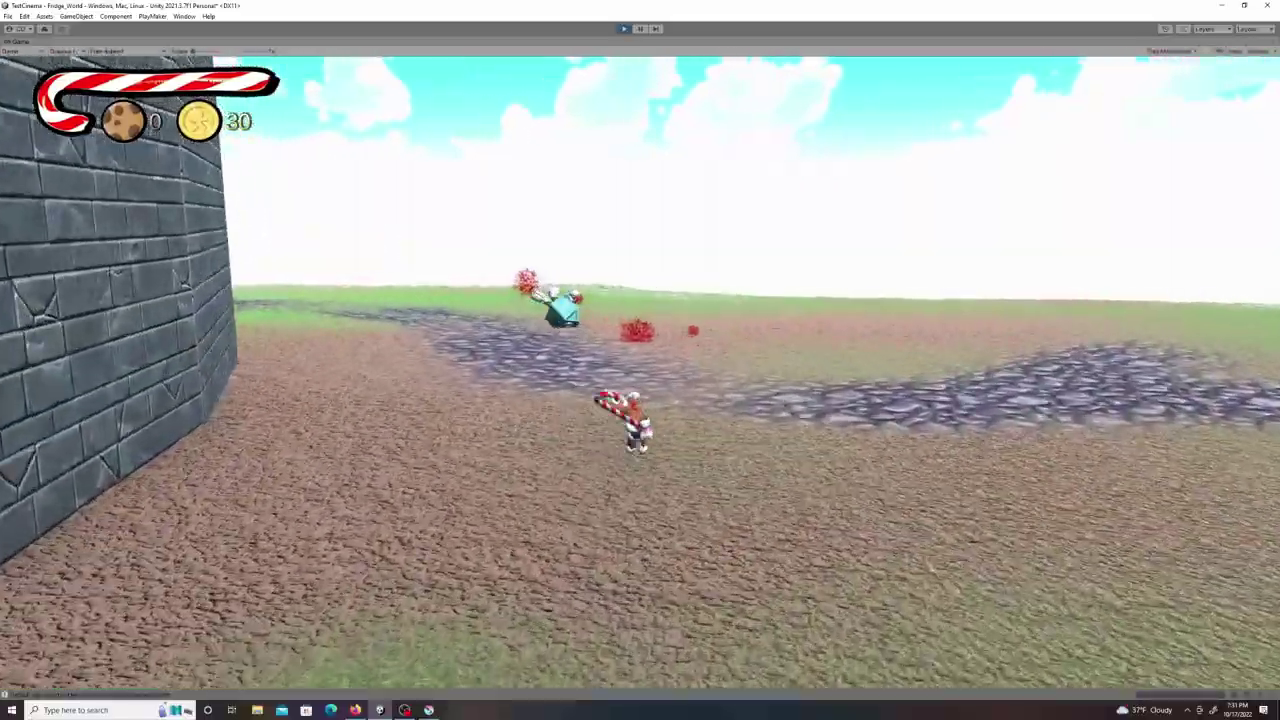
pyautogui.press('w')
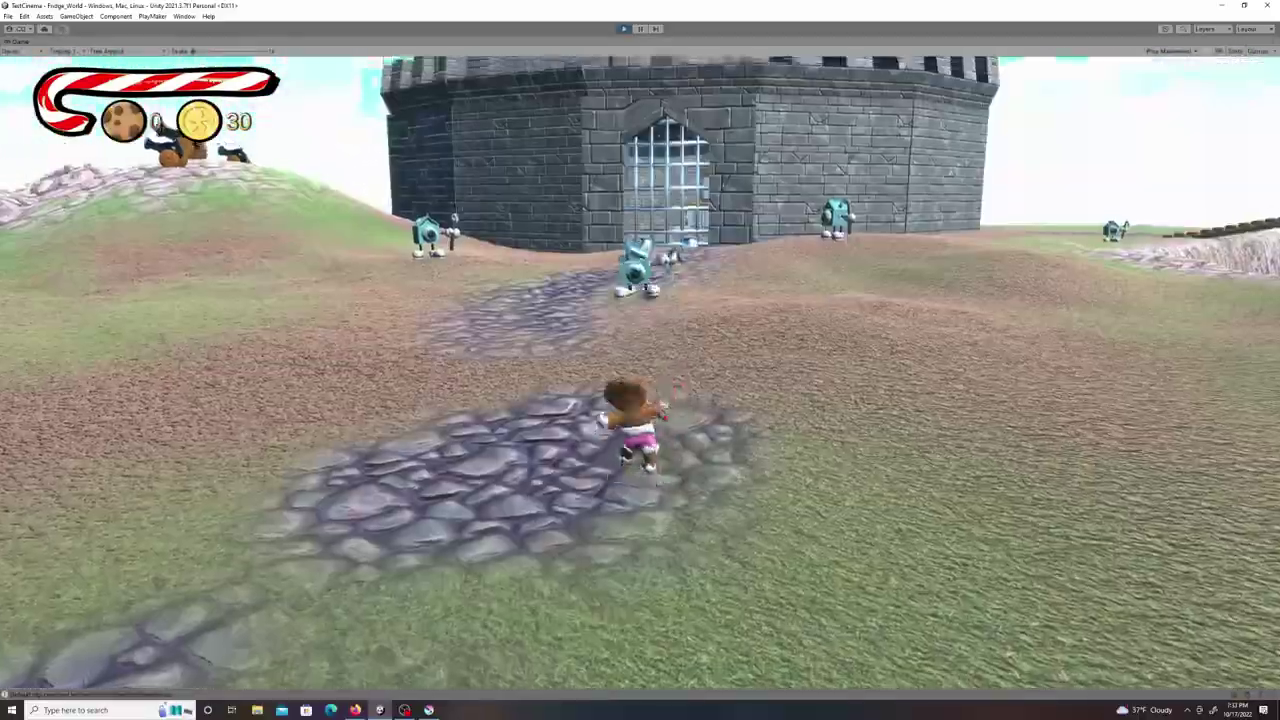
# Play-test fighting past the gate enemies and following the castle wall toward the far bridge to take on the remaining milk cartons.
pyautogui.press('w')
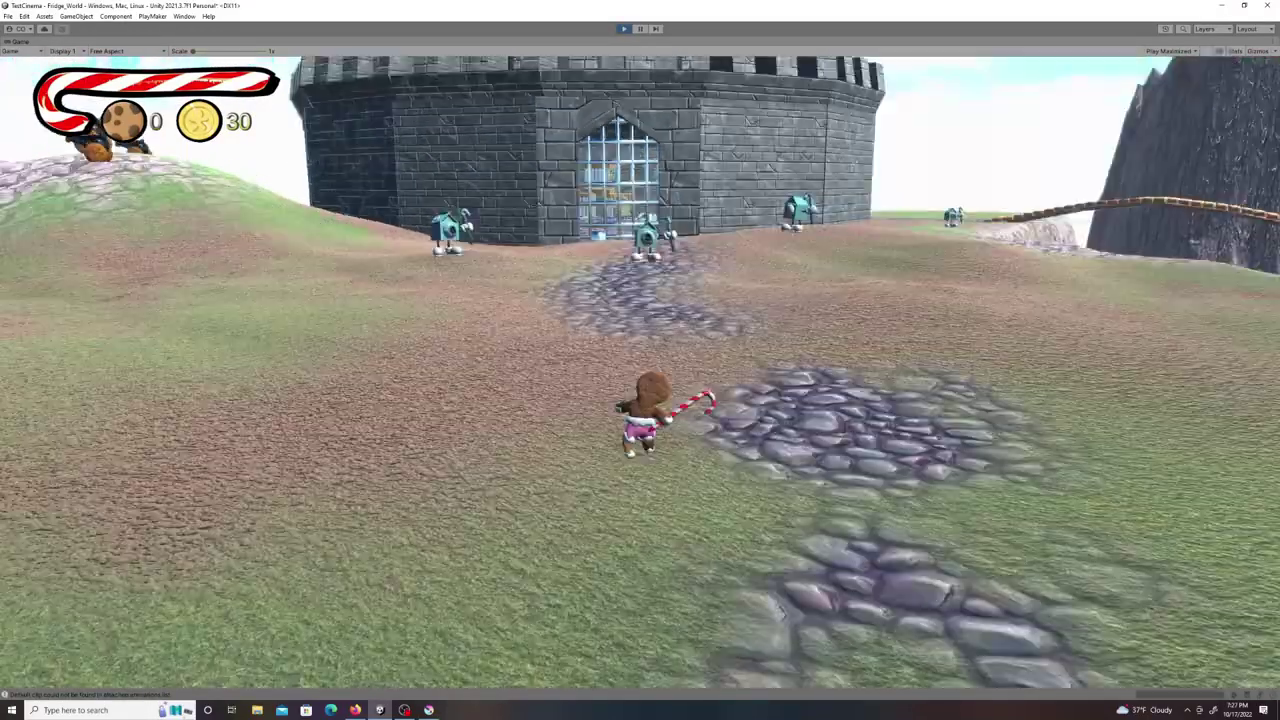
pyautogui.press('w')
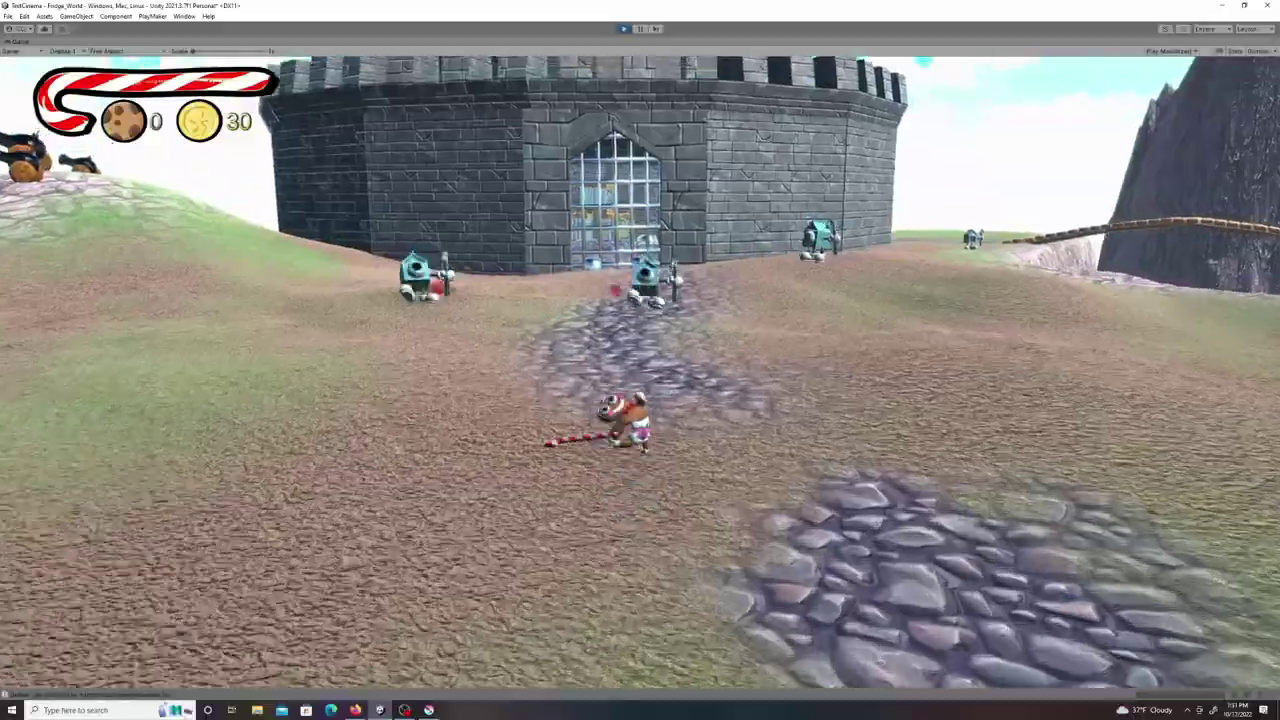
pyautogui.press('w')
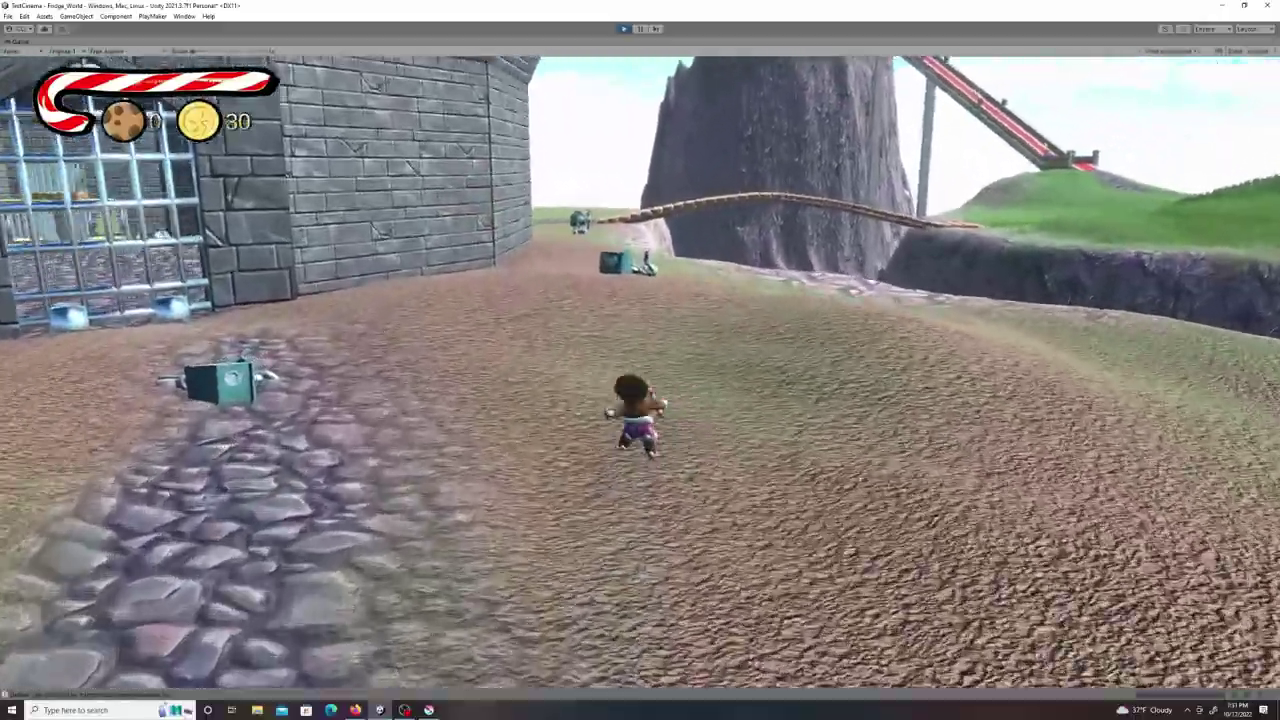
pyautogui.press('w')
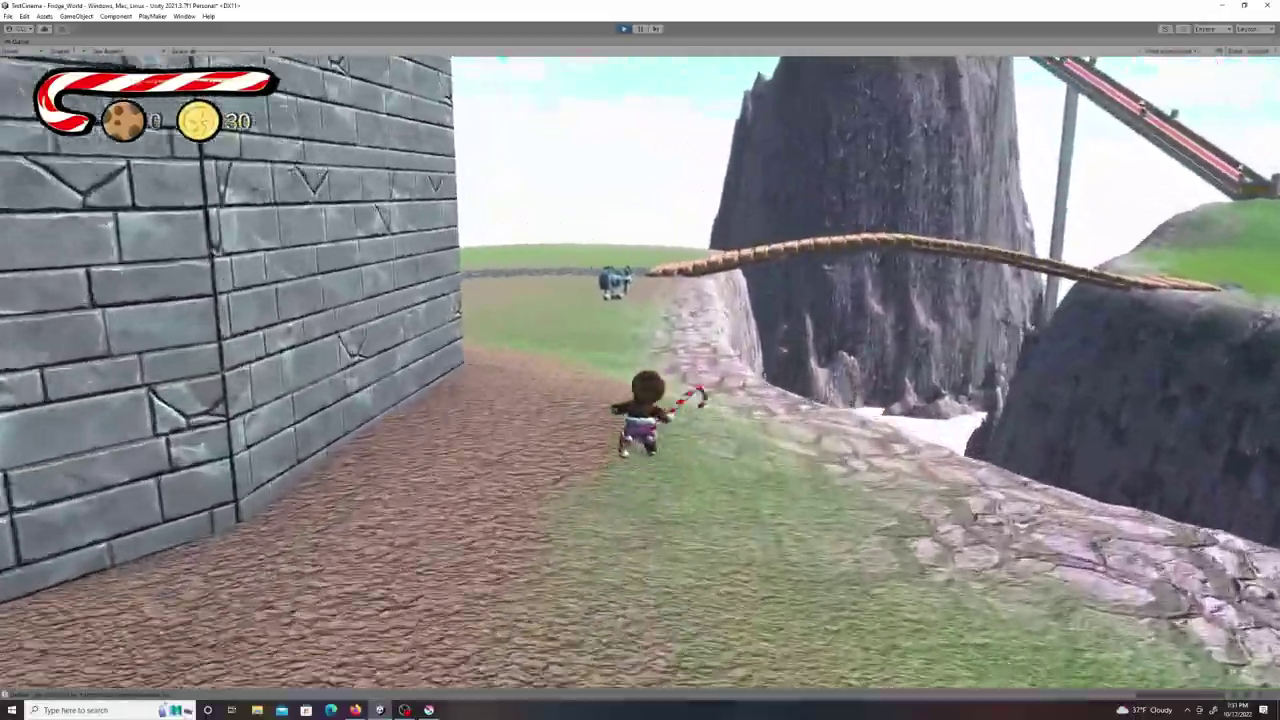
pyautogui.press('w')
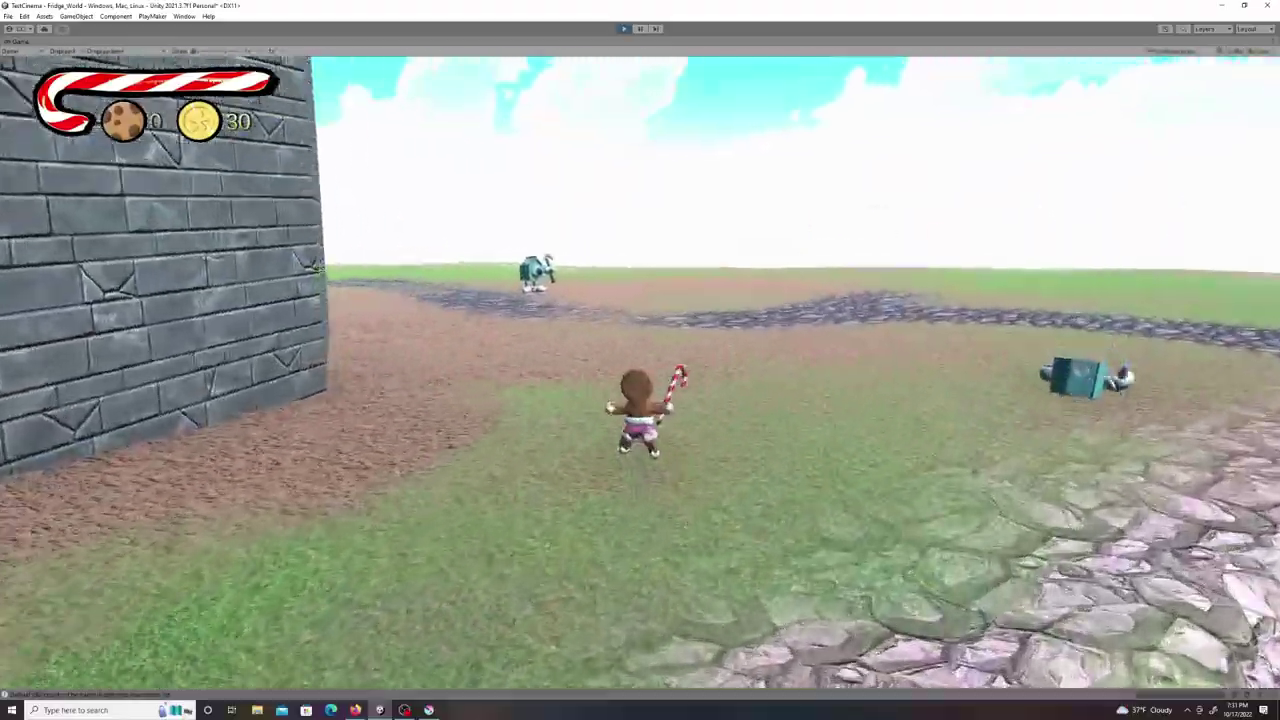
pyautogui.press('d')
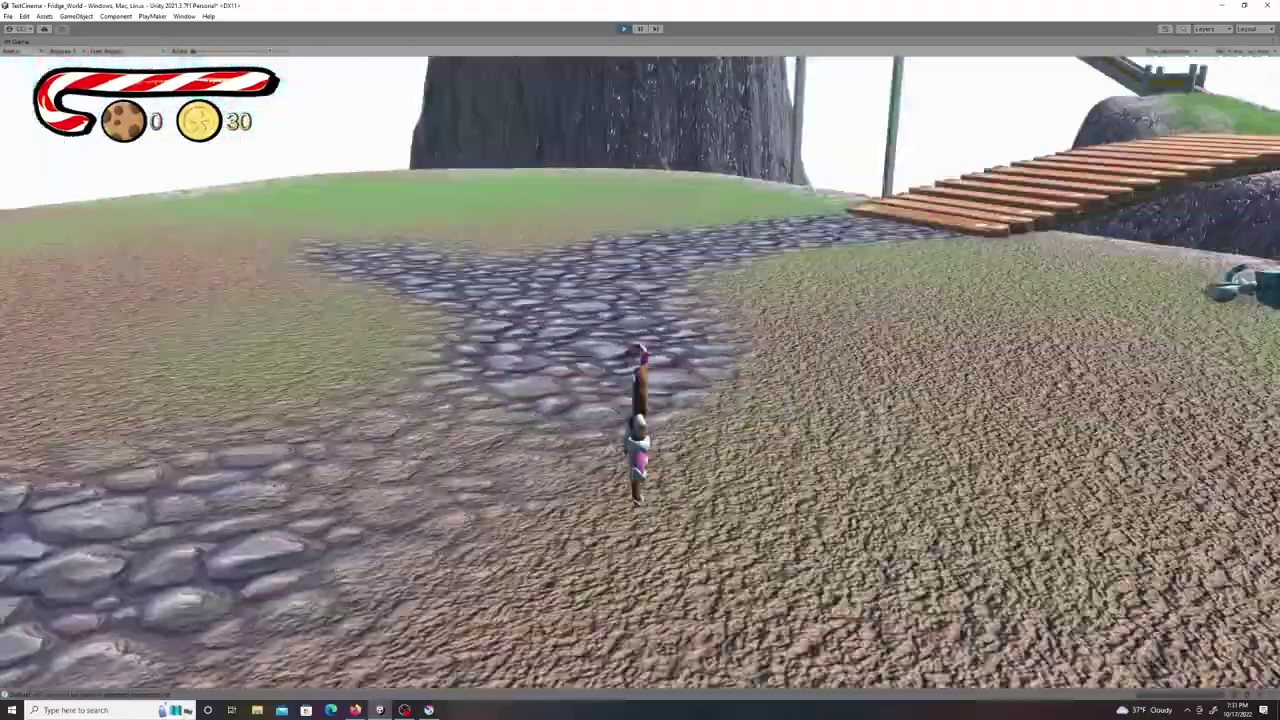
pyautogui.press('d')
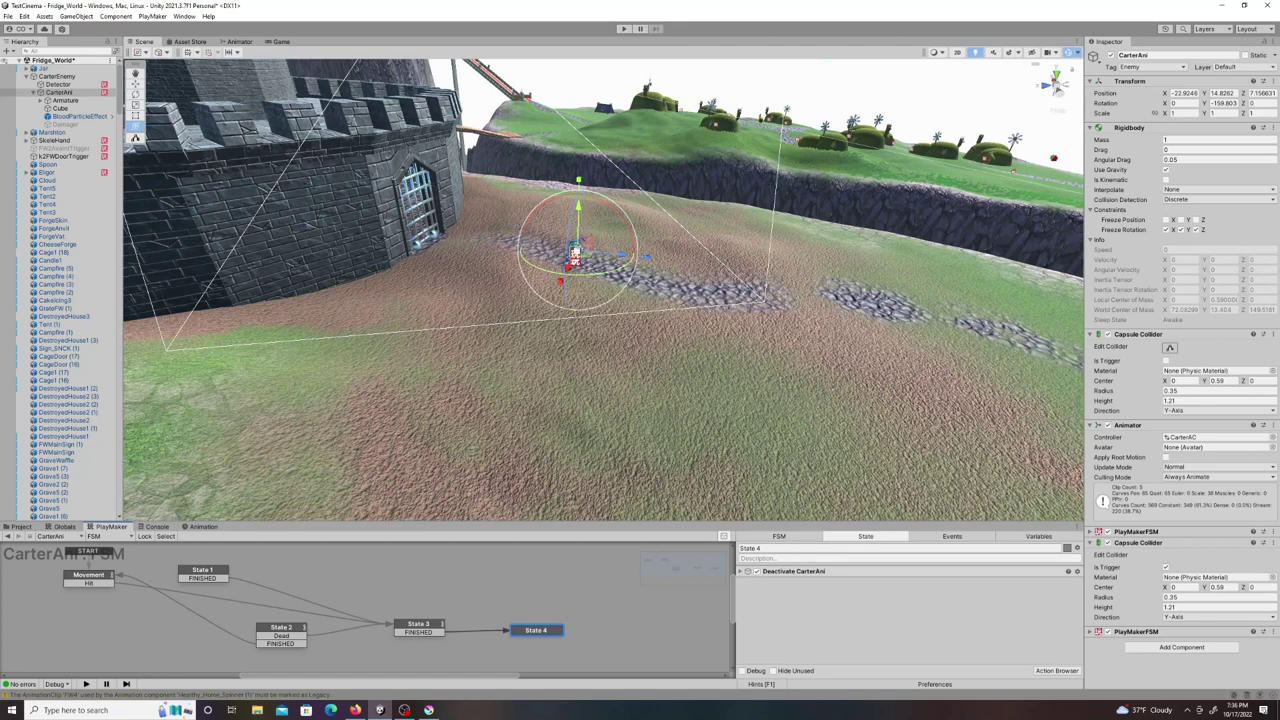
# Replace the action in State 4 of the CarterAni FSM with Activate Game Object for CarterEnemy, with Activate turned off.
pyautogui.click(1118, 565)
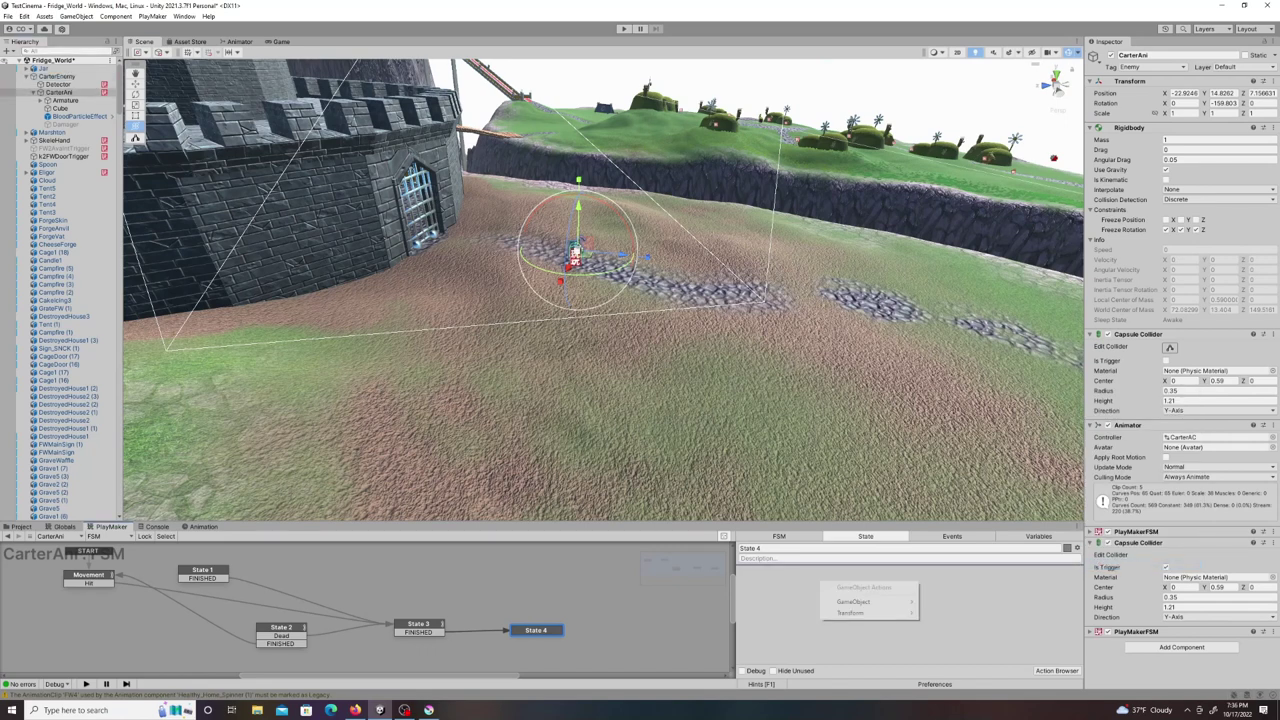
pyautogui.moveTo(860, 601)
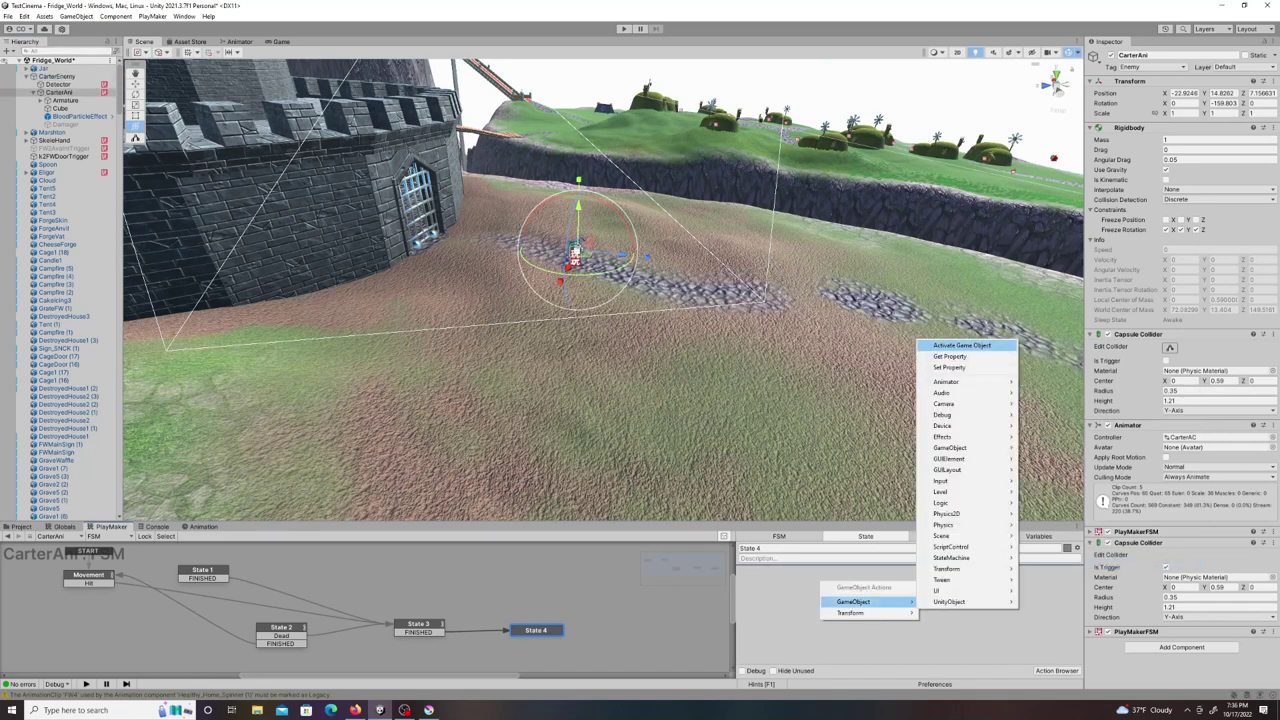
pyautogui.click(961, 345)
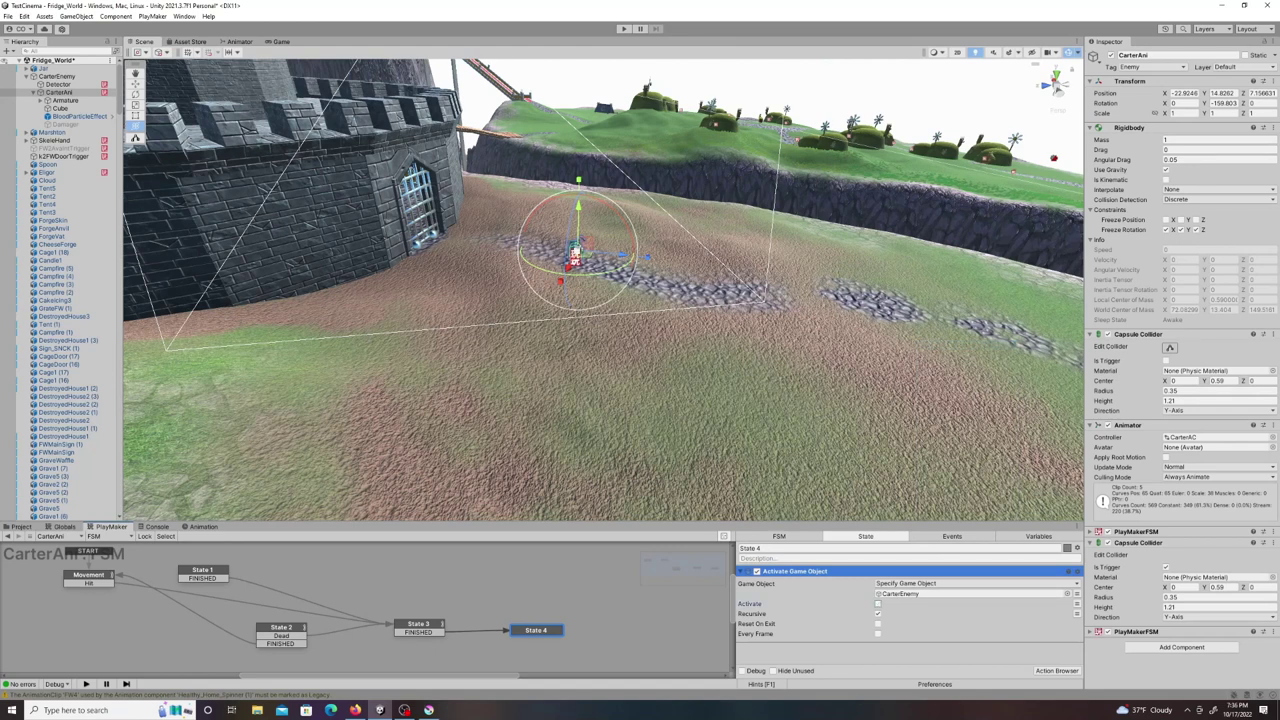
# Play-test Fridge_World by crossing the plank bridge, engaging the milk carton at the castle gate and running along the cliff edge.
pyautogui.click(890, 617)
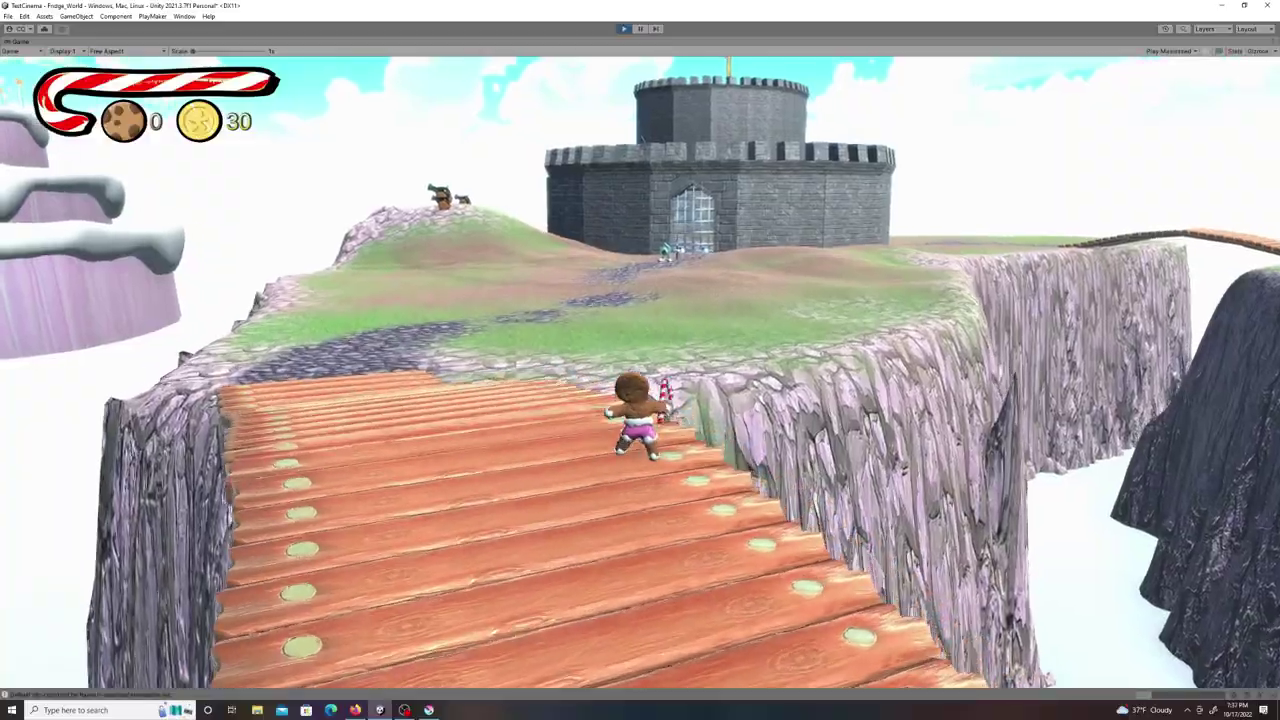
pyautogui.press('w')
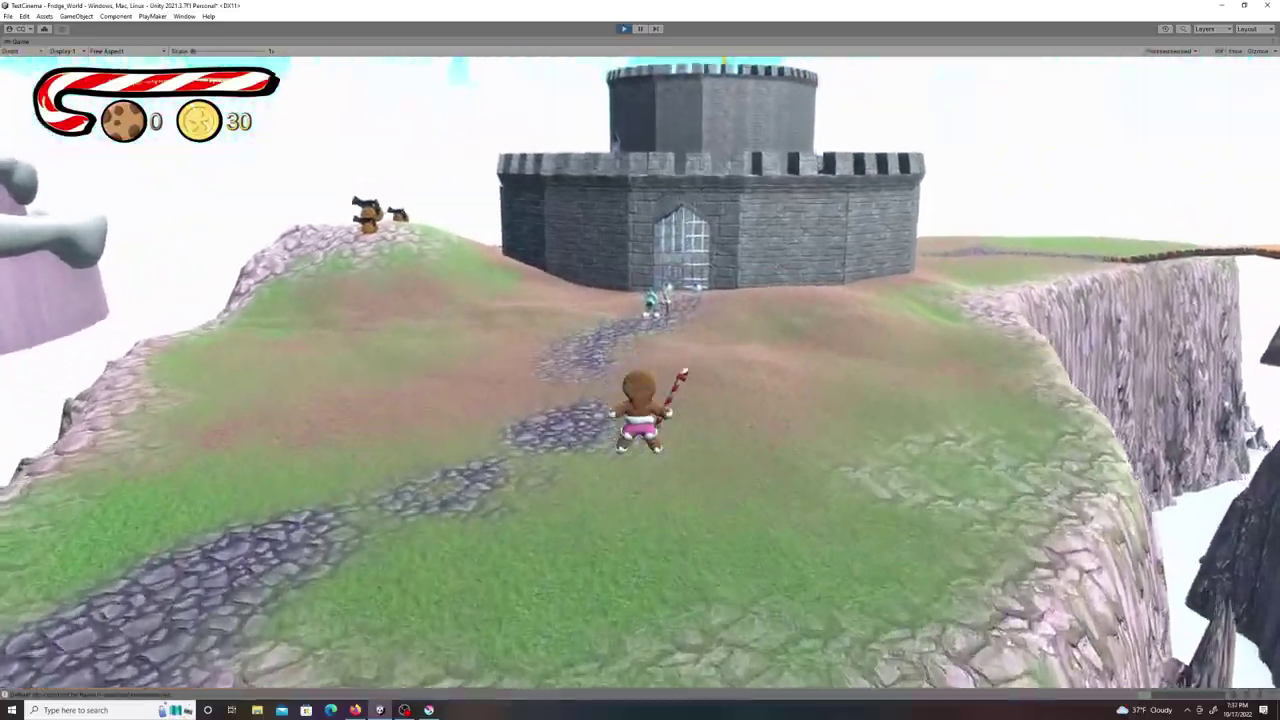
pyautogui.press('w')
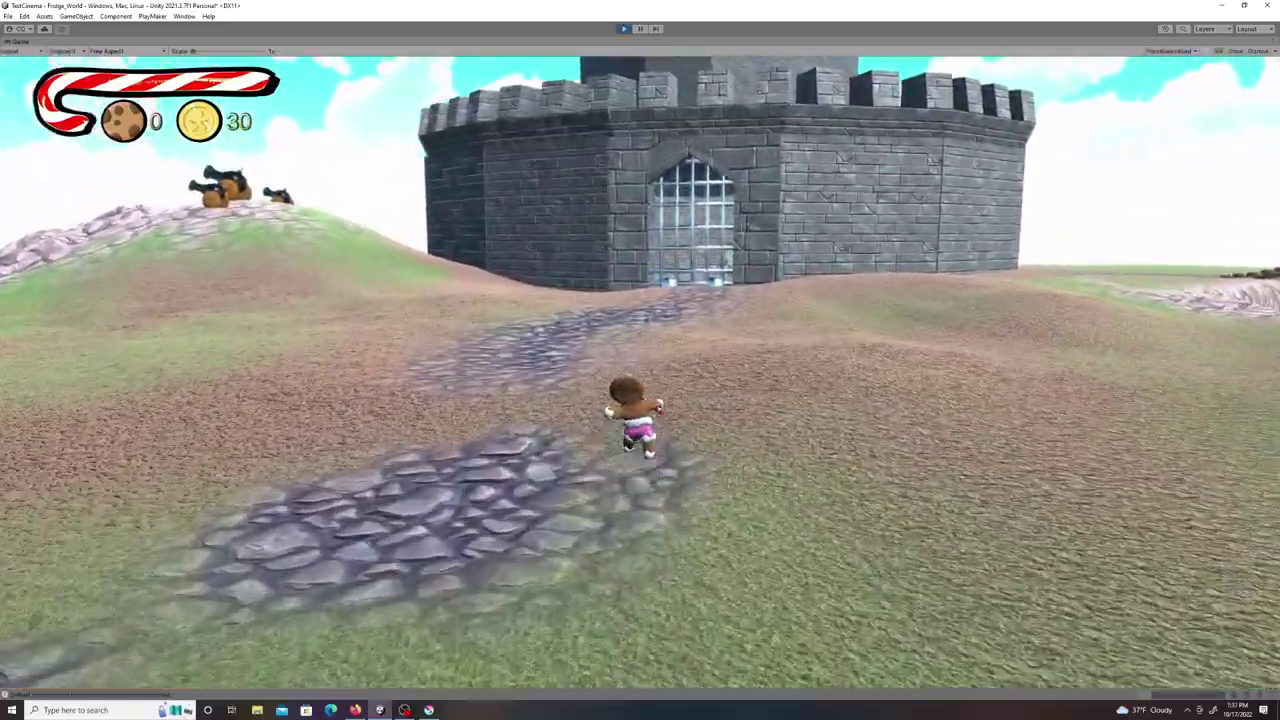
pyautogui.press('w')
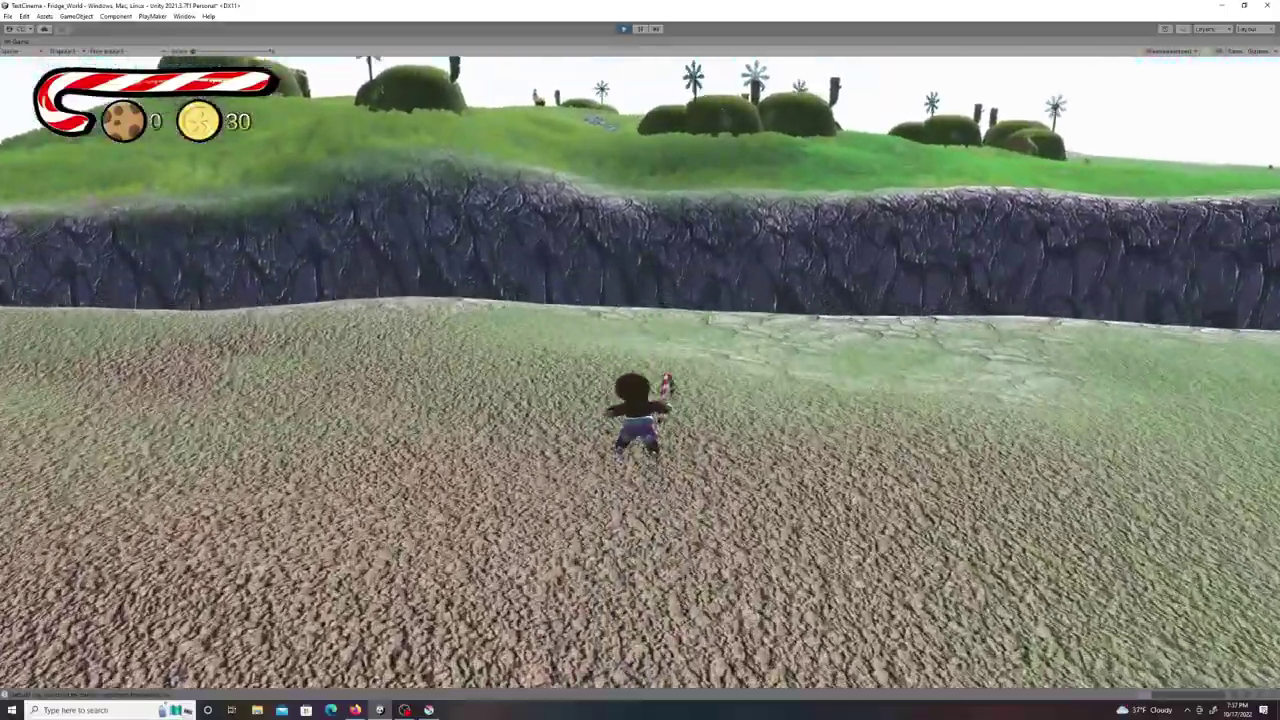
pyautogui.press('w')
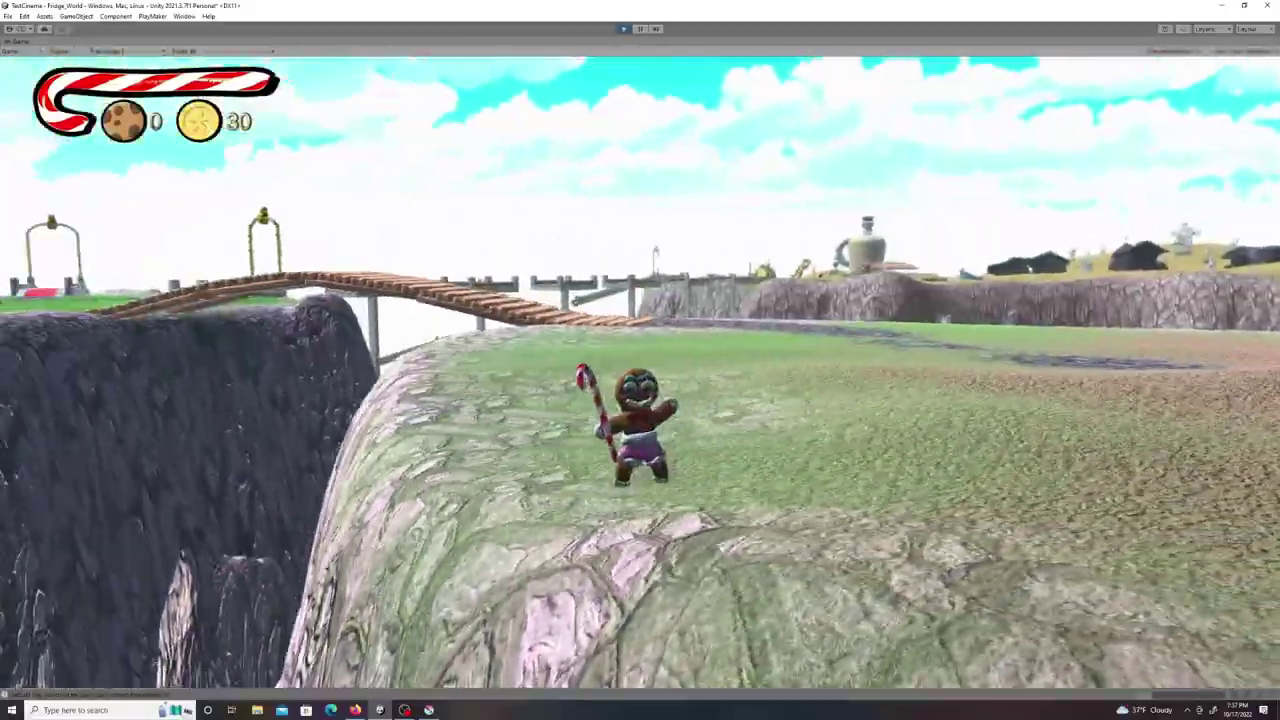
pyautogui.press('a')
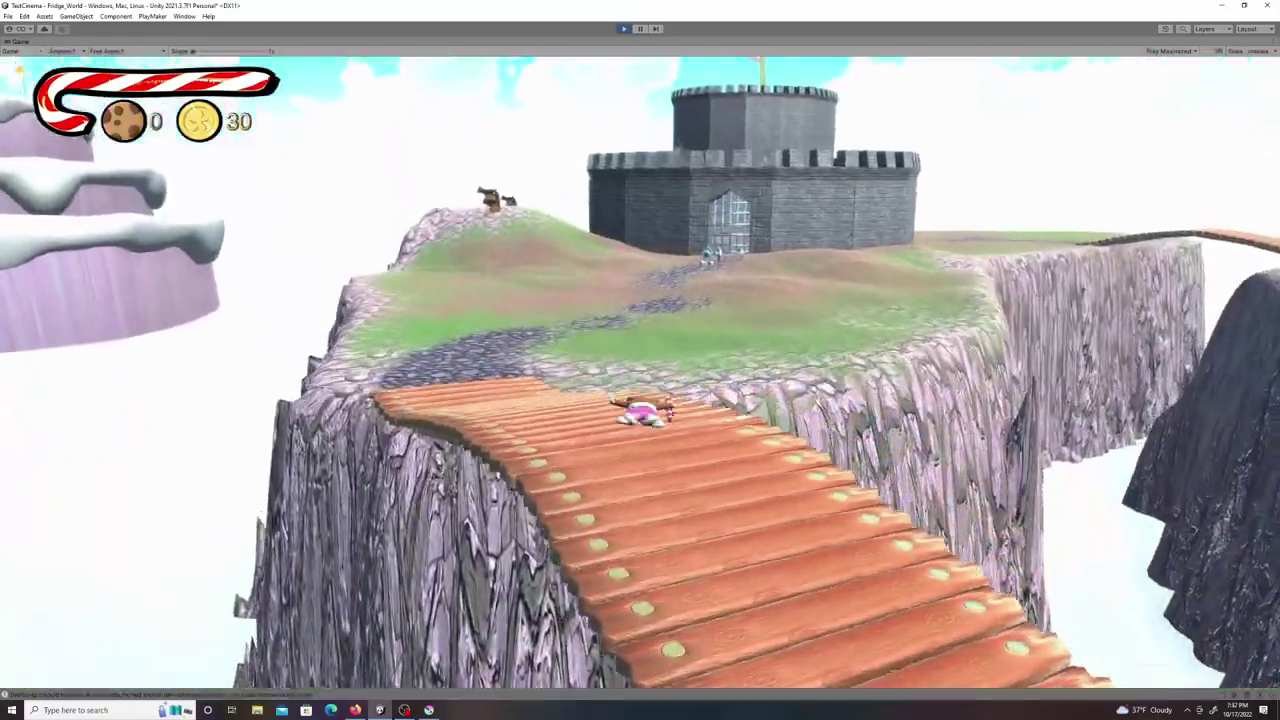
# Play-test the bridge approach again, backing onto the planks and returning toward the milk carton in front of the castle.
pyautogui.press('w')
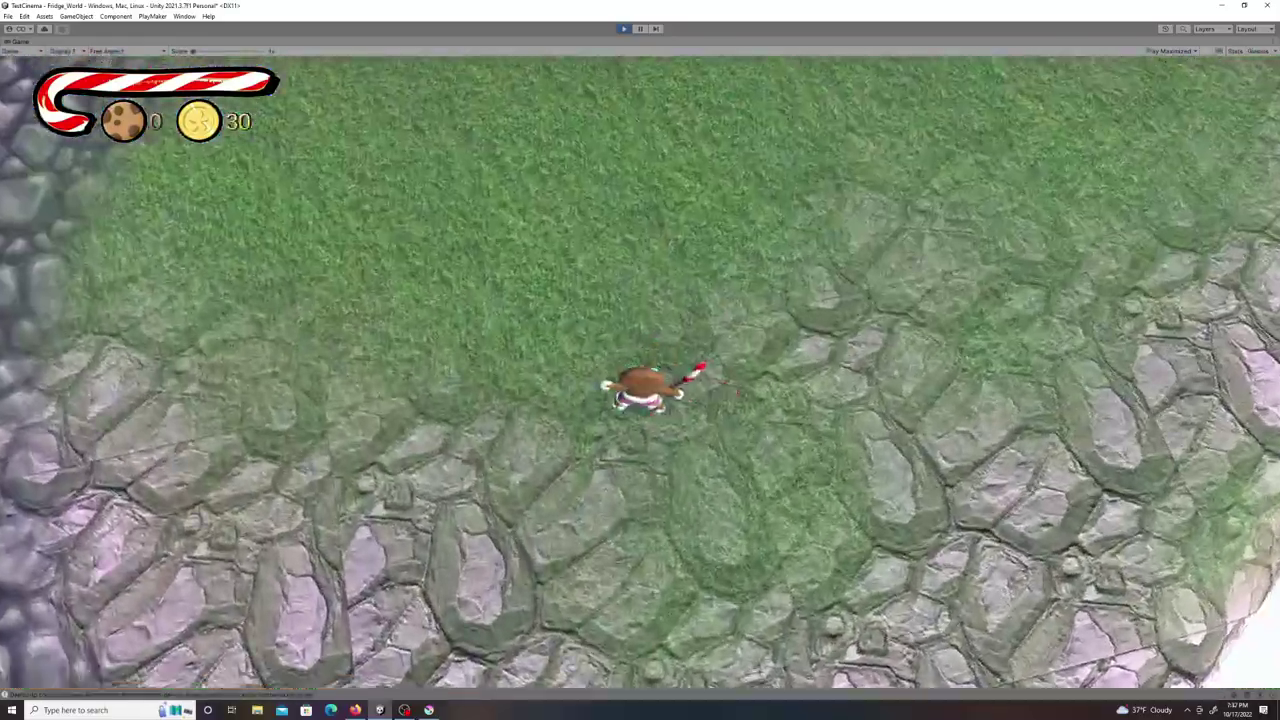
pyautogui.press('w')
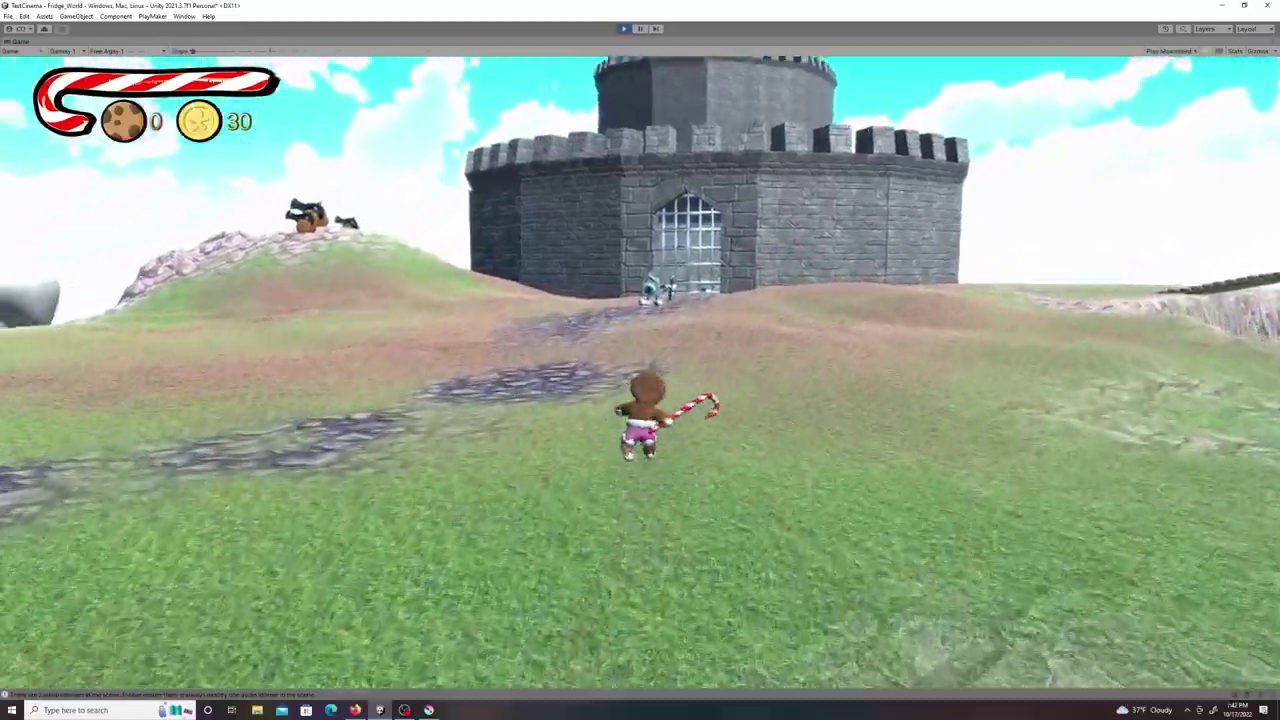
pyautogui.press('s')
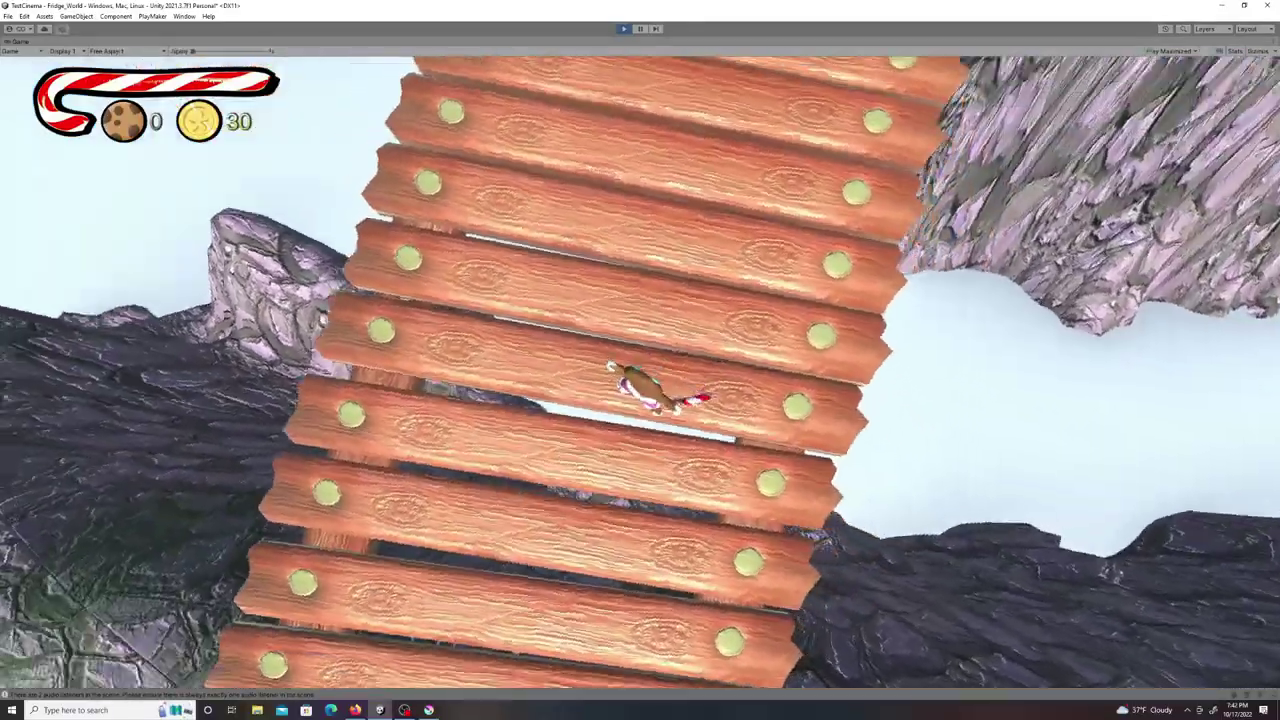
pyautogui.press('w')
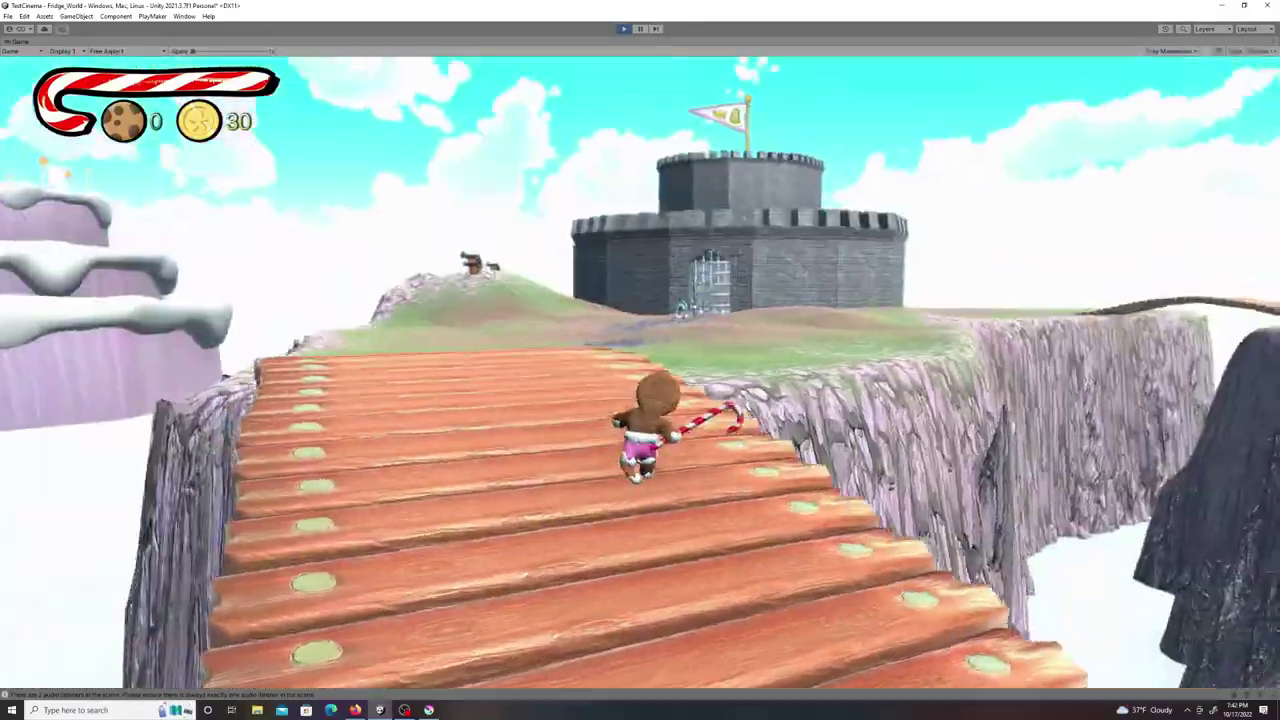
pyautogui.press('w')
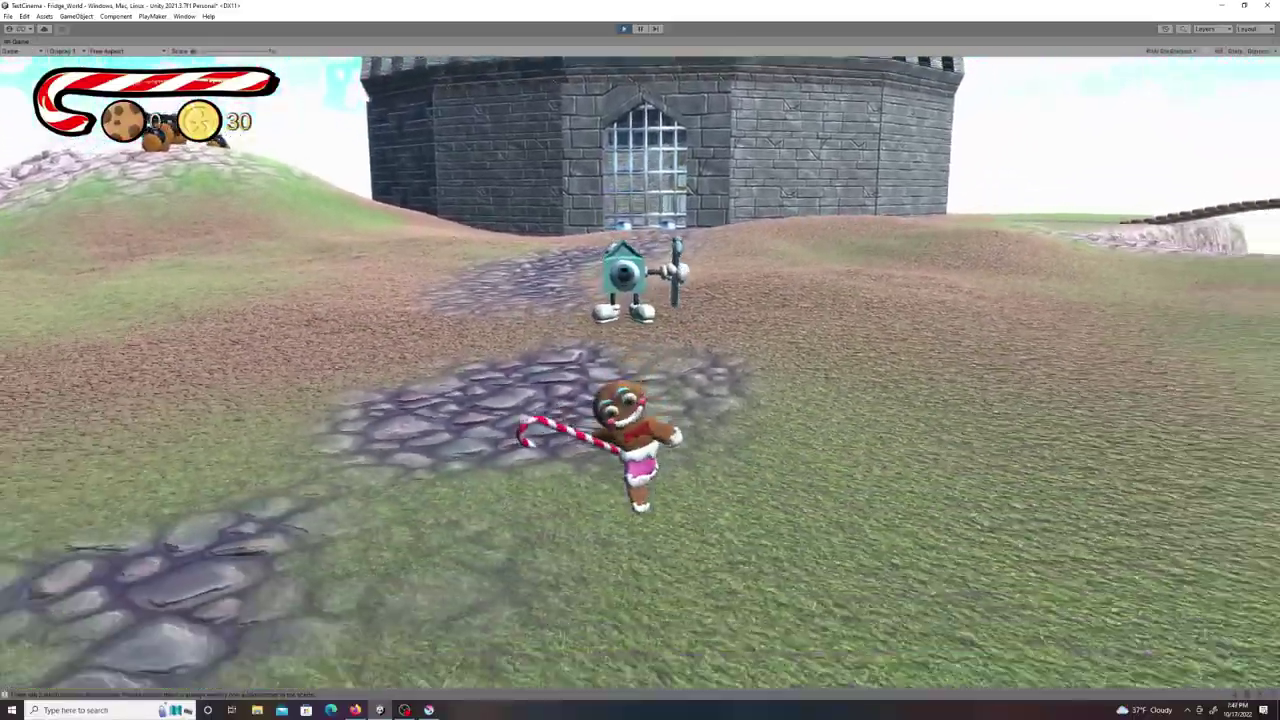
# Play-test luring the milk carton along the stone path toward the castle gate and running away from its attack.
pyautogui.press('s')
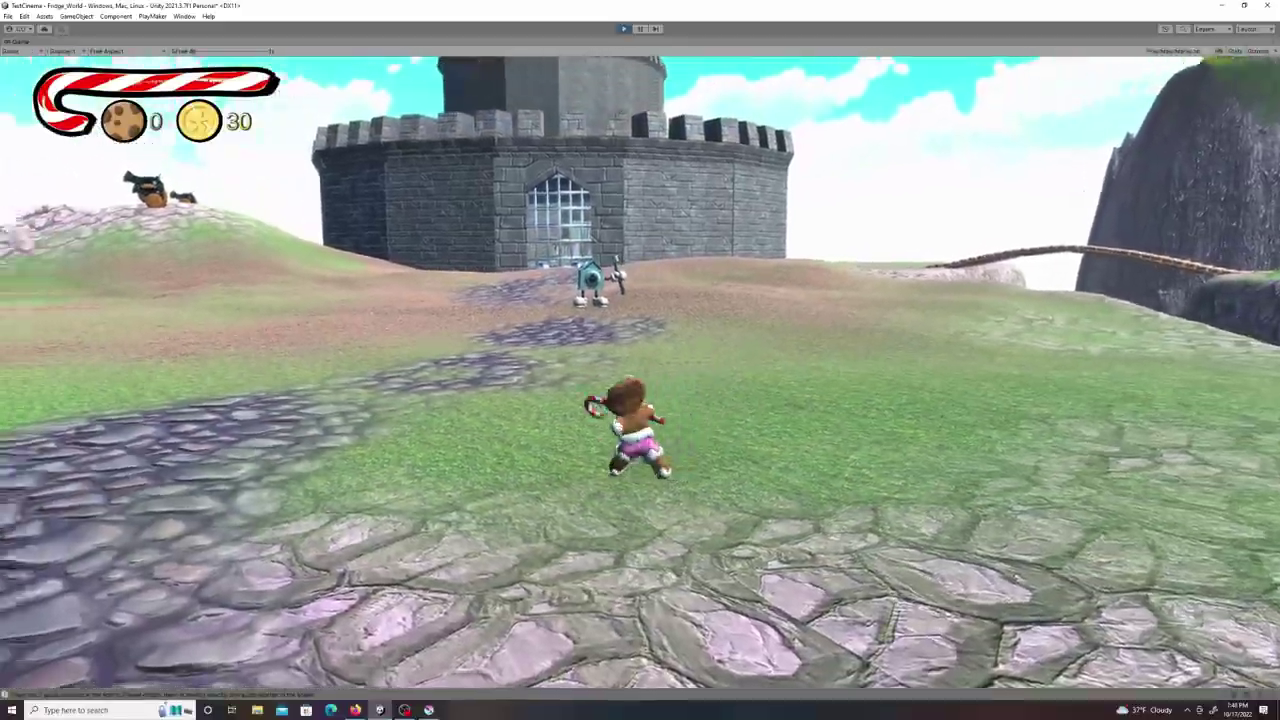
pyautogui.press('a')
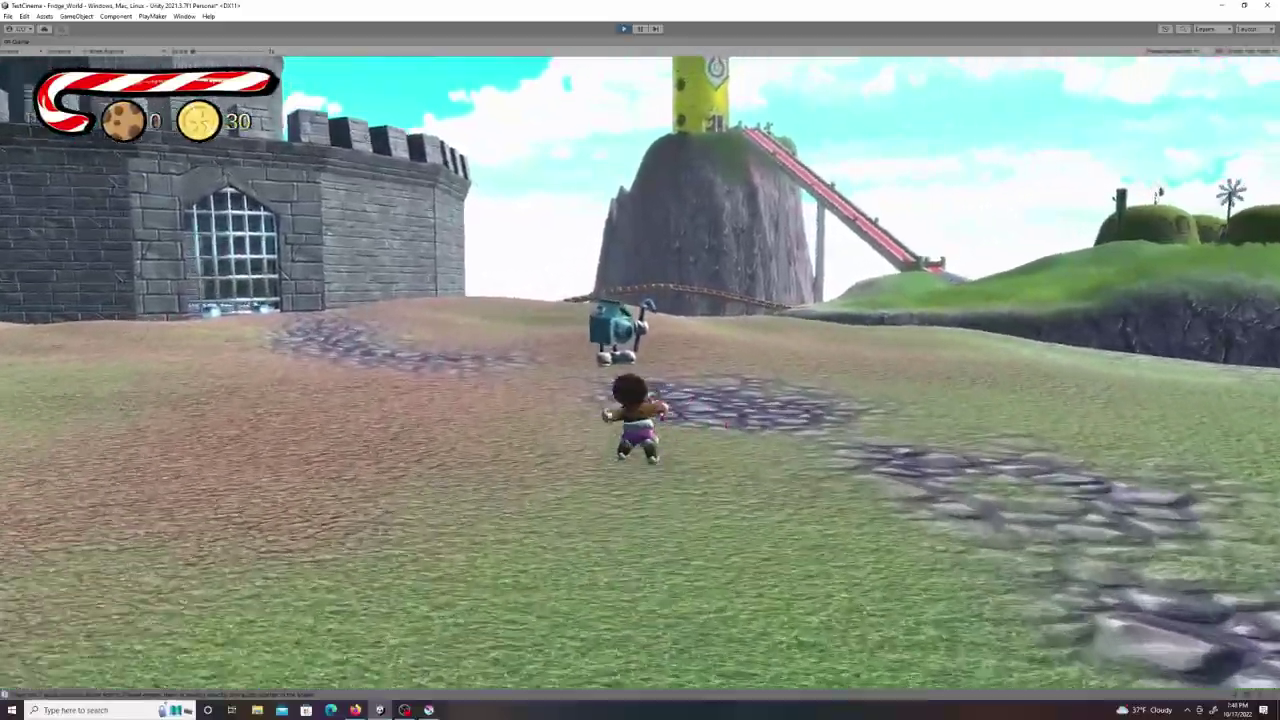
pyautogui.press('w')
pyautogui.press('w')
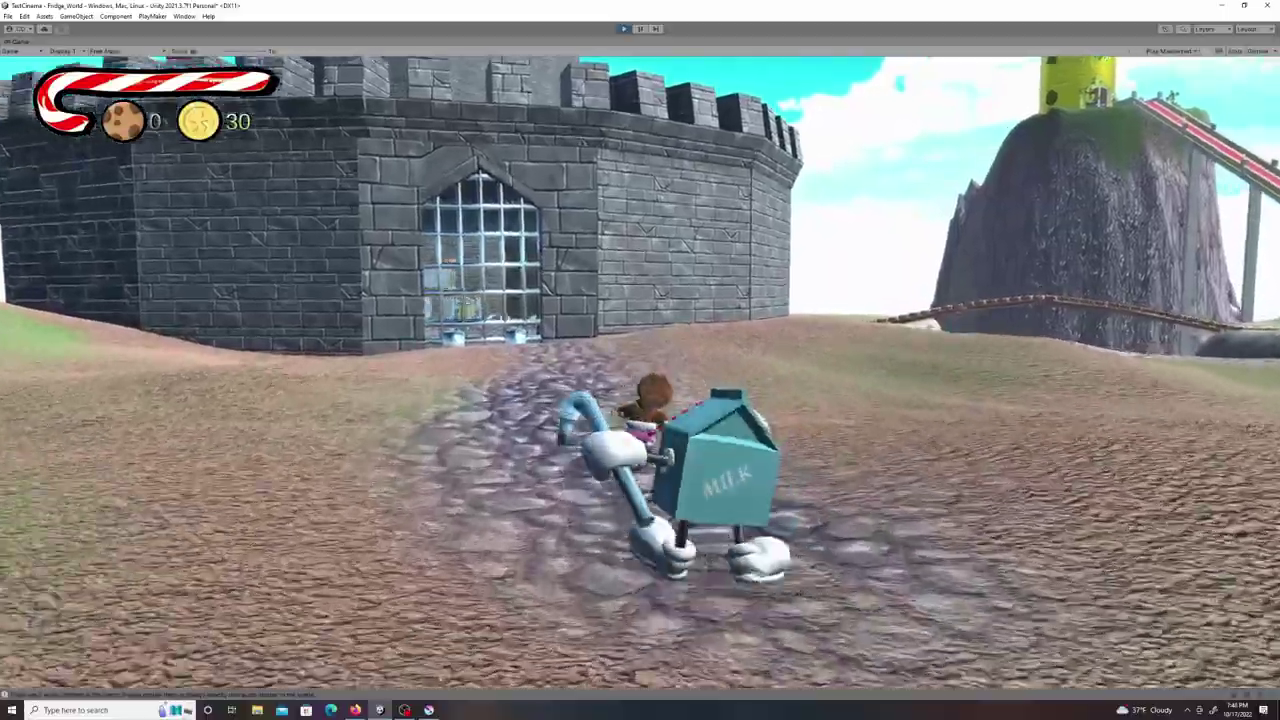
pyautogui.press('d')
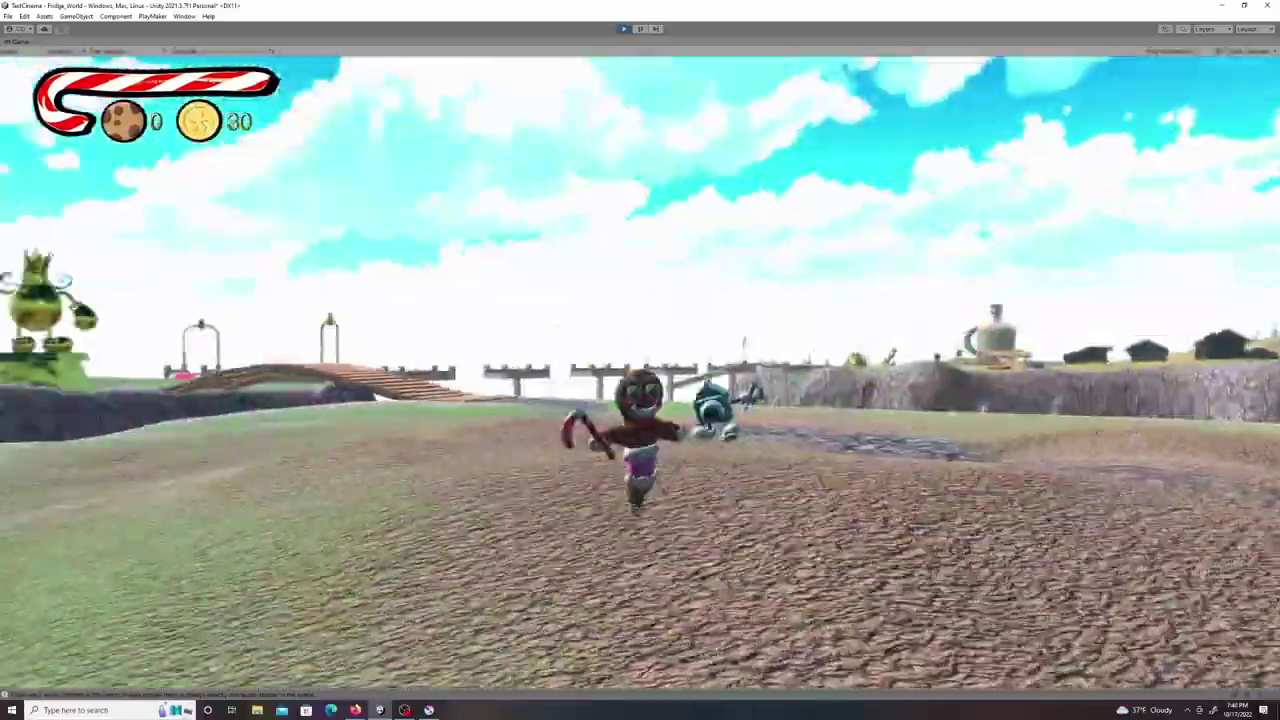
pyautogui.press('s')
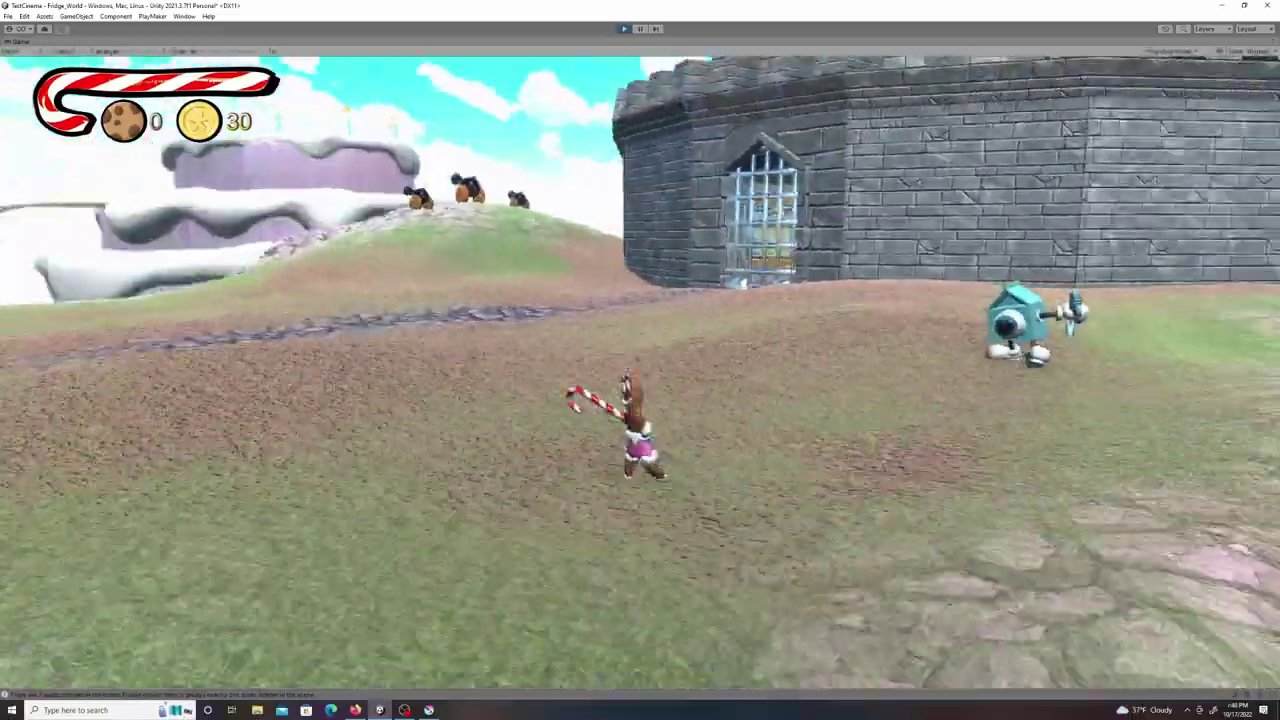
# Play-test the milk carton's chase by circling the field beside the castle, changing direction and jumping past it near the gate.
pyautogui.press('w')
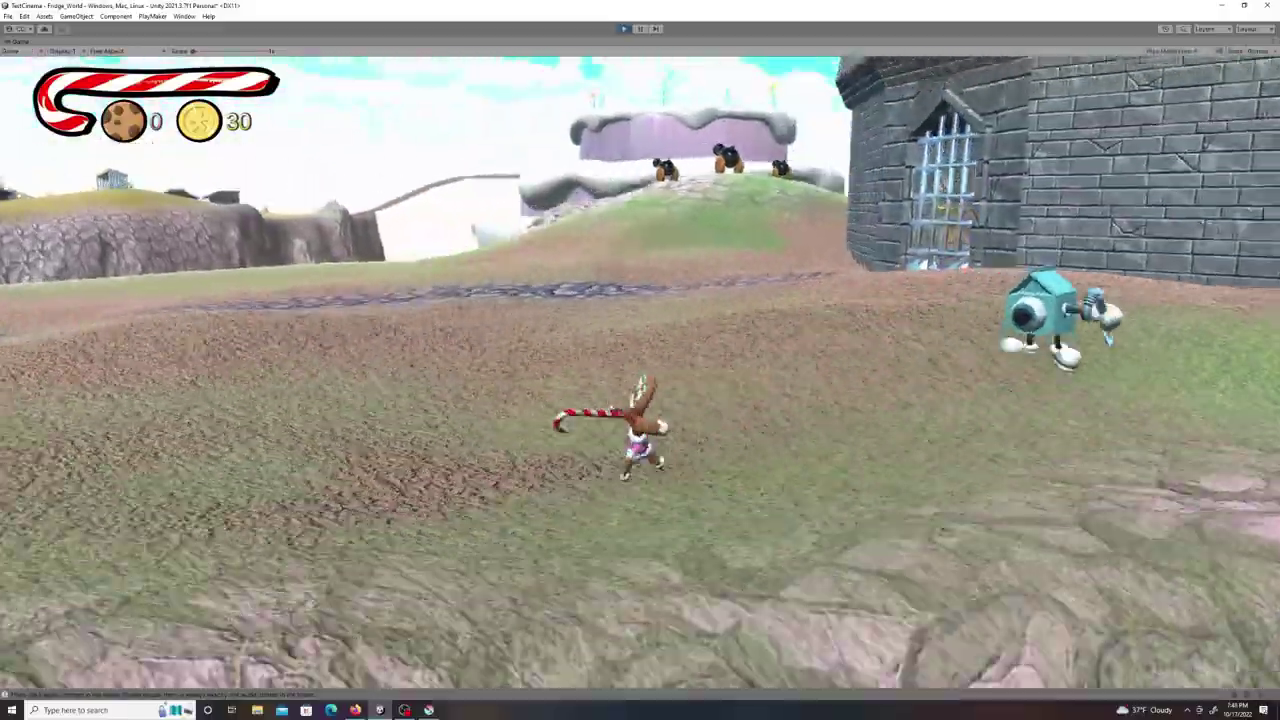
pyautogui.press('s')
pyautogui.press('s')
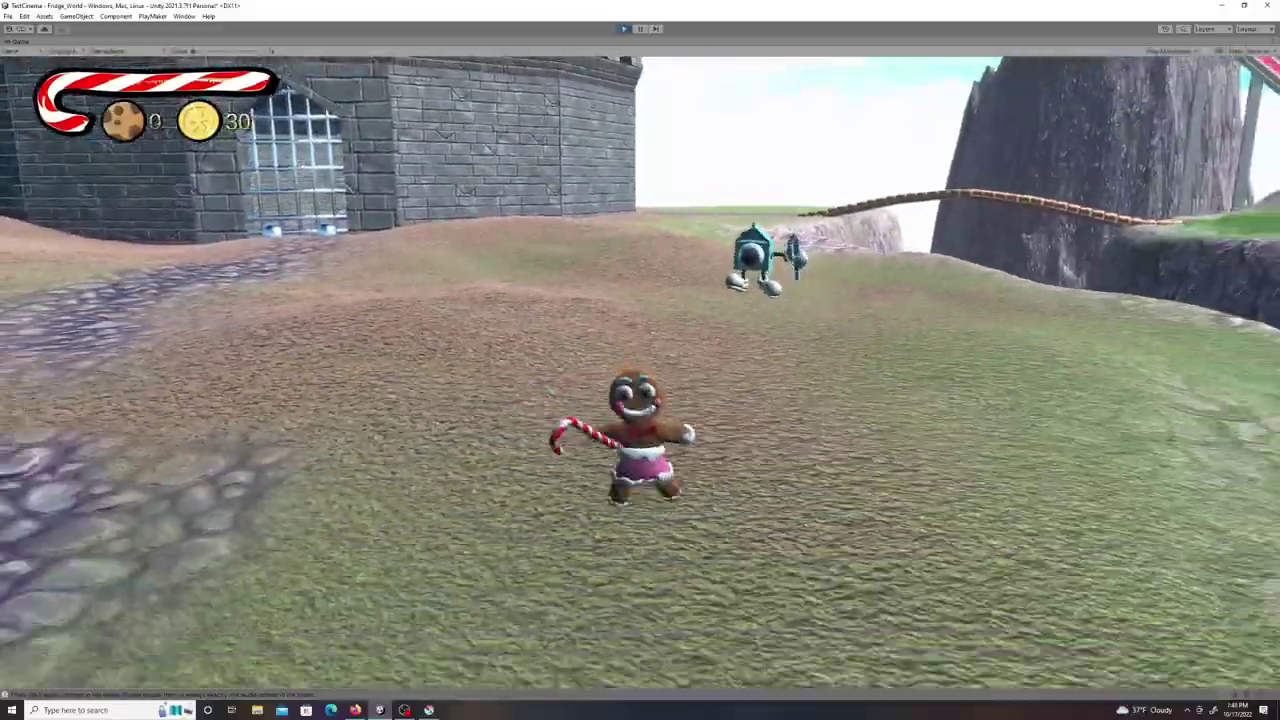
pyautogui.press('a')
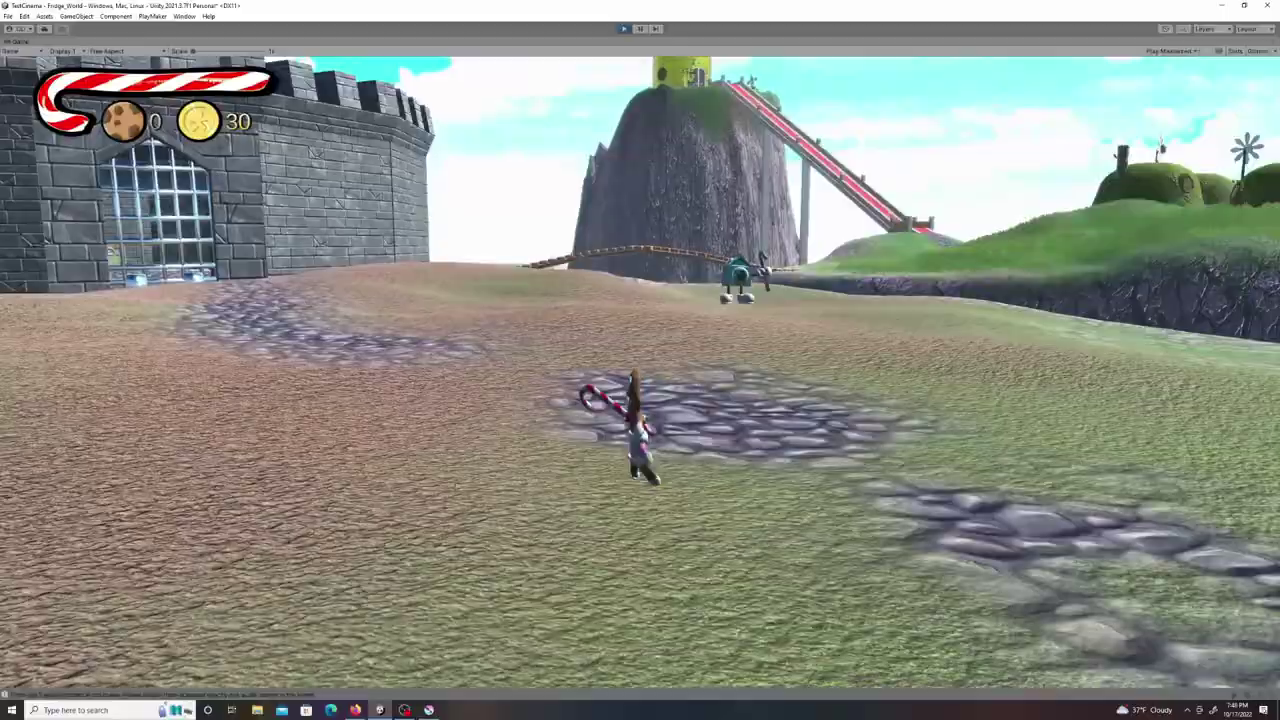
pyautogui.press('s')
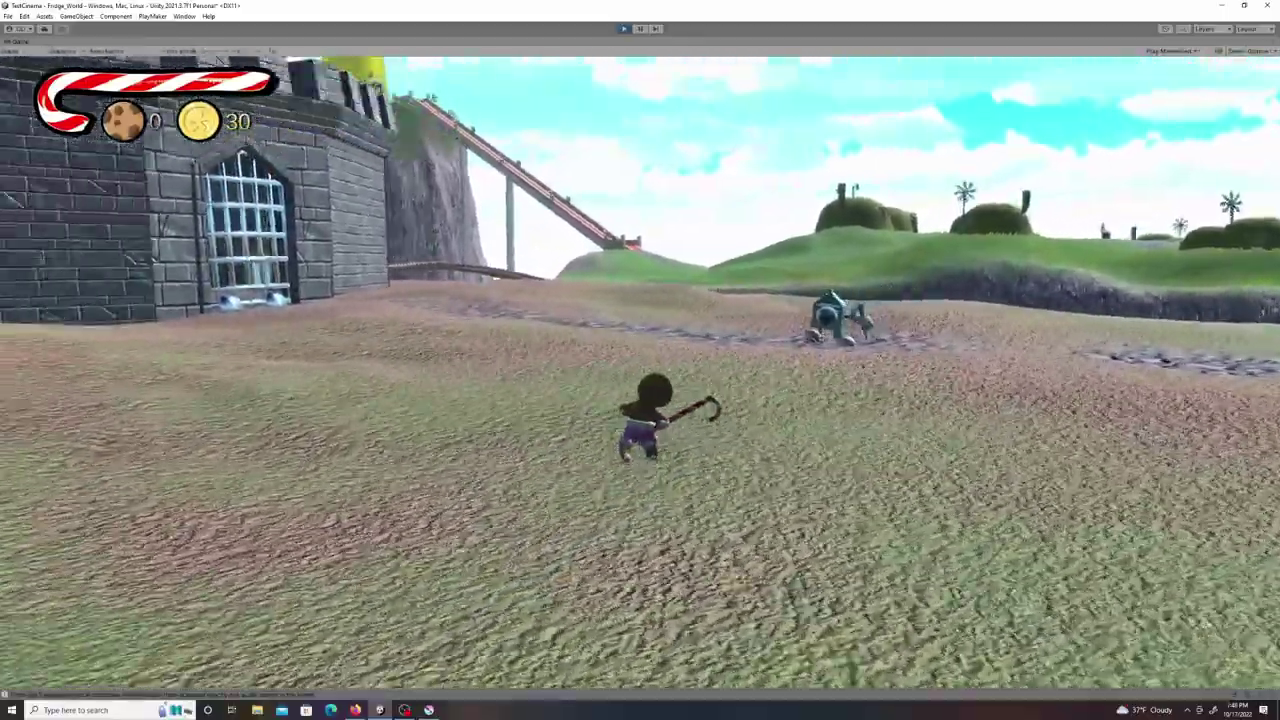
pyautogui.press('w')
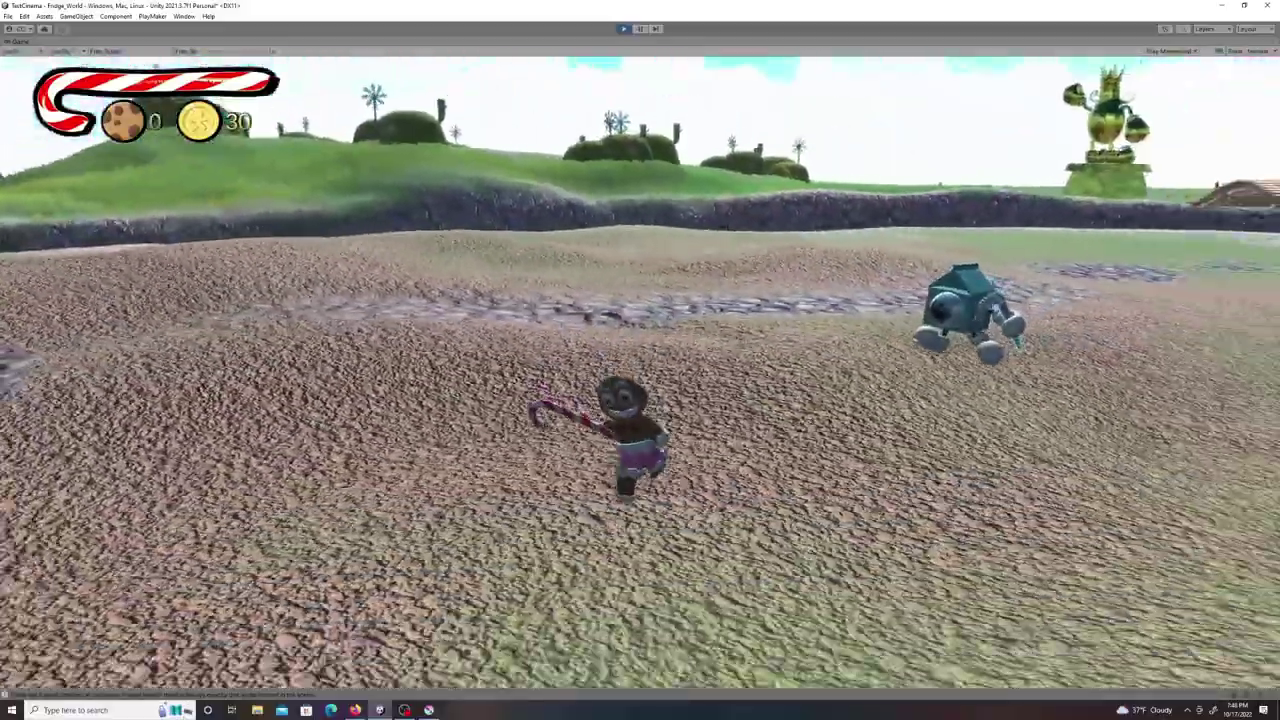
pyautogui.press('d')
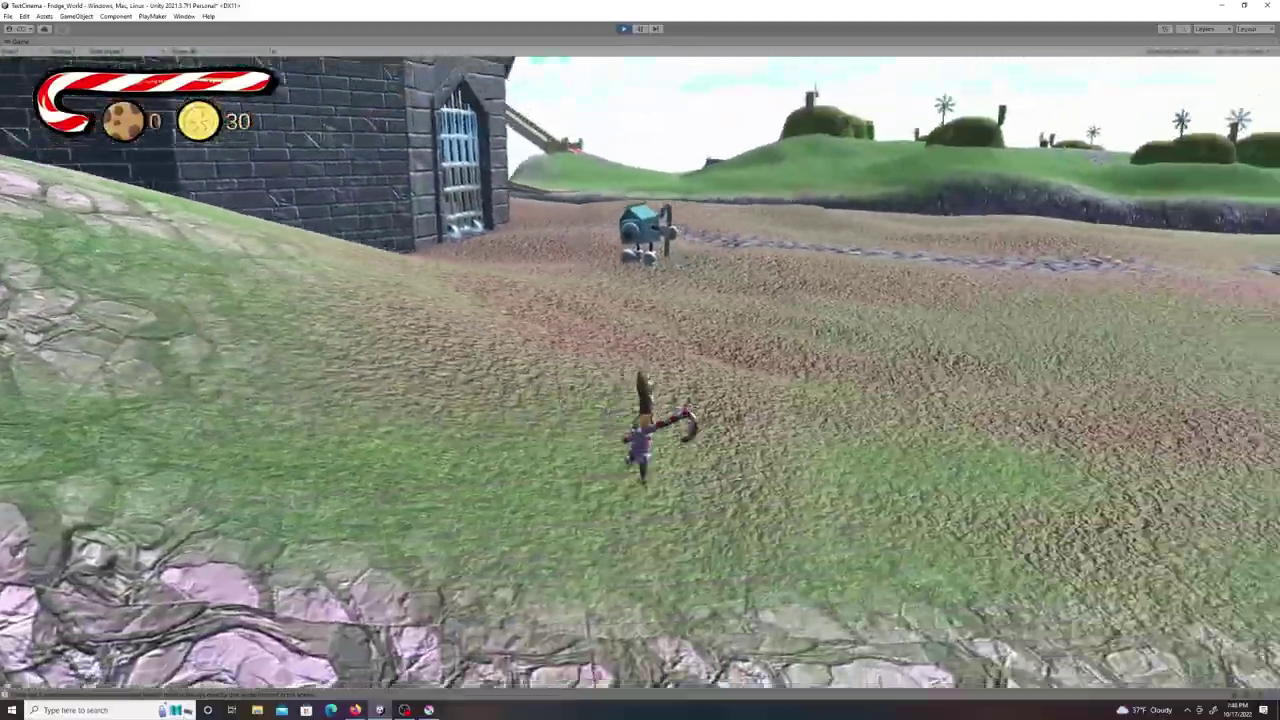
pyautogui.press('w')
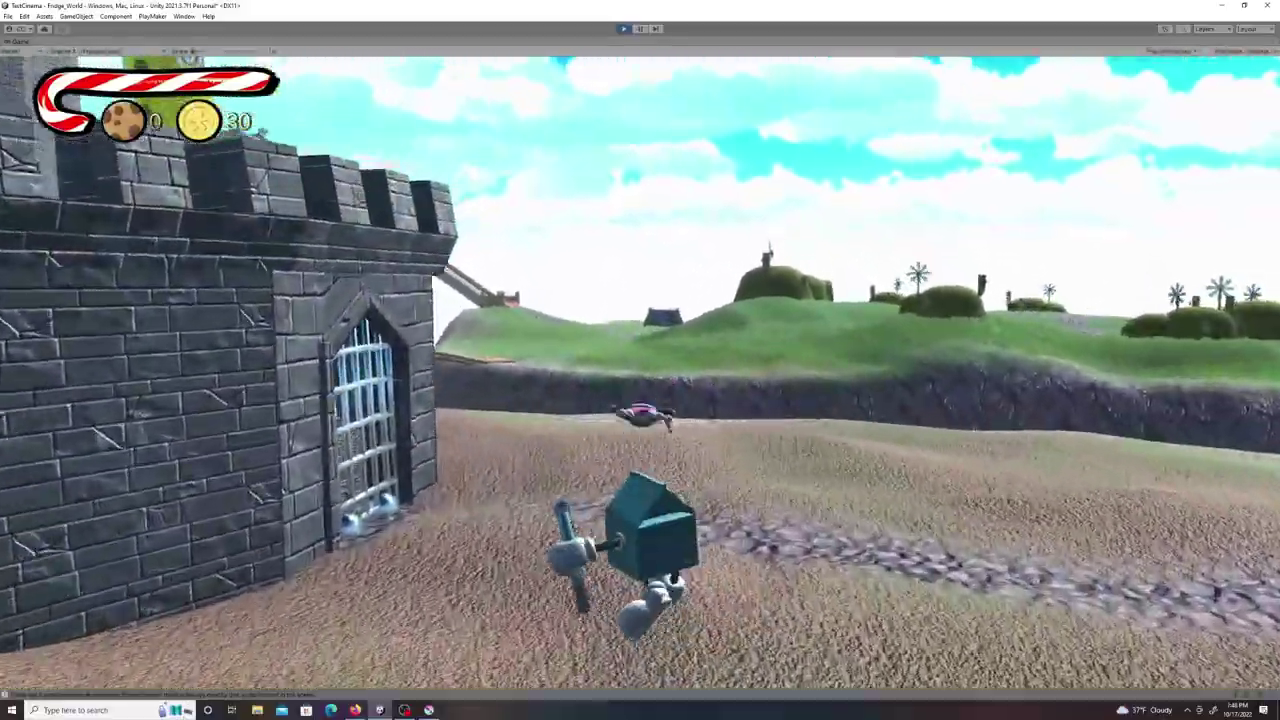